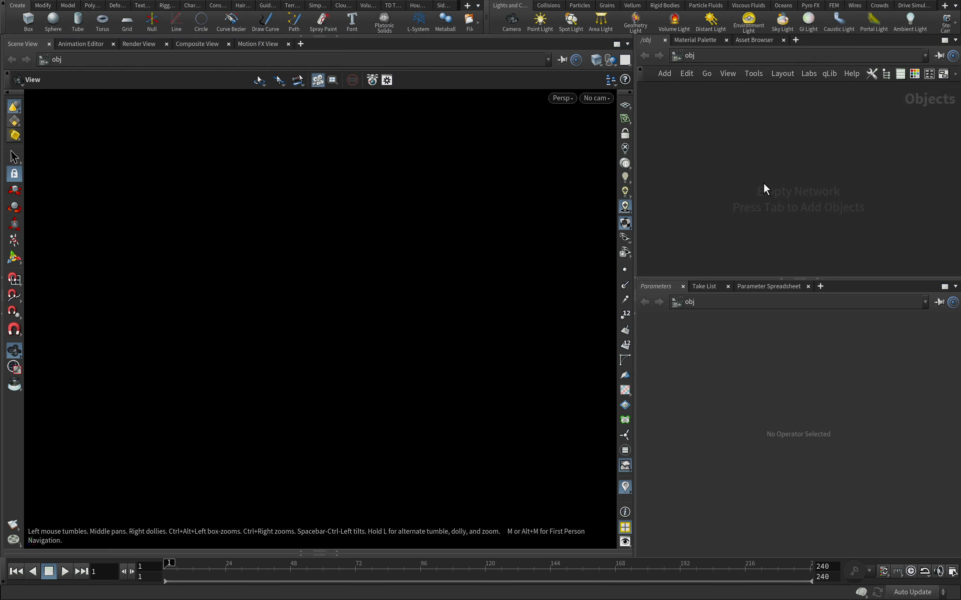
Create a Geometry object in the empty object network and go inside it
key("Tab")
type("g")
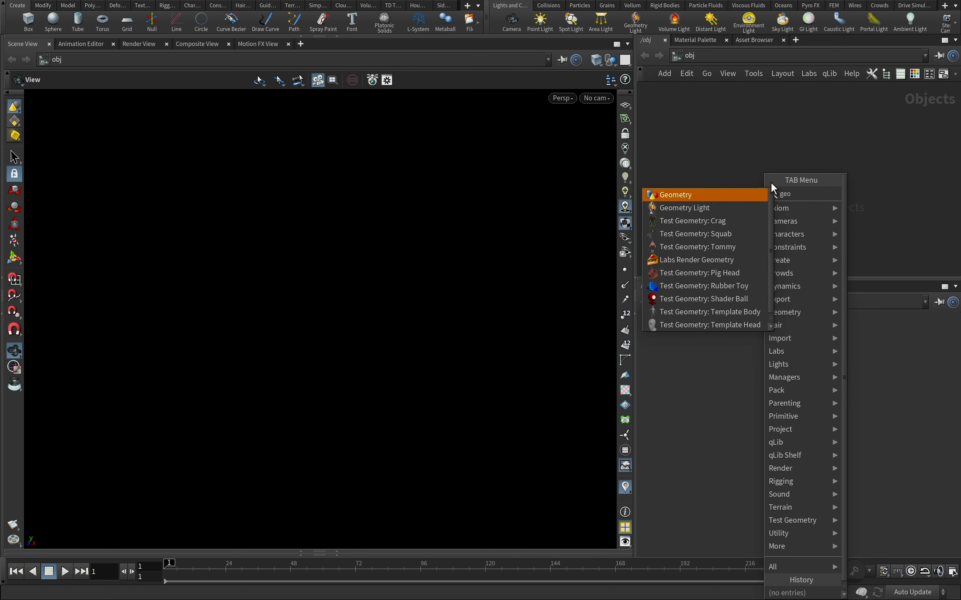
key("Return")
left_click(781, 146)
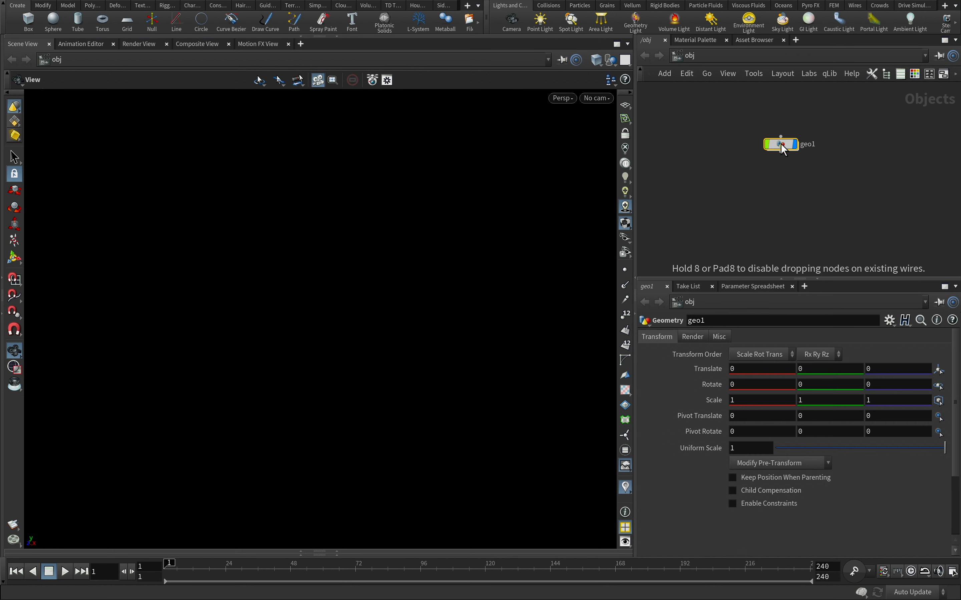
key("Return")
Add a Sphere node inside the geometry object and turn on the reference grid in the viewport
key("Tab")
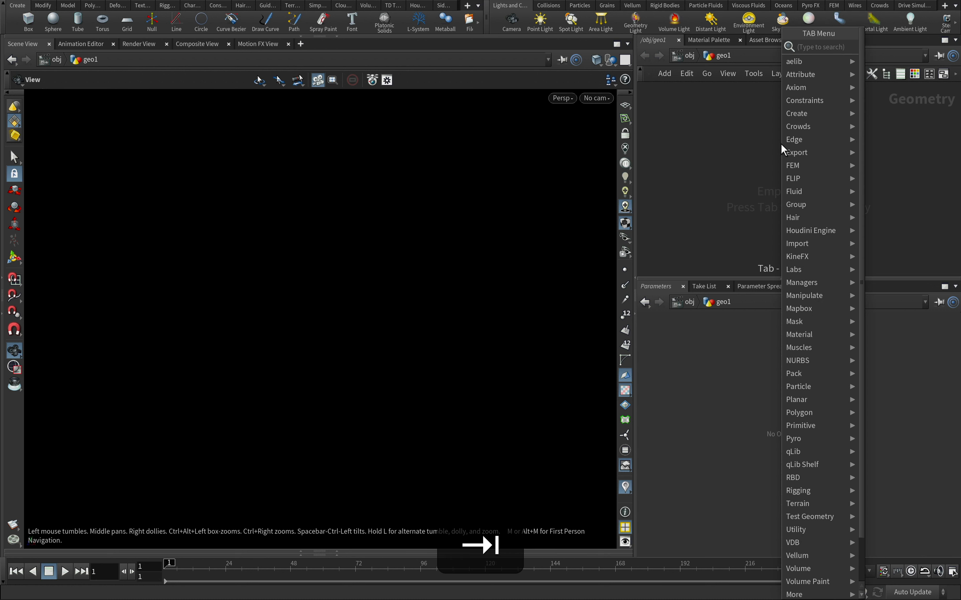
type("sphere")
key("Return")
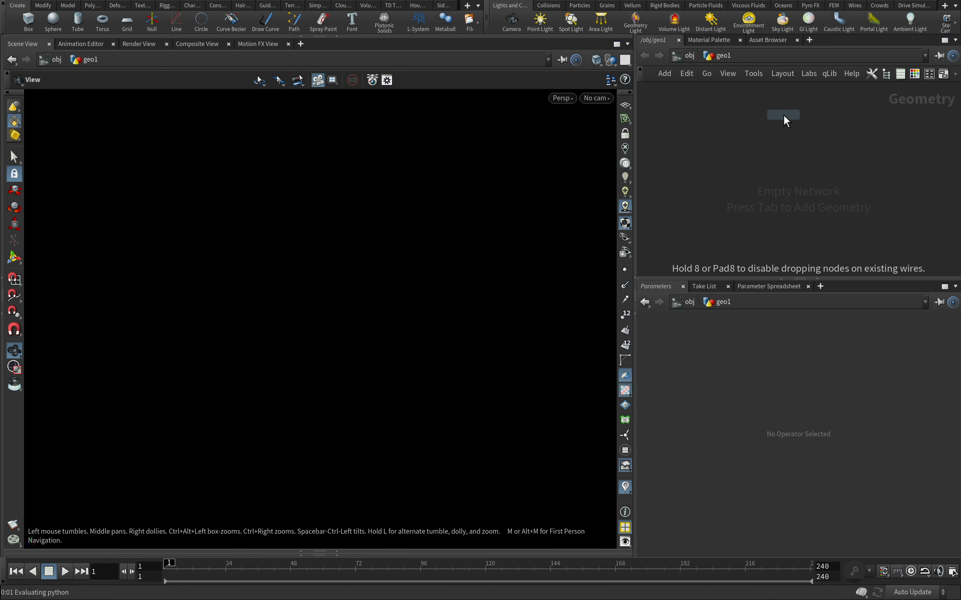
left_click(784, 120)
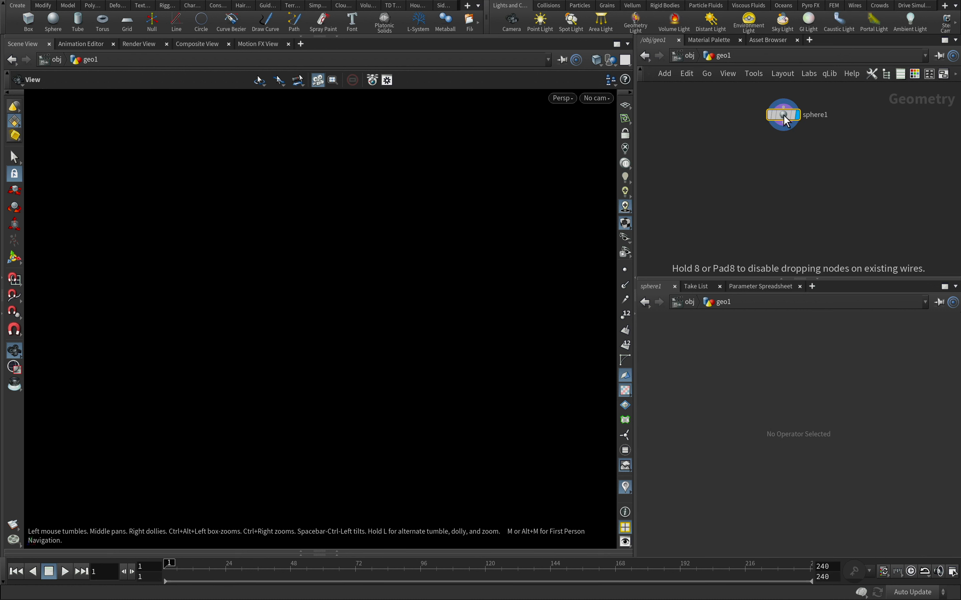
left_click(625, 106)
left_click_drag(427, 317, 428, 292, "alt")
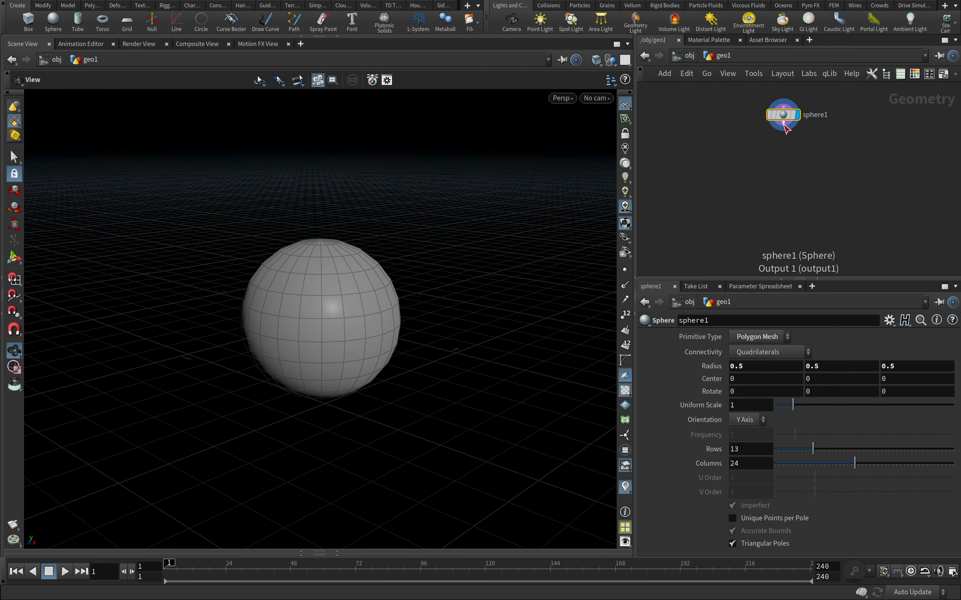
Append a Match Size node below the sphere, display it, and set its Justify Y to Min
left_click(780, 127)
key("Tab")
type("match")
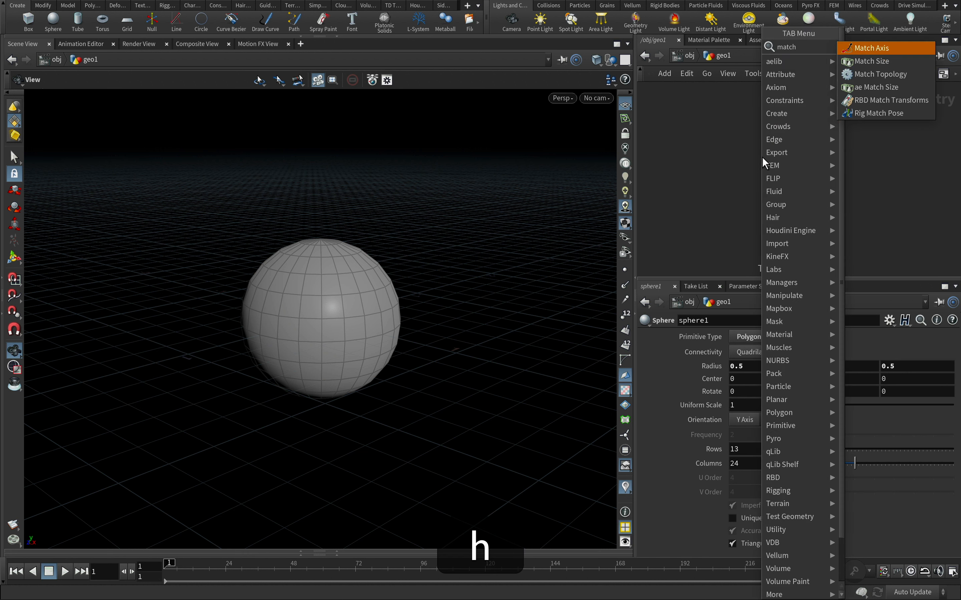
left_click(866, 60)
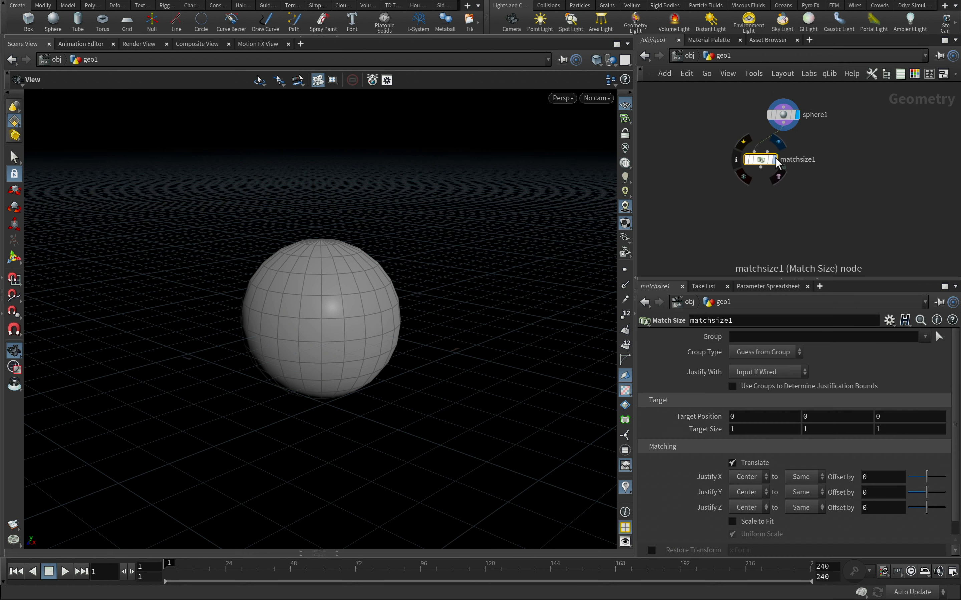
left_click(765, 163)
left_click_drag(765, 162, 784, 145)
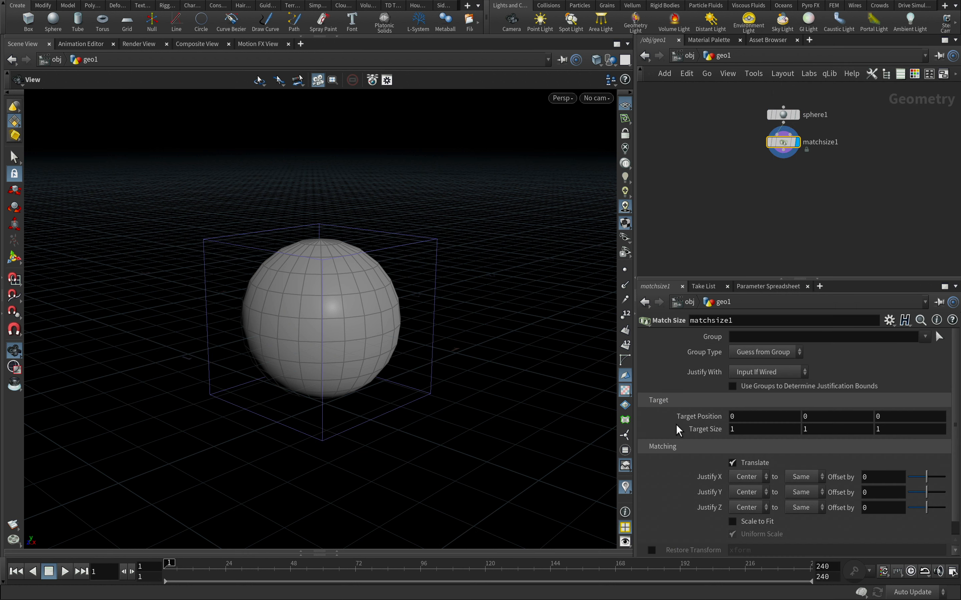
left_click(757, 491)
left_click(748, 526)
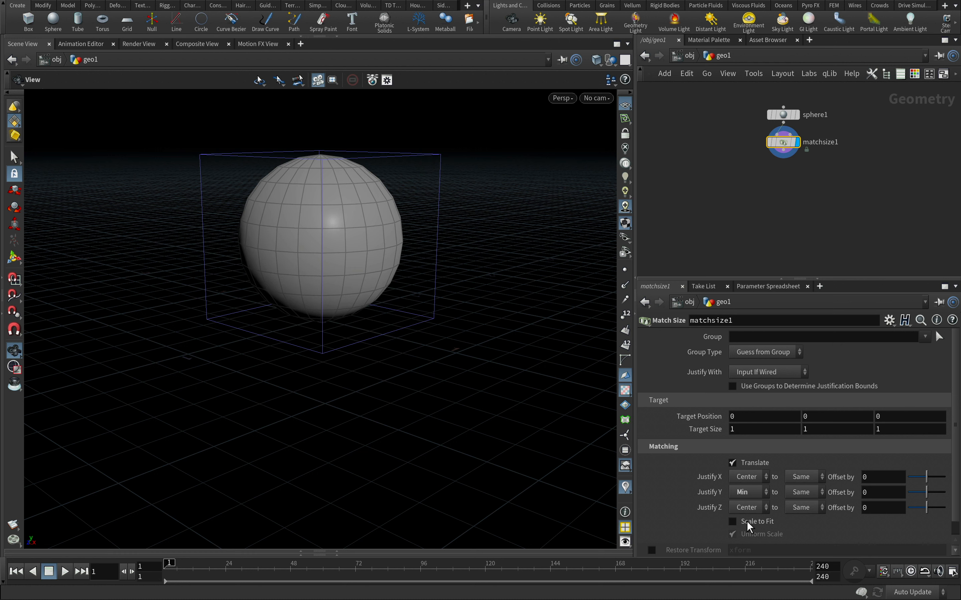
Try lowering the sphere's uniform scale to 0.83 and restore it to 1
left_click_drag(765, 115, 784, 126)
mouse_move(794, 406)
left_mouse_down()
mouse_move(803, 410)
mouse_move(790, 410)
left_mouse_up()
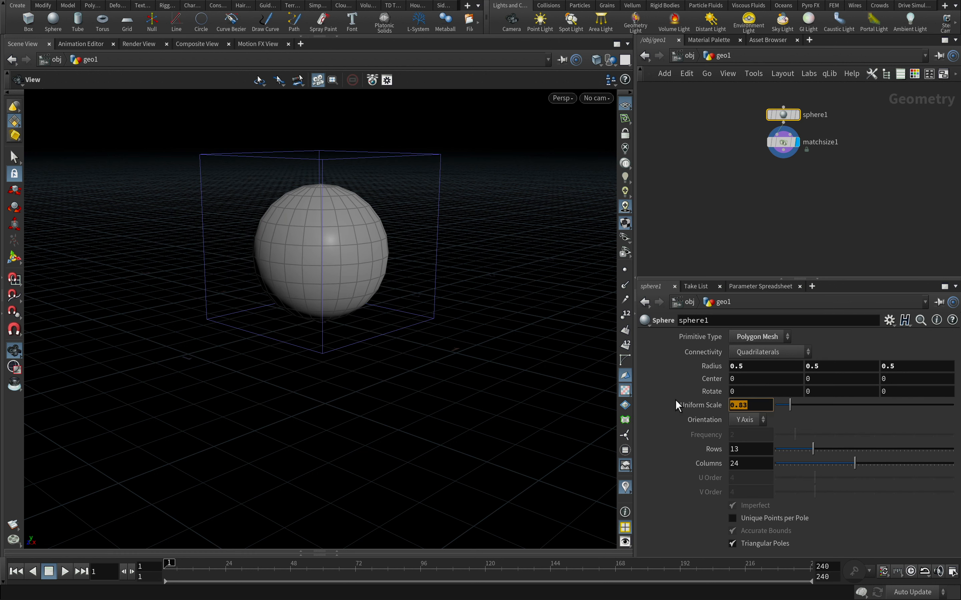
key("Return")
Add a Helix node beside the sphere node in the network
key("Tab")
type("helix")
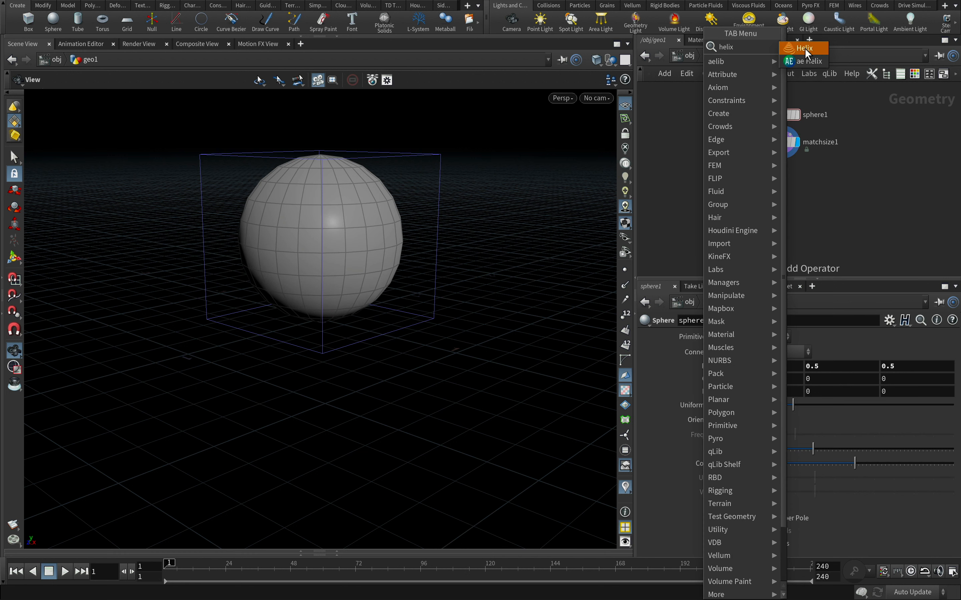
left_click(804, 48)
left_click(689, 113)
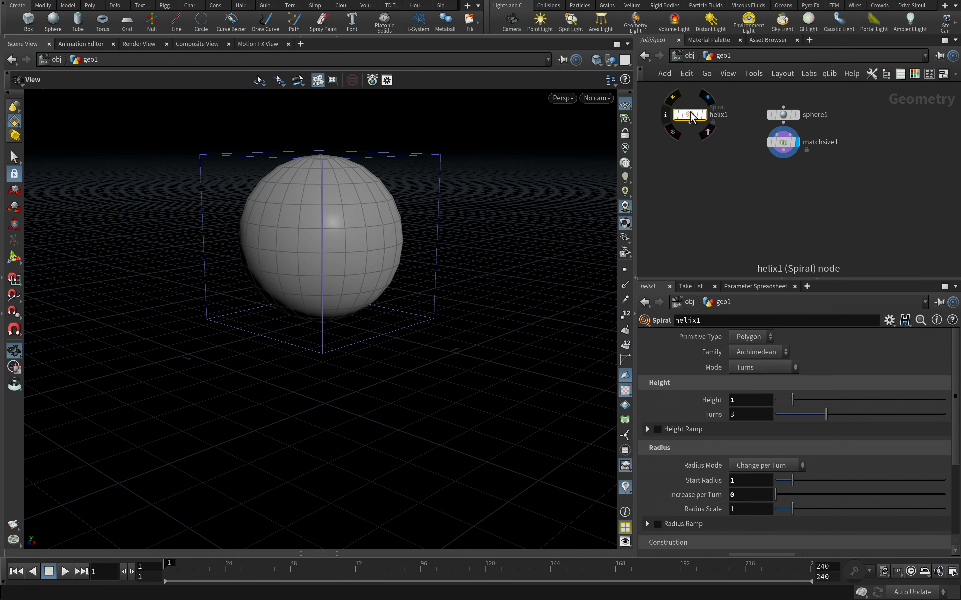
Template the Match Size node so the sphere shows as wireframe, and enable display of points and point normals
left_click(793, 142)
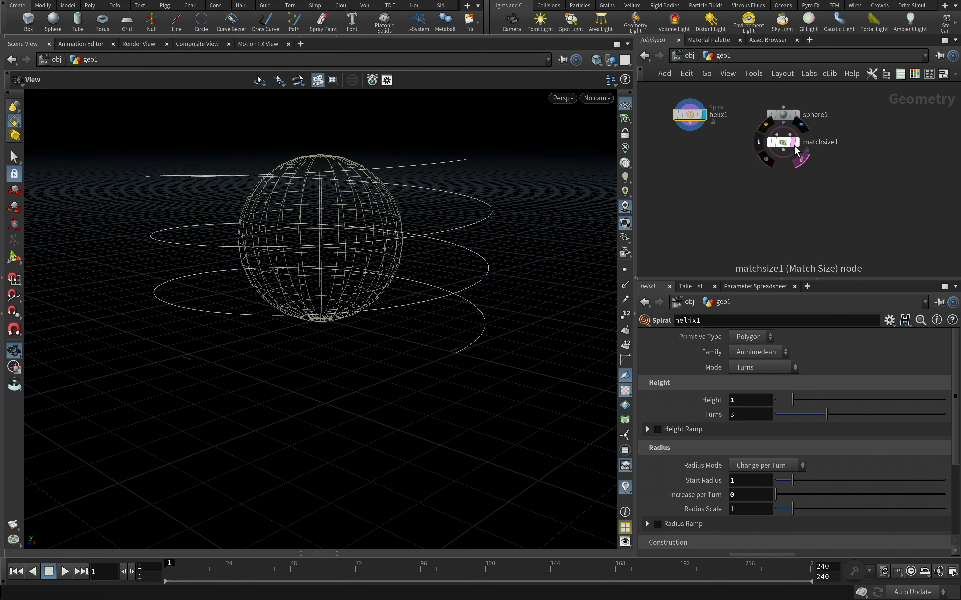
left_click(625, 272)
left_click(625, 286)
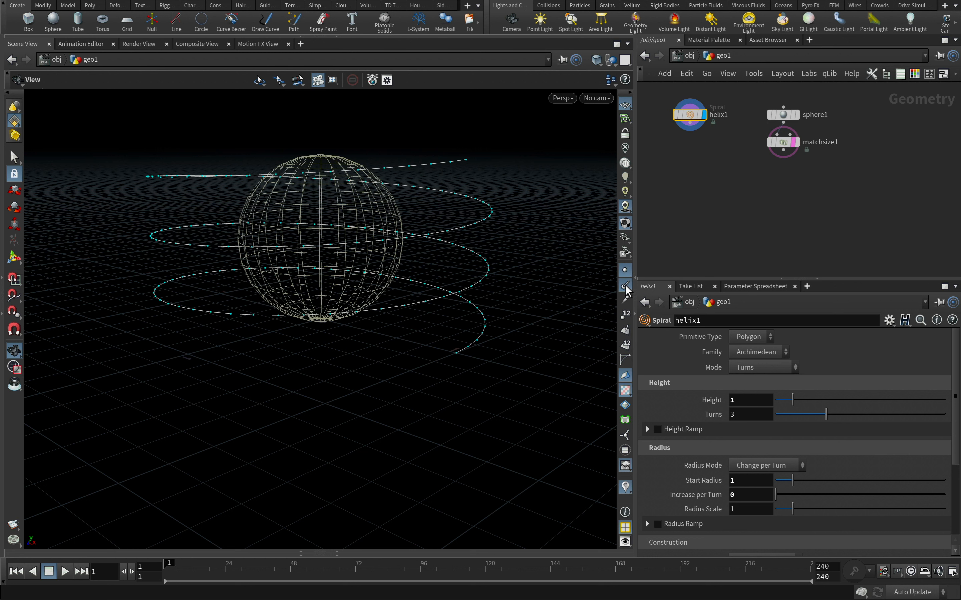
Append a PolyFrame node below the helix and display its result
left_click(690, 127)
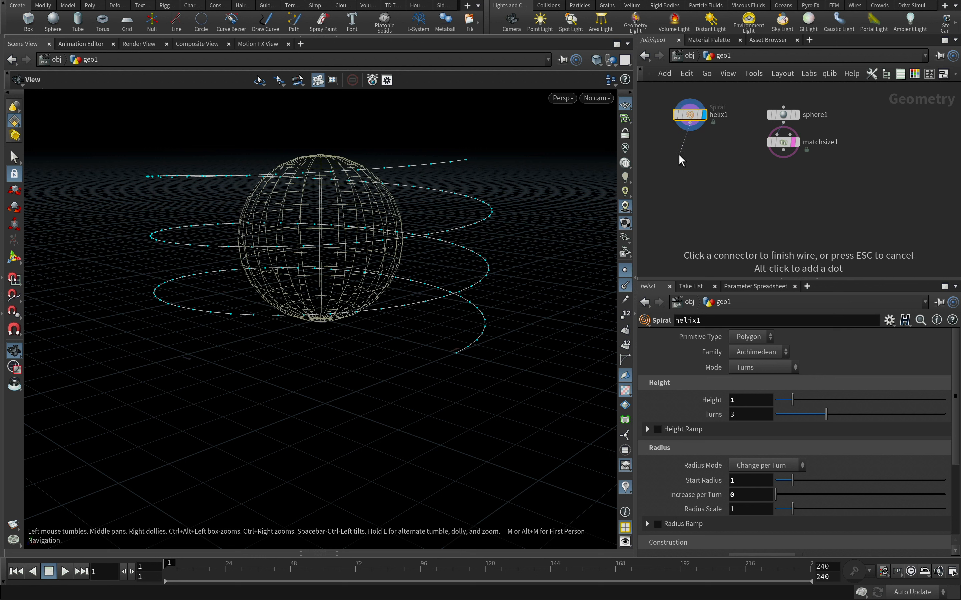
key("Tab")
type("polyfr")
key("Return")
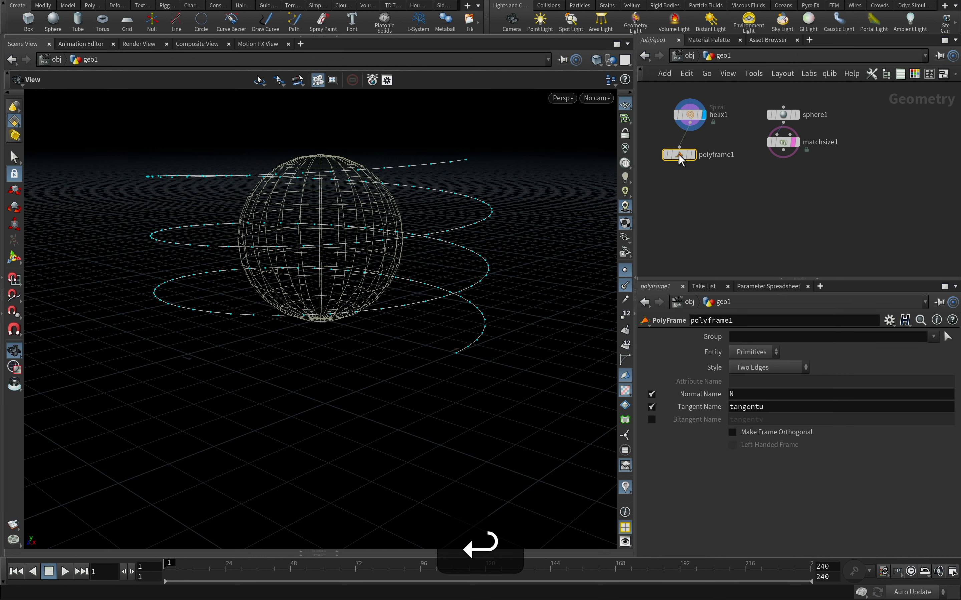
left_click(693, 155)
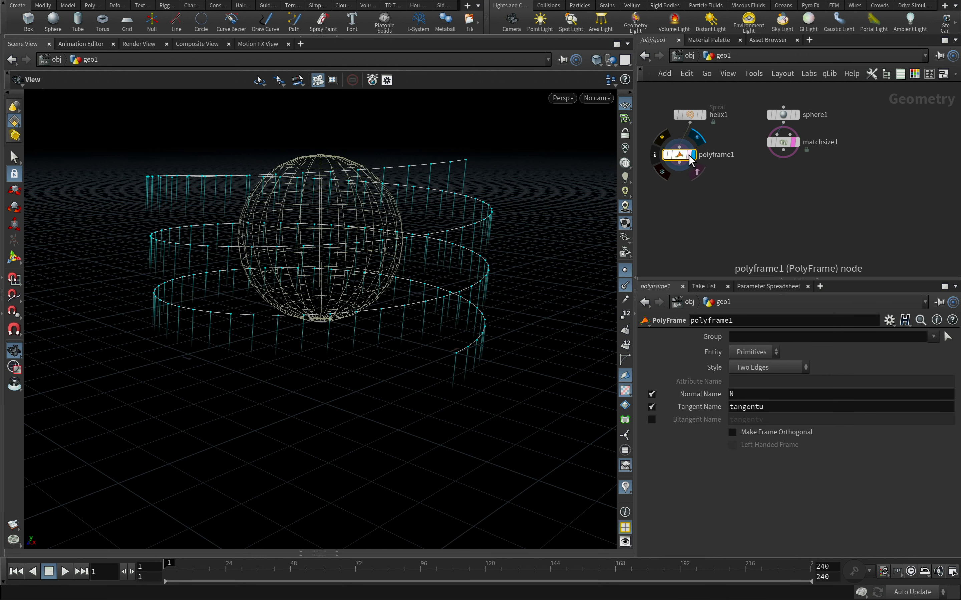
Disable the PolyFrame's normal and tangent outputs, enable the bitangent named N, and make the frame orthogonal
left_click(652, 406)
left_click(651, 394)
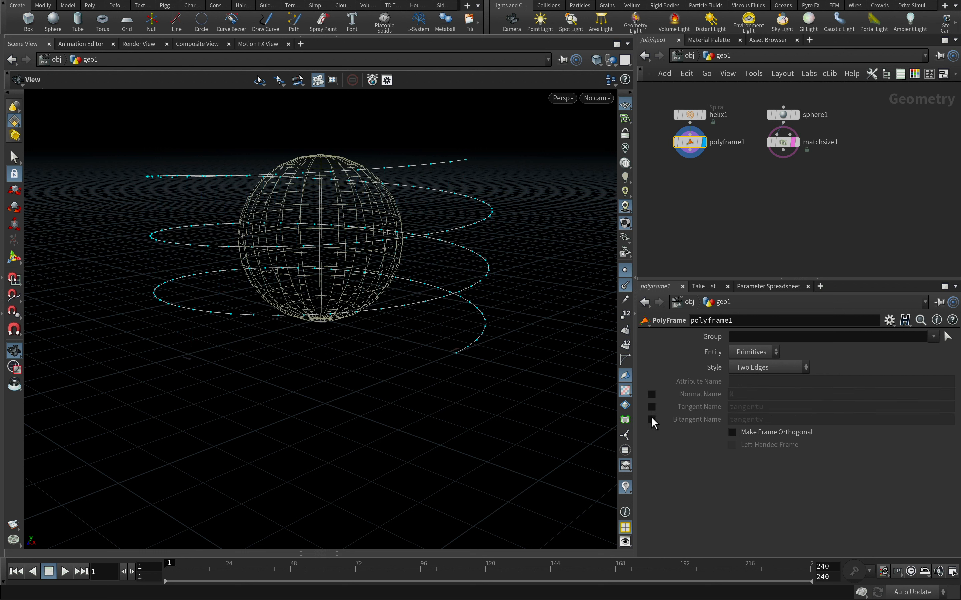
left_click(651, 419)
left_click_drag(762, 417, 704, 414)
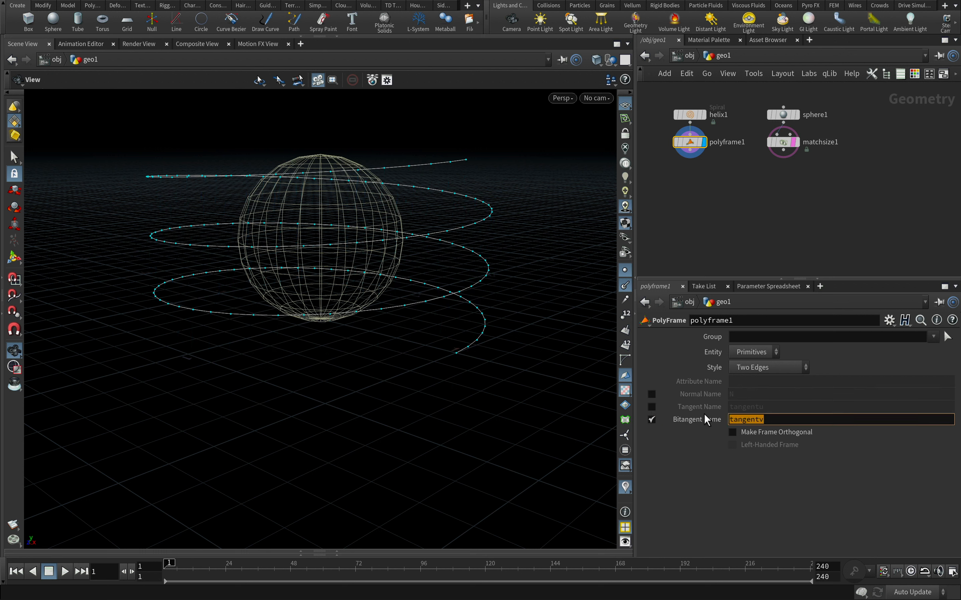
type("N")
key("Return")
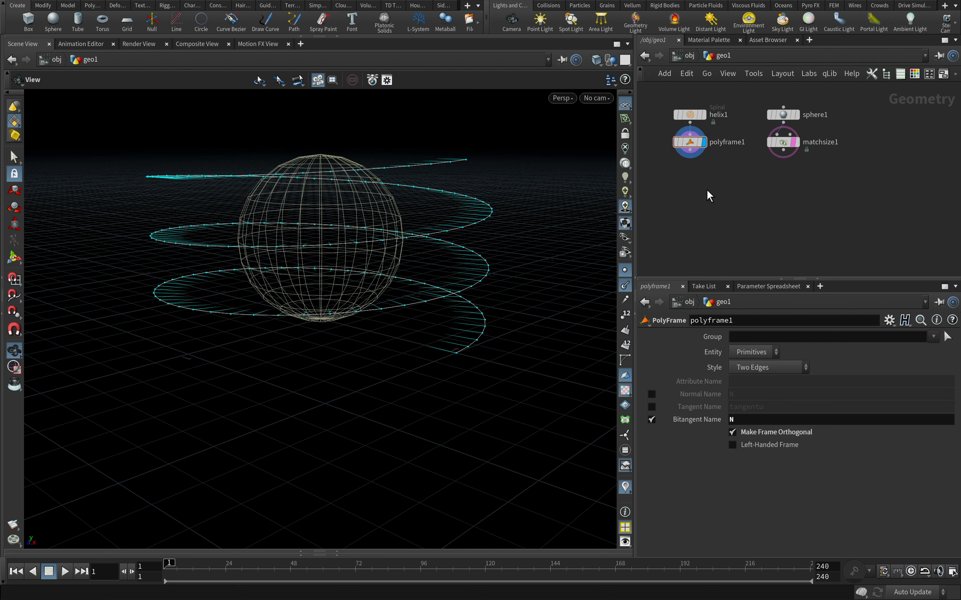
Add a Ray node with the PolyFrame as its first input and the Match Size as its collision input, and display it
key("Tab")
type("ray")
key("Return")
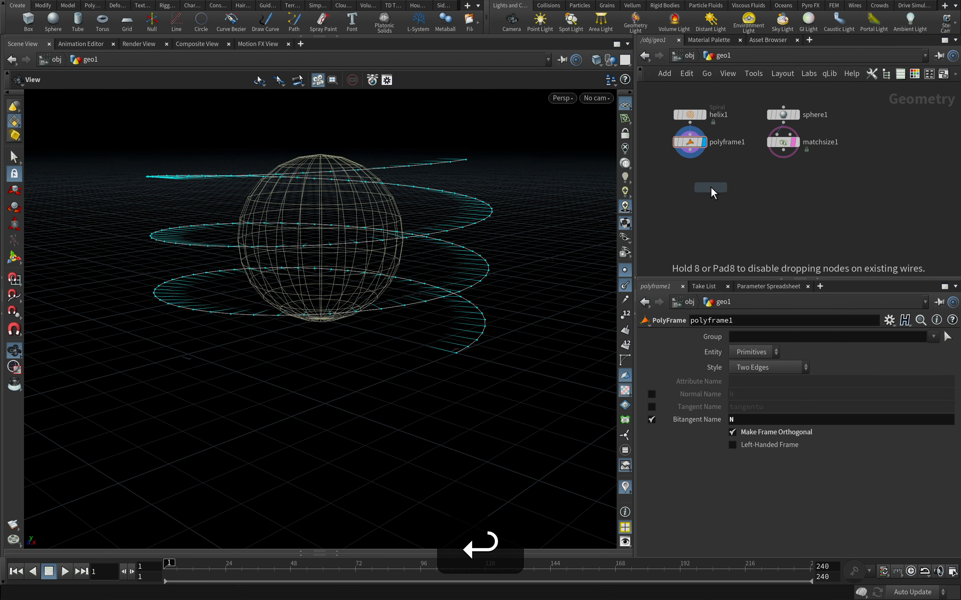
left_click(728, 184)
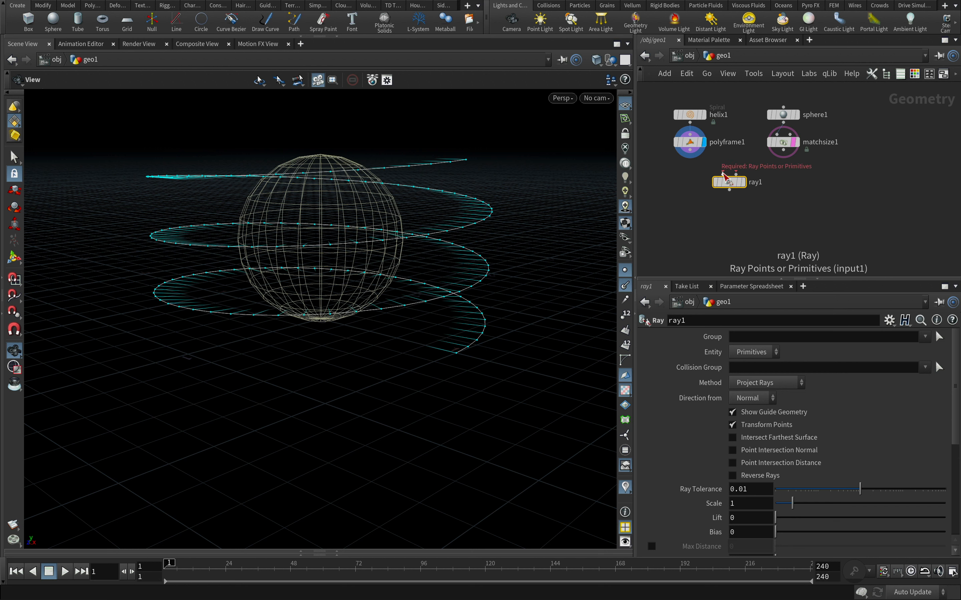
left_click_drag(690, 157, 721, 177)
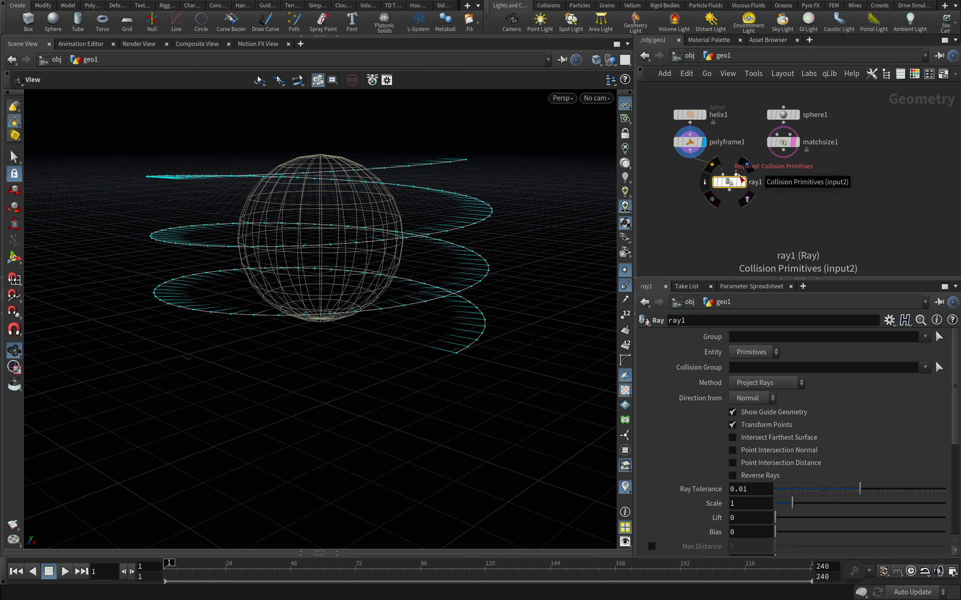
left_click_drag(783, 151, 737, 175)
left_click(744, 183)
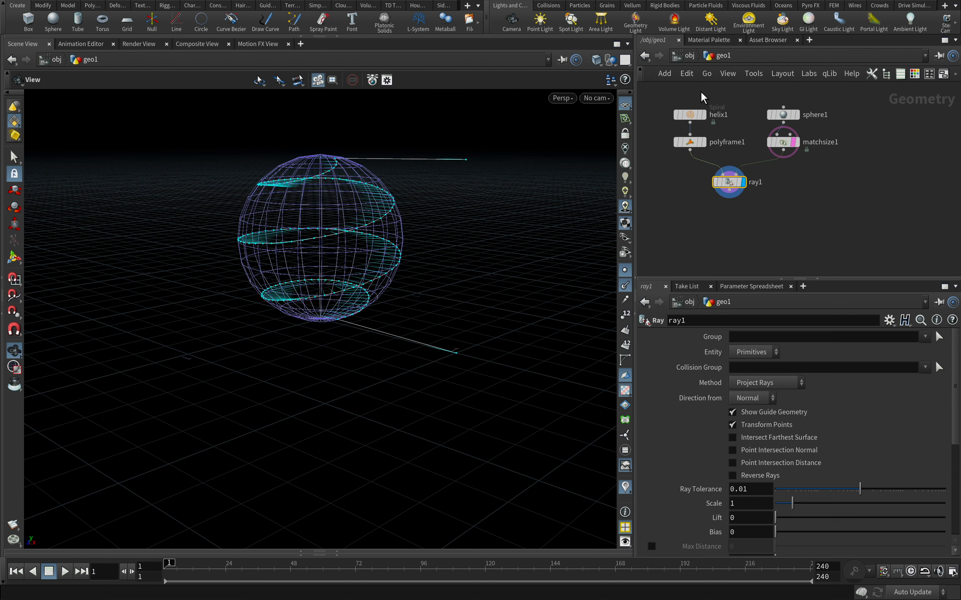
Set the helix's Y translation to 0.05 in its transform settings
left_click(690, 116)
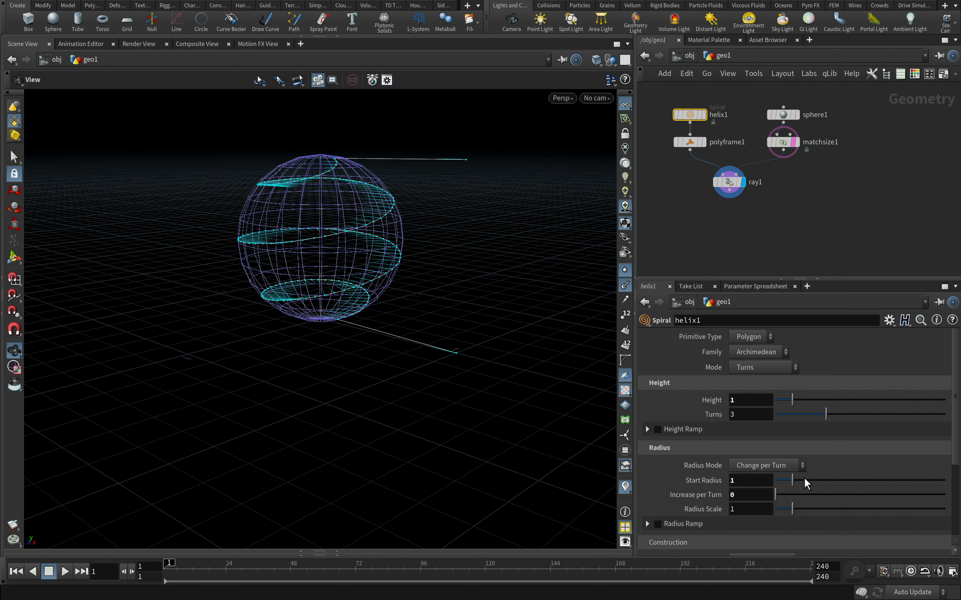
left_click_drag(954, 454, 952, 534)
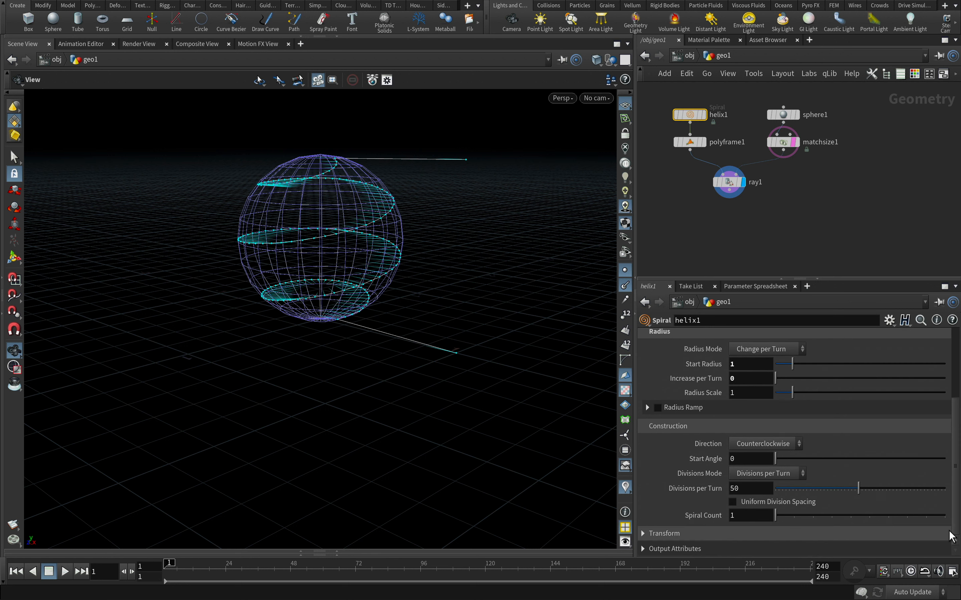
left_click(643, 534)
left_click(818, 550)
type(".")
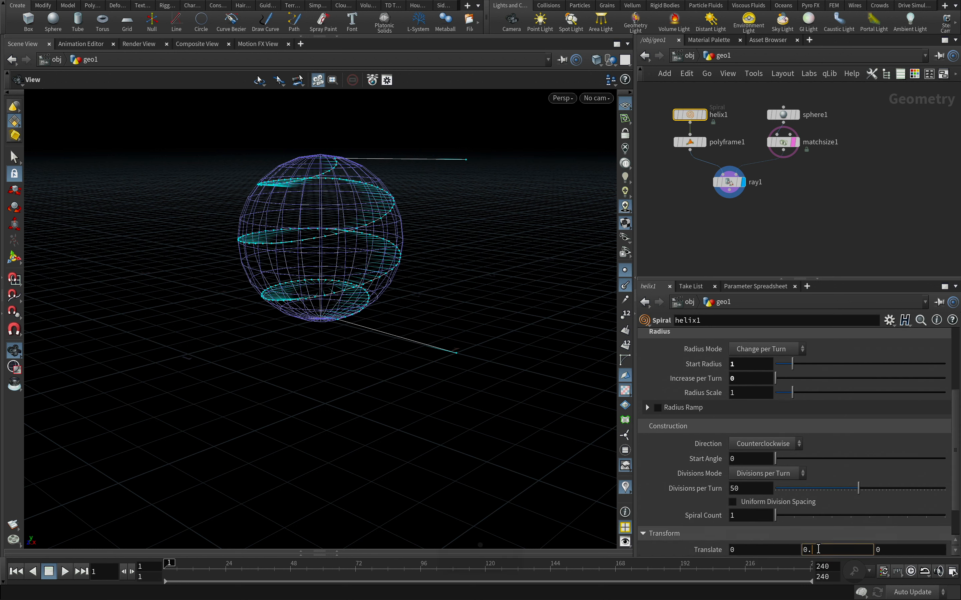
type("05")
key("Return")
Set the helix's height to 0.9 so its ends stay within the sphere
left_click_drag(955, 407, 956, 357)
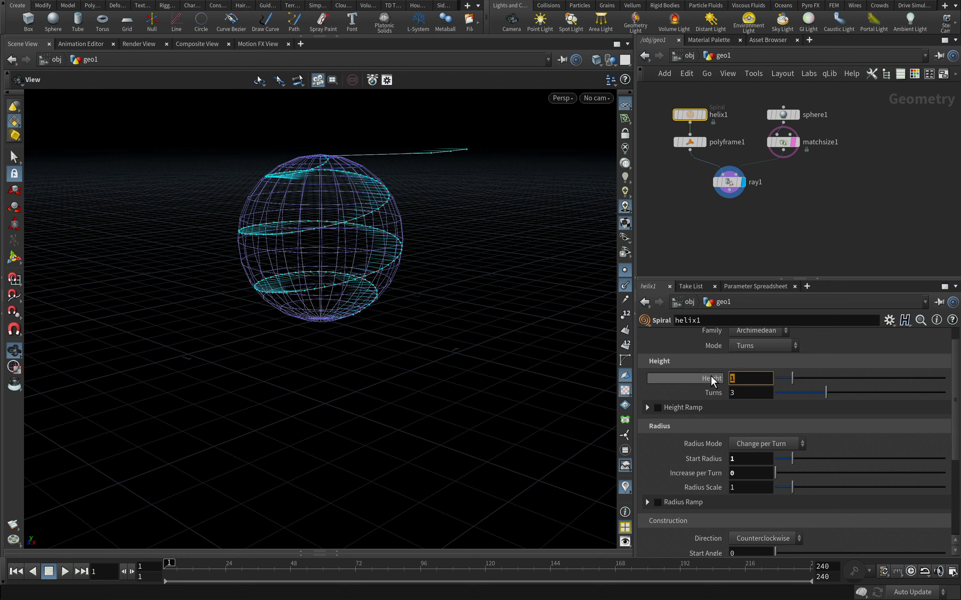
type("0")
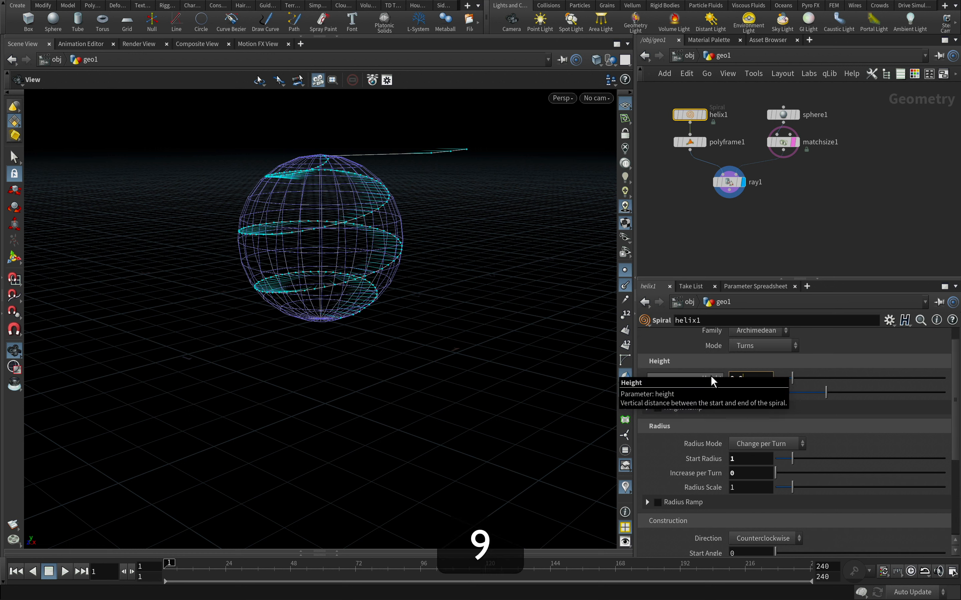
type(".9")
key("Return")
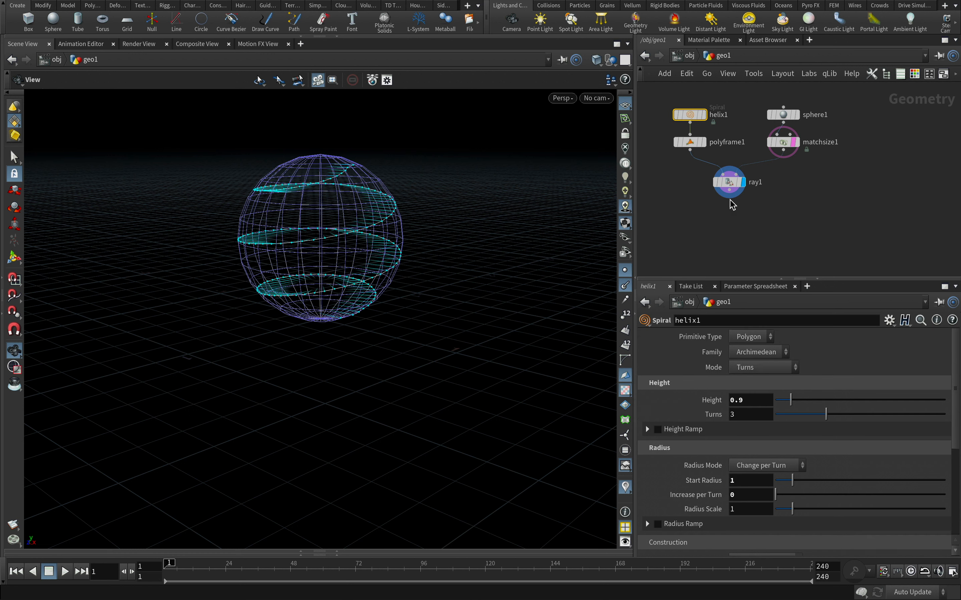
Append a Smooth node after the Ray node and display its result on the projected spiral
left_click(726, 202)
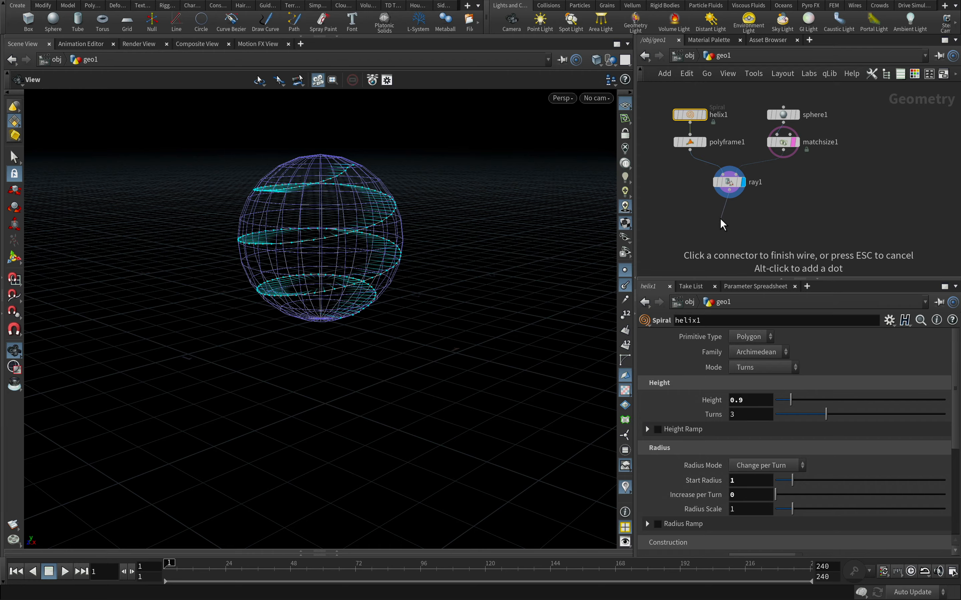
key("Tab")
type("smoot")
key("Return")
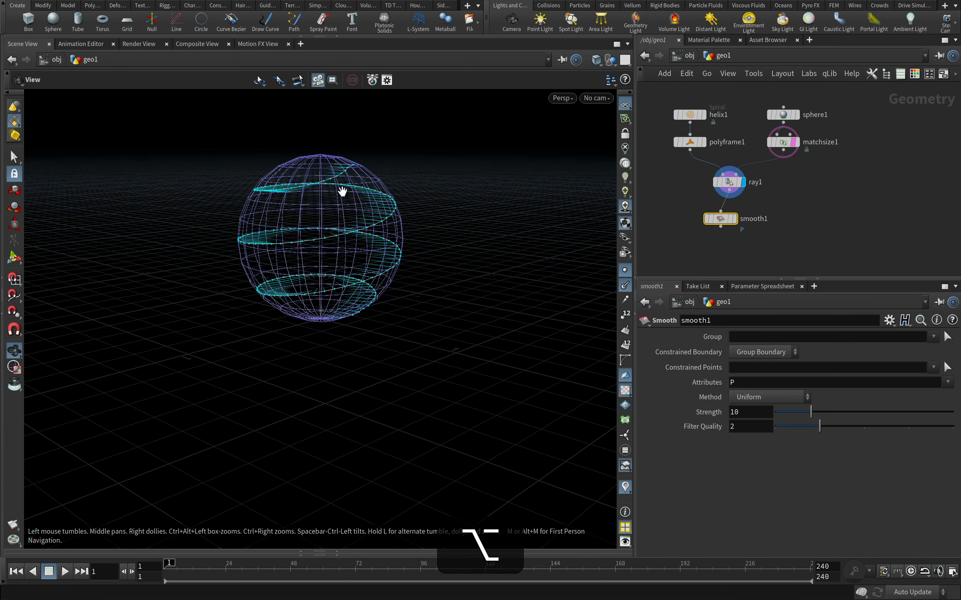
right_click_drag(319, 194, 414, 192, "alt")
middle_click_drag(414, 192, 326, 343, "alt")
right_click_drag(326, 343, 381, 292, "alt")
left_click(735, 219)
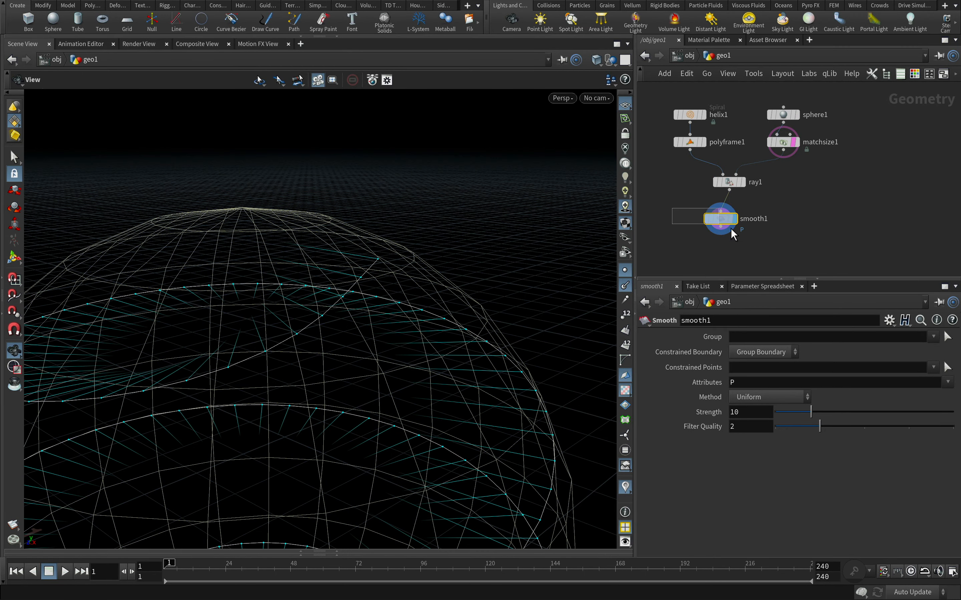
Set the Smooth node's strength to 50 and align the node directly beneath the Ray node
left_click_drag(810, 412, 953, 412)
middle_click_drag(382, 373, 488, 326, "alt")
left_click_drag(721, 226, 729, 217)
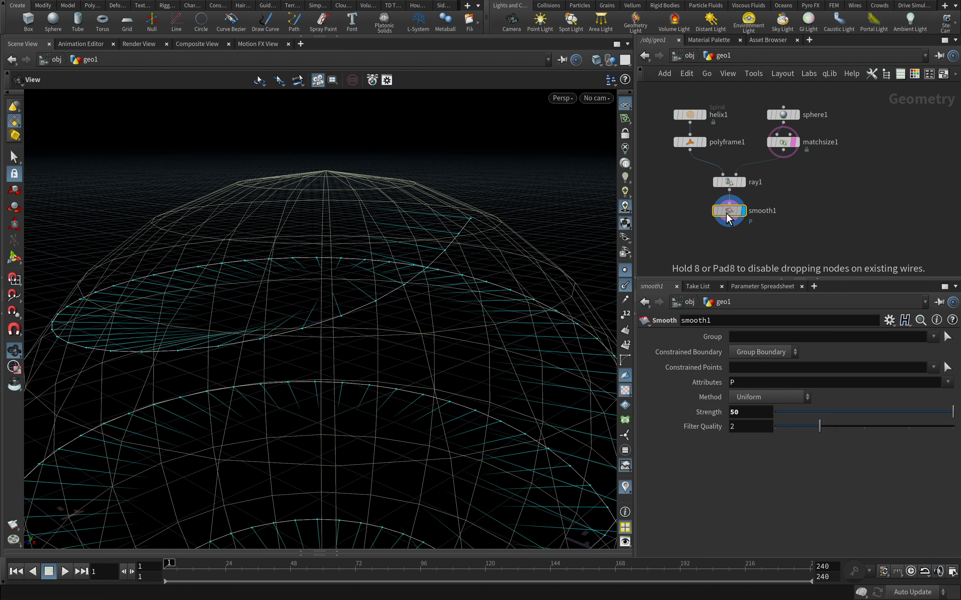
Append a Peak node after the Smooth node, align it directly beneath, and display its result
left_click(728, 219)
key("Tab")
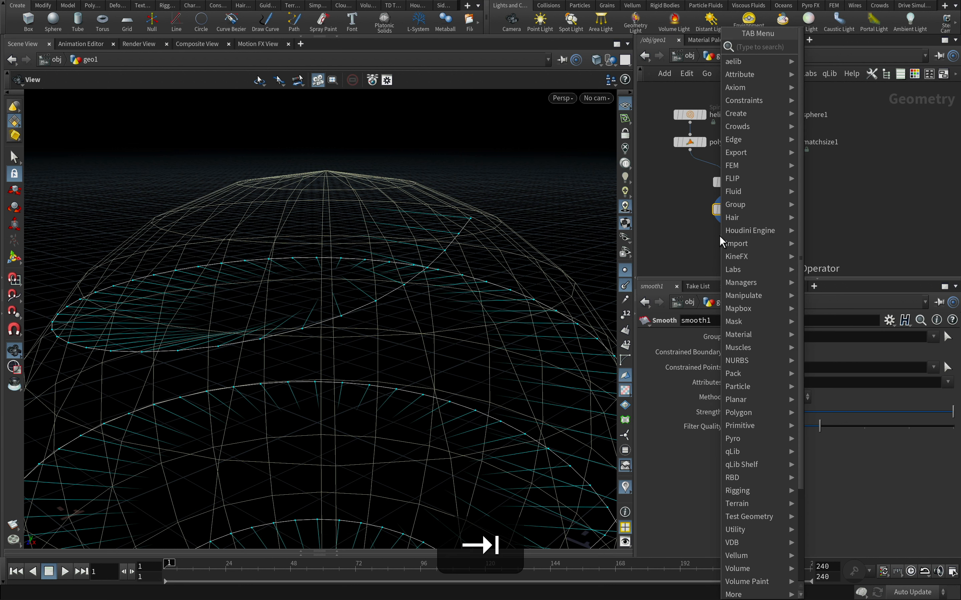
type("peak")
left_click(835, 47)
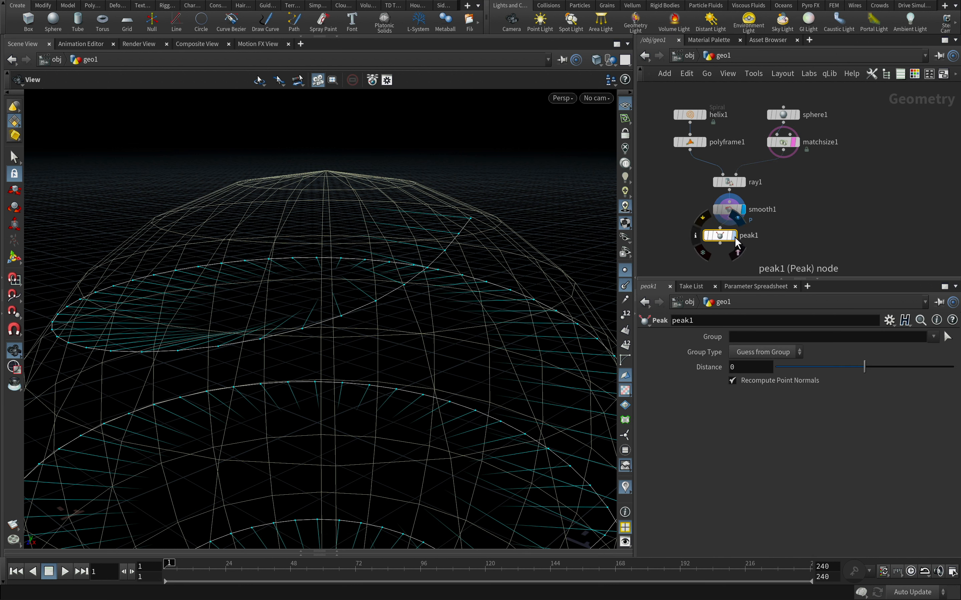
left_click_drag(723, 238, 733, 237)
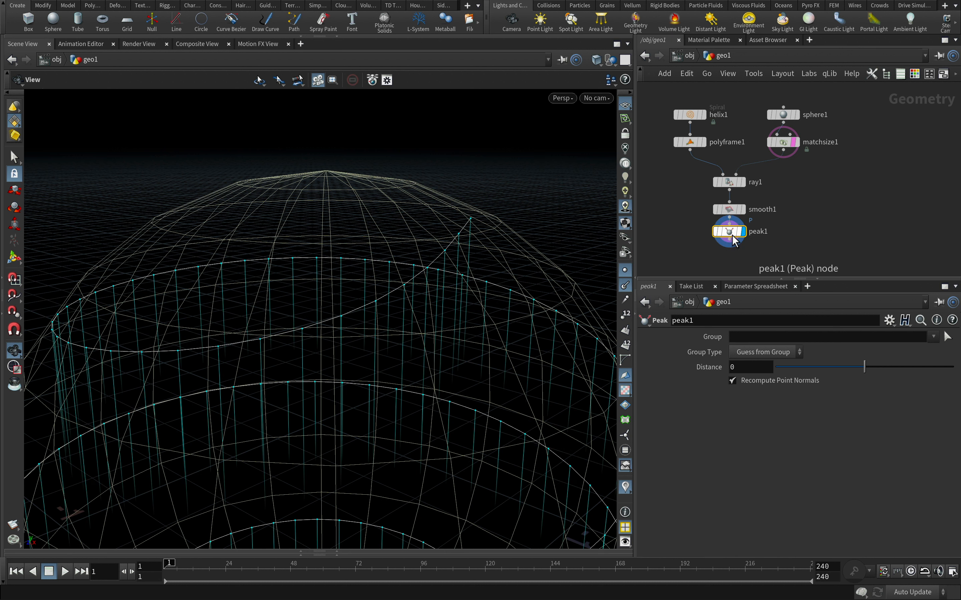
Turn off Recompute Point Normals on the Peak node and set its distance to -0.2
left_click(732, 380)
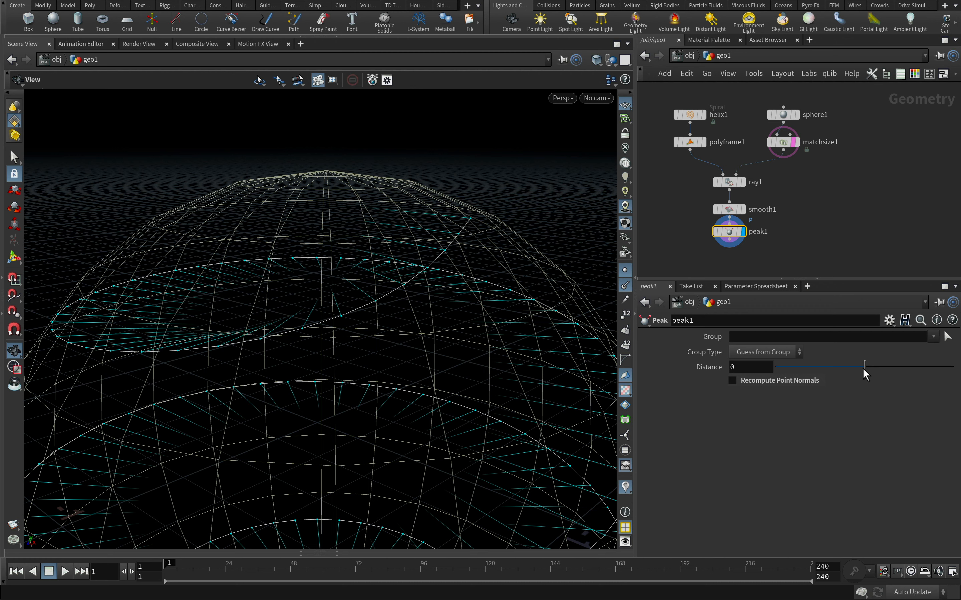
left_click_drag(863, 368, 861, 370)
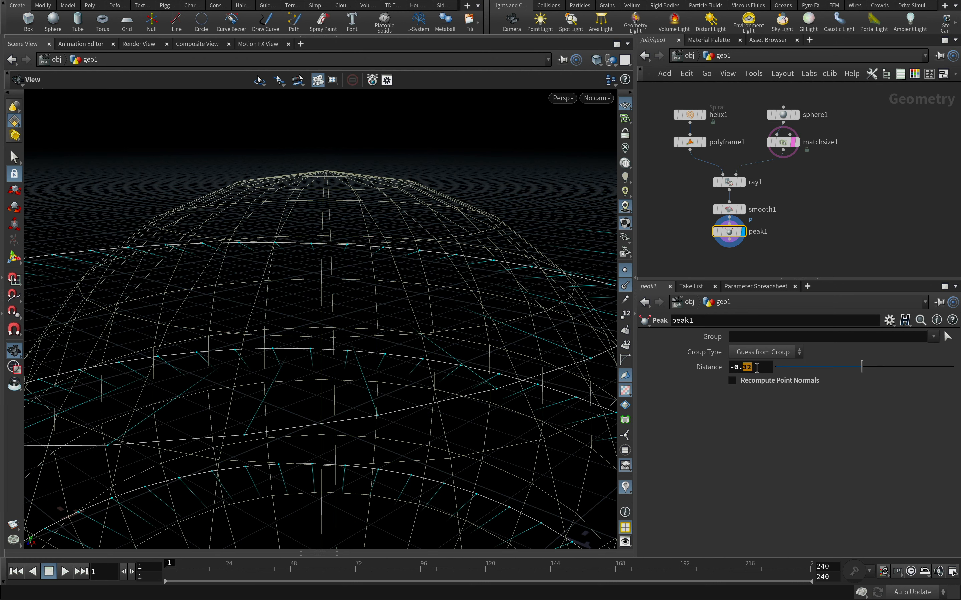
type("2")
key("Return")
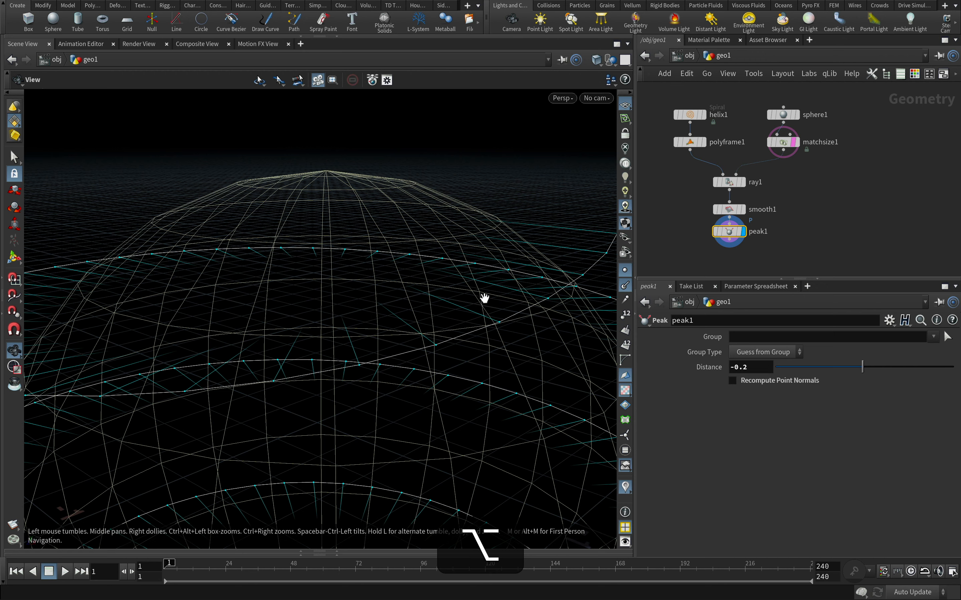
Hide the point markers and point normals in the viewport with the whole sphere in view
right_click_drag(484, 298, 164, 348, "alt")
mouse_move(364, 352)
left_mouse_down("alt")
mouse_move(382, 335)
mouse_move(374, 348)
left_mouse_up("alt")
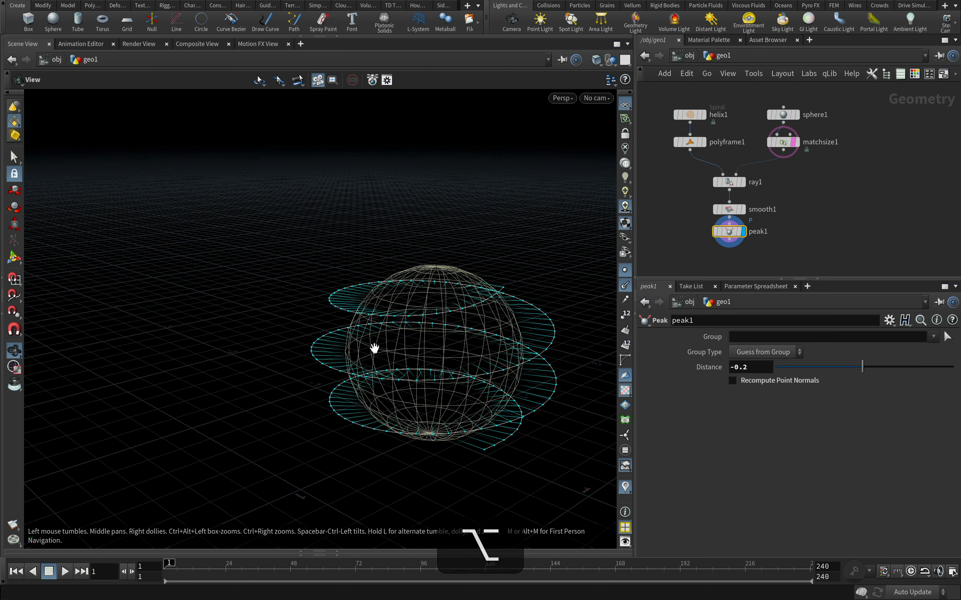
left_click(625, 285)
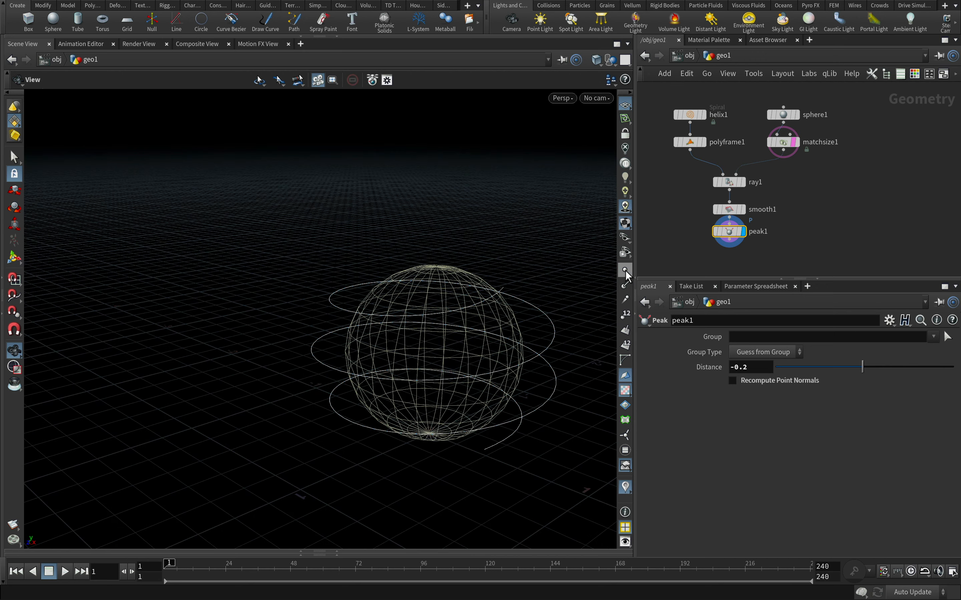
middle_click_drag(522, 307, 438, 275, "alt")
Append a Sweep node to the Peak node's output and place it below and to the right
left_click_drag(729, 240, 710, 254)
type("sweep")
key("Return")
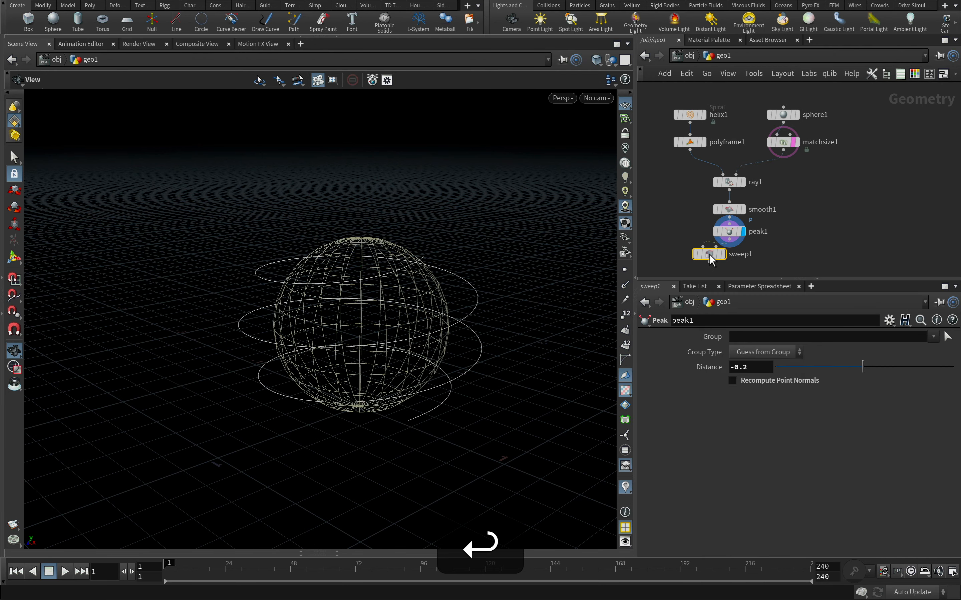
left_click(753, 259)
scroll(762, 270, "up", 3)
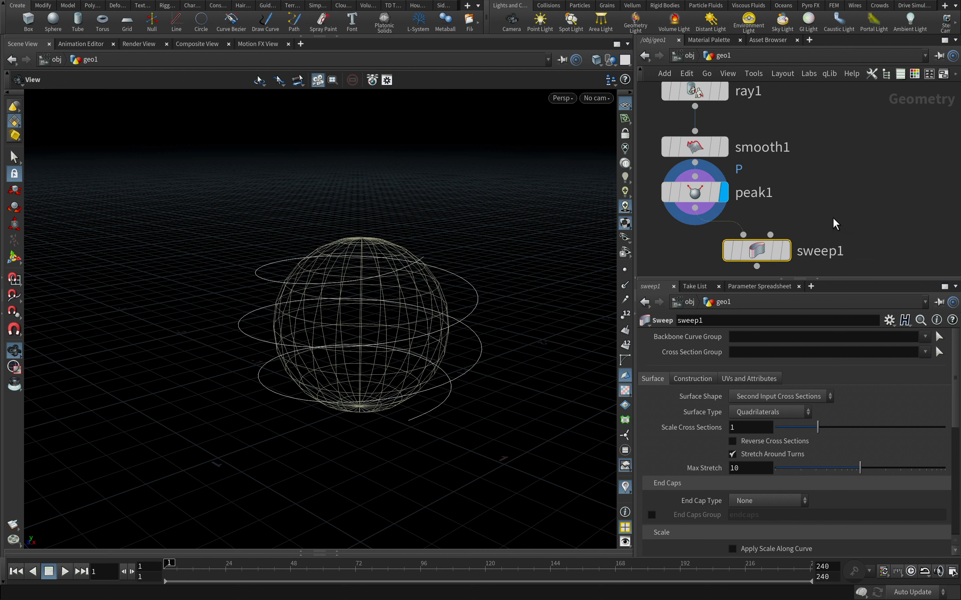
Create a Line node, connect it to the Sweep's second input as the cross section, and display the Sweep
left_click(831, 180)
key("Tab")
type("line")
key("Return")
left_click(843, 189)
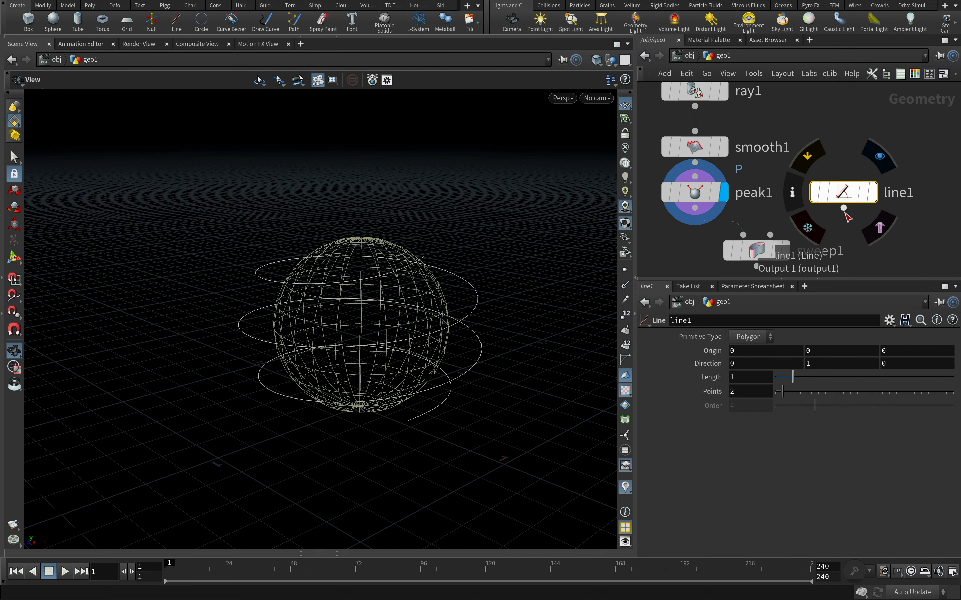
left_click_drag(844, 208, 771, 235)
left_click(788, 253)
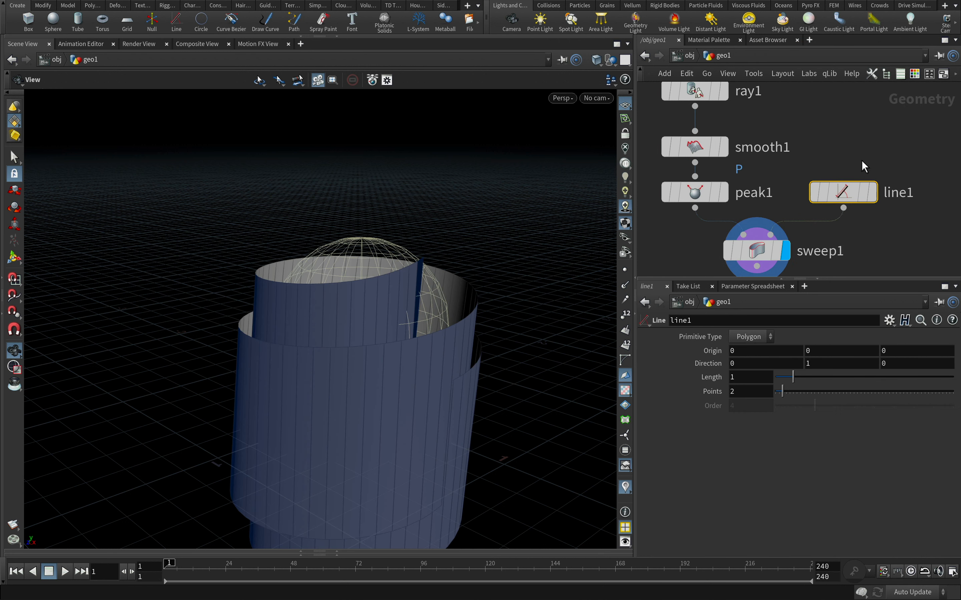
Set the Line node's length to 0.2
left_click(747, 377)
type("0.2")
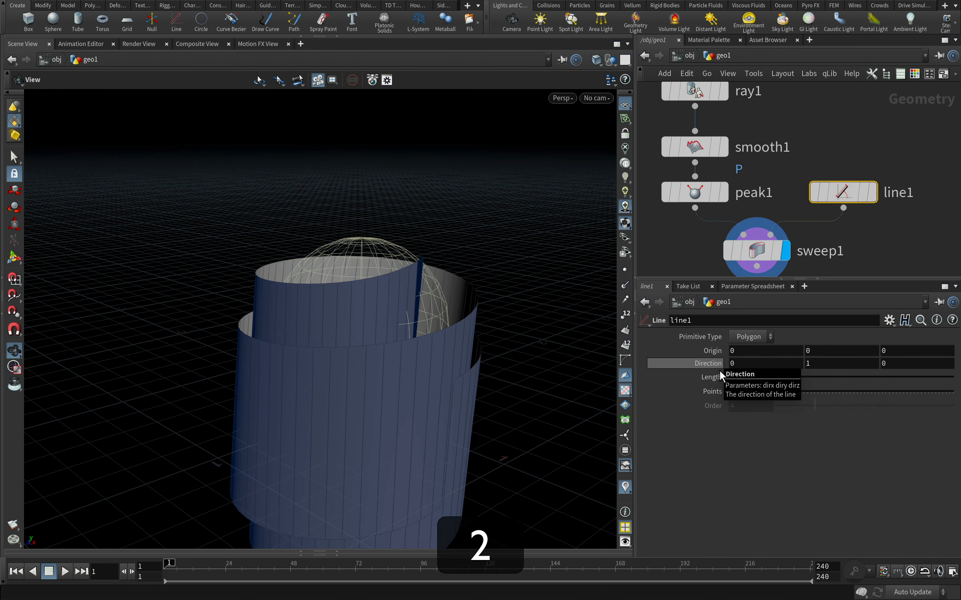
key("Return")
On the Sweep, disable Transform Using Curve Point Attributes and Target Up Vector at Start, and enable Swap Rows and Columns
left_click(756, 250)
left_click(703, 380)
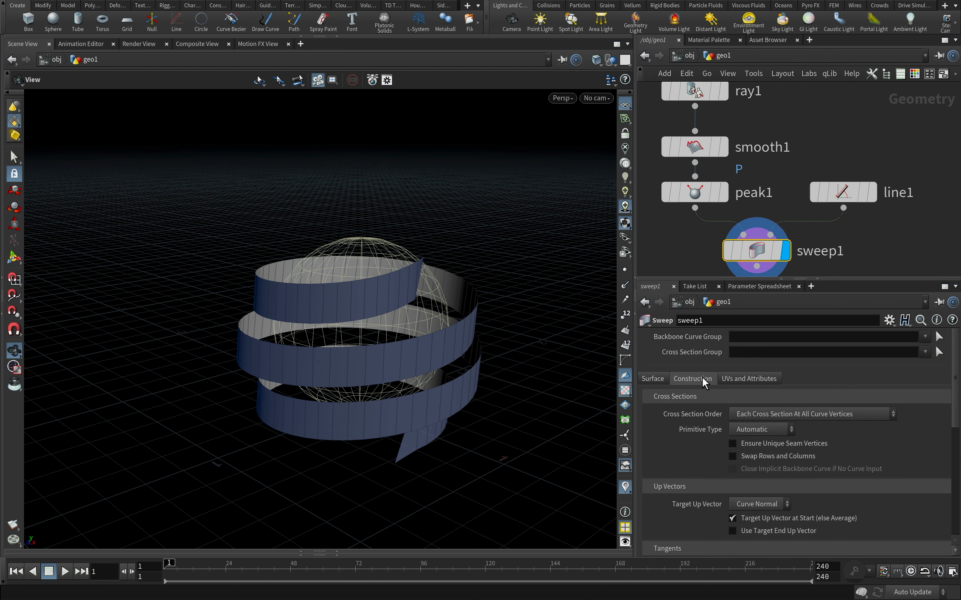
left_click_drag(954, 376, 952, 454)
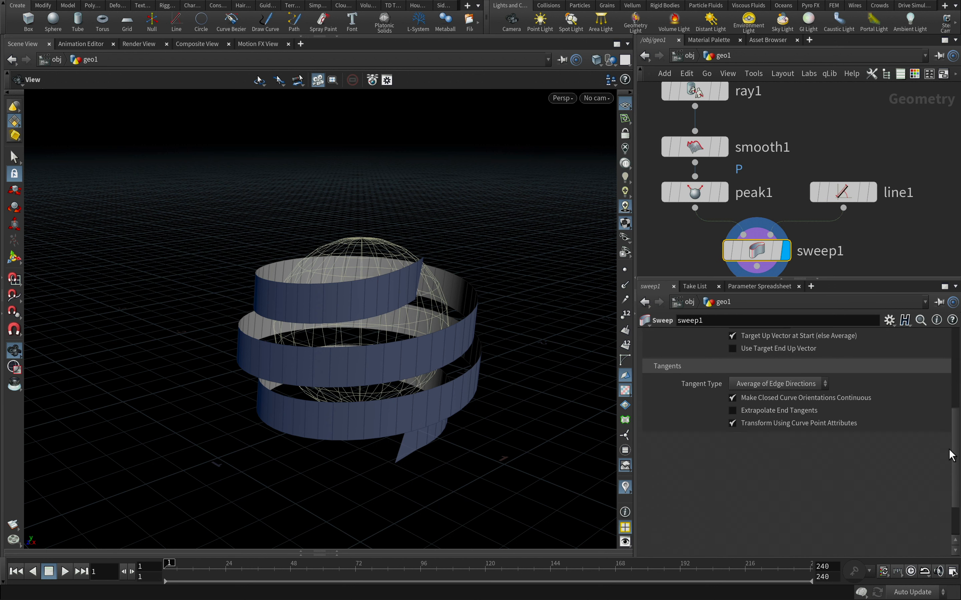
left_click(733, 422)
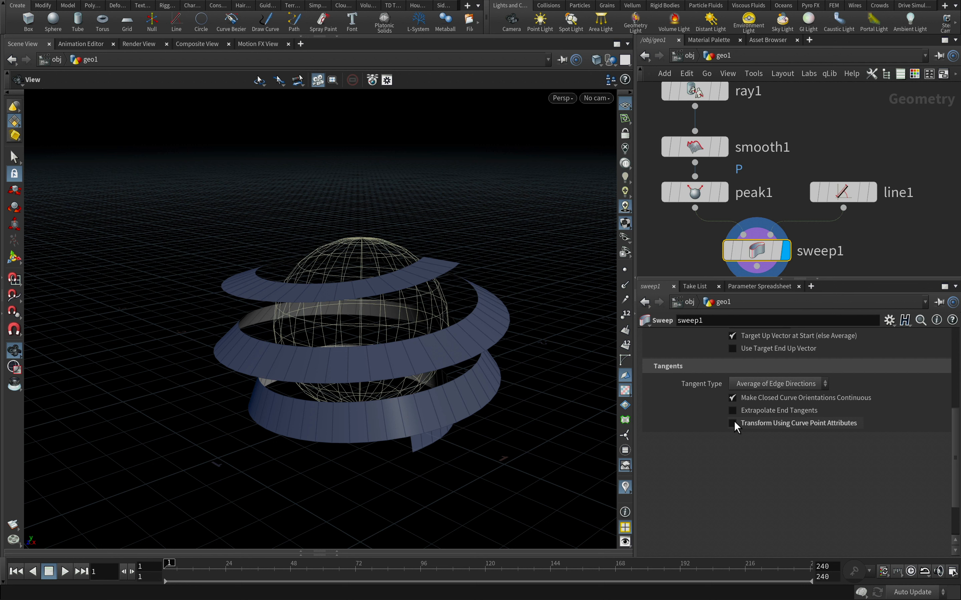
left_click_drag(954, 463, 957, 426)
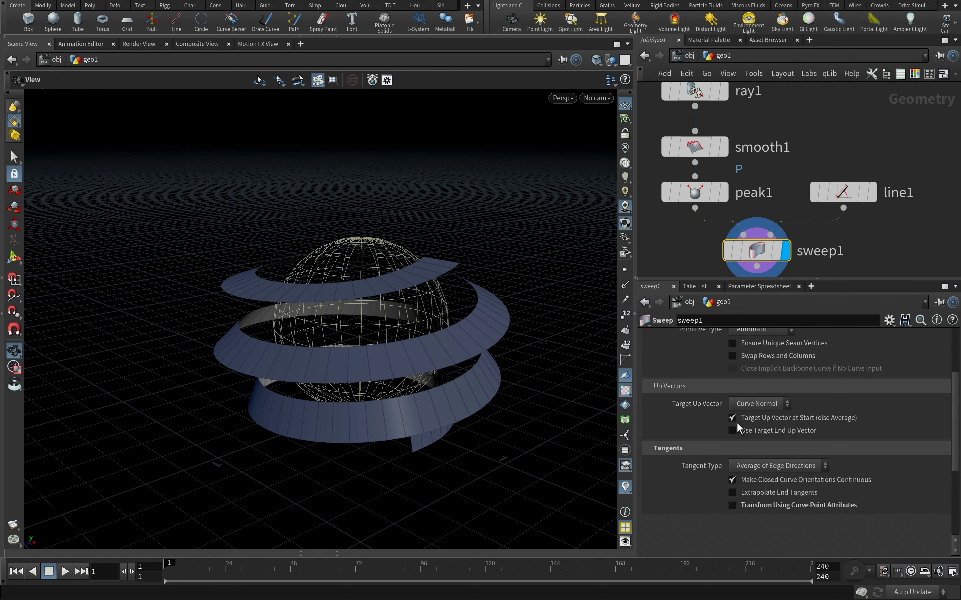
left_click(732, 417)
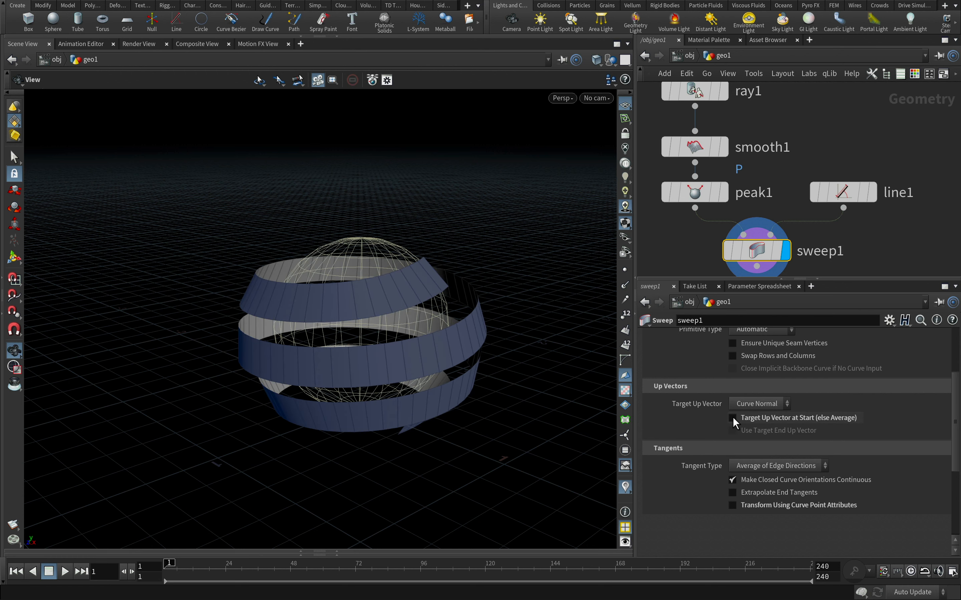
left_click(733, 354)
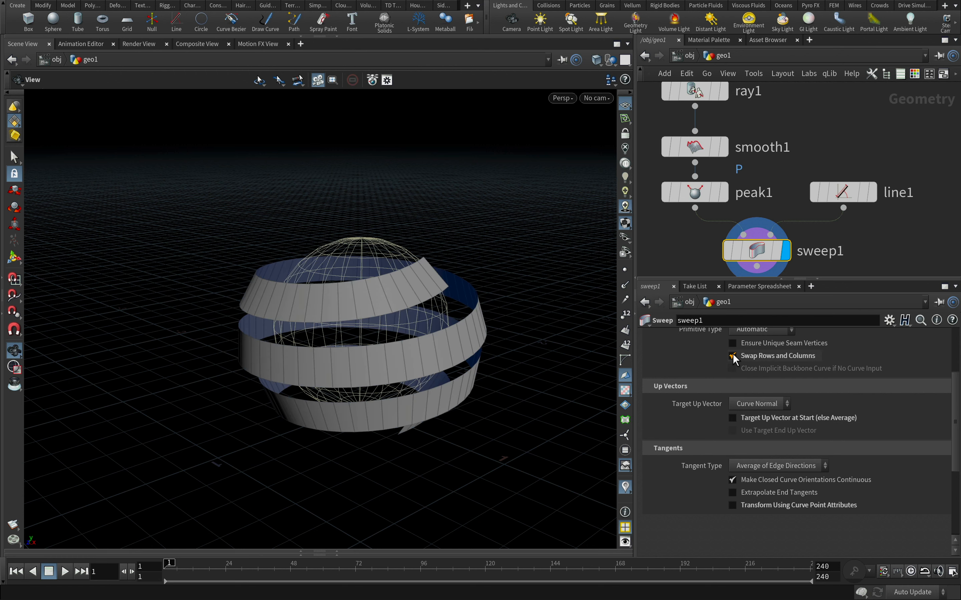
left_click_drag(393, 360, 409, 330)
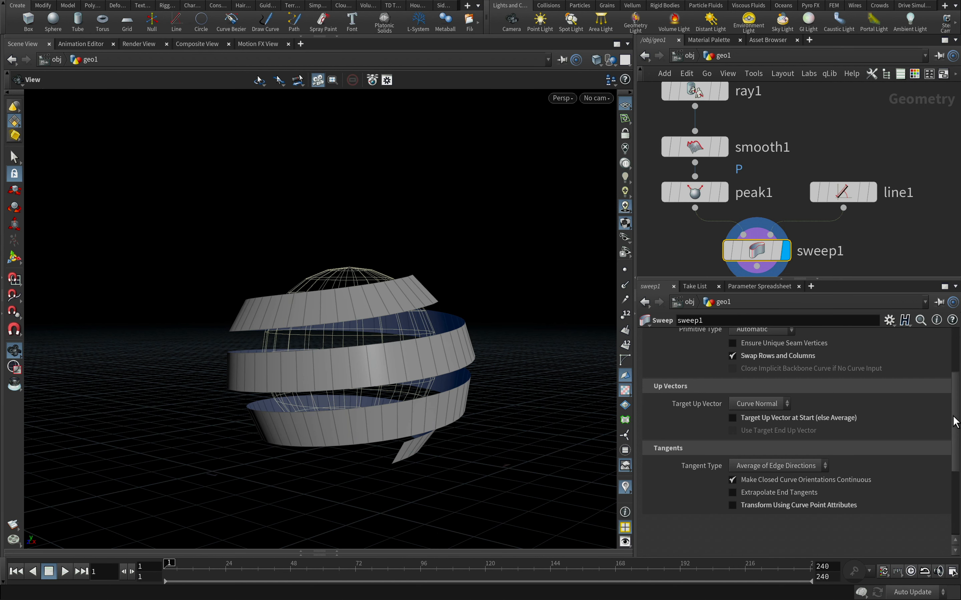
Enable Compute UVs in the Sweep's UV settings and look closely at the ribbon's checker pattern
left_click_drag(954, 421, 957, 376)
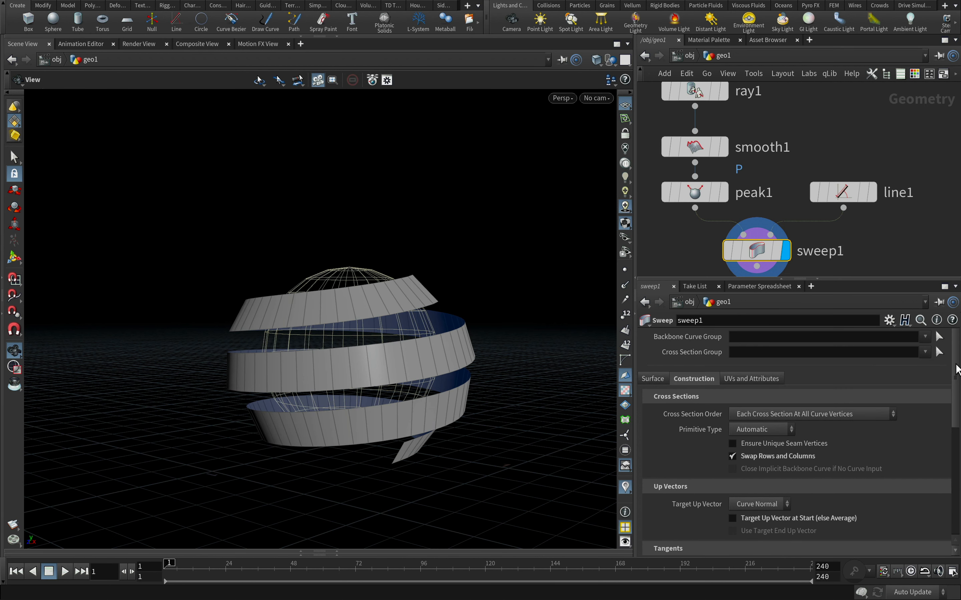
left_click(768, 376)
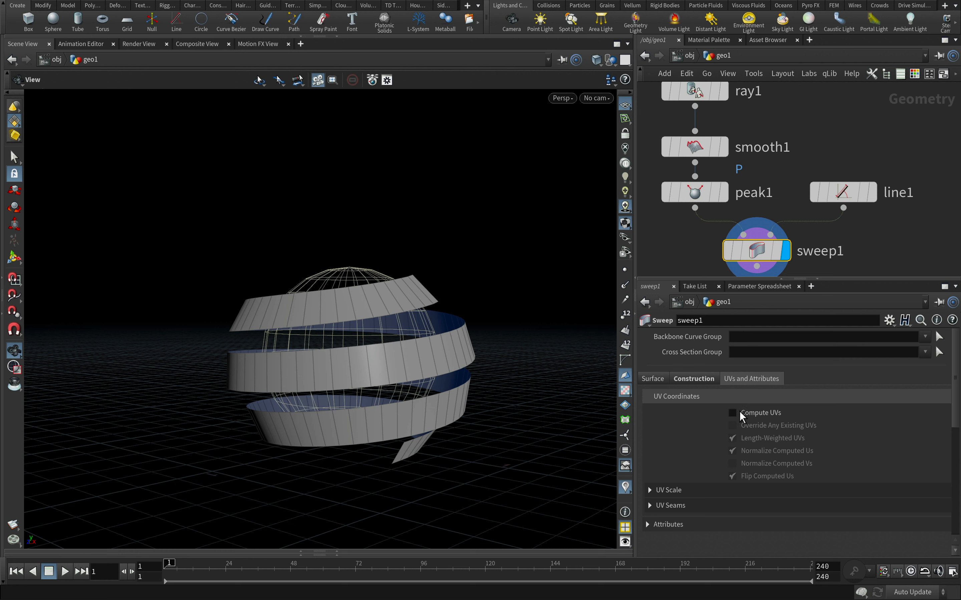
left_click(730, 412)
right_click_drag(376, 382, 563, 319, "alt")
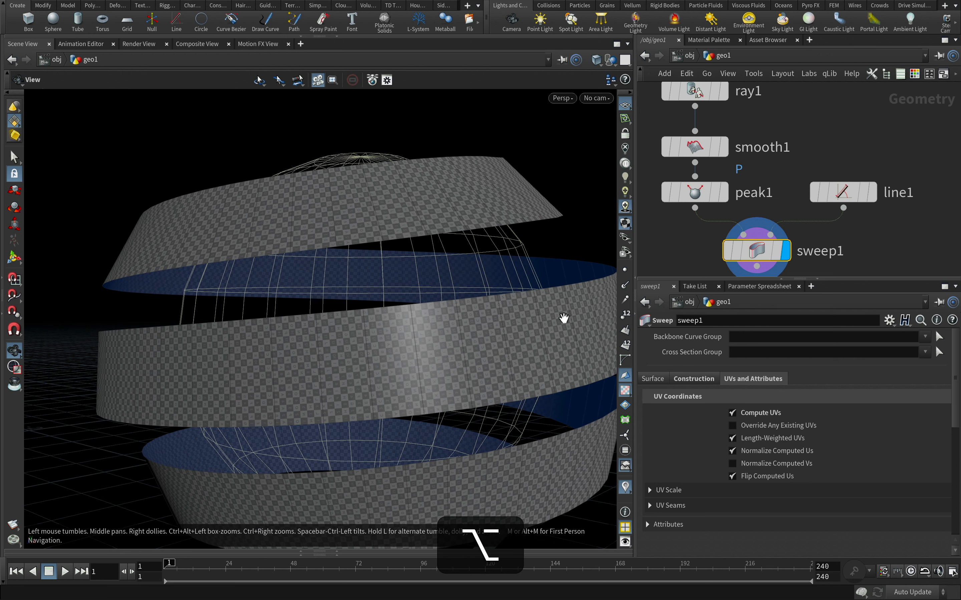
Examine the ribbon's UV layout in a UV viewport beside the perspective view, then return to a single view
left_click(625, 60)
left_click(656, 113)
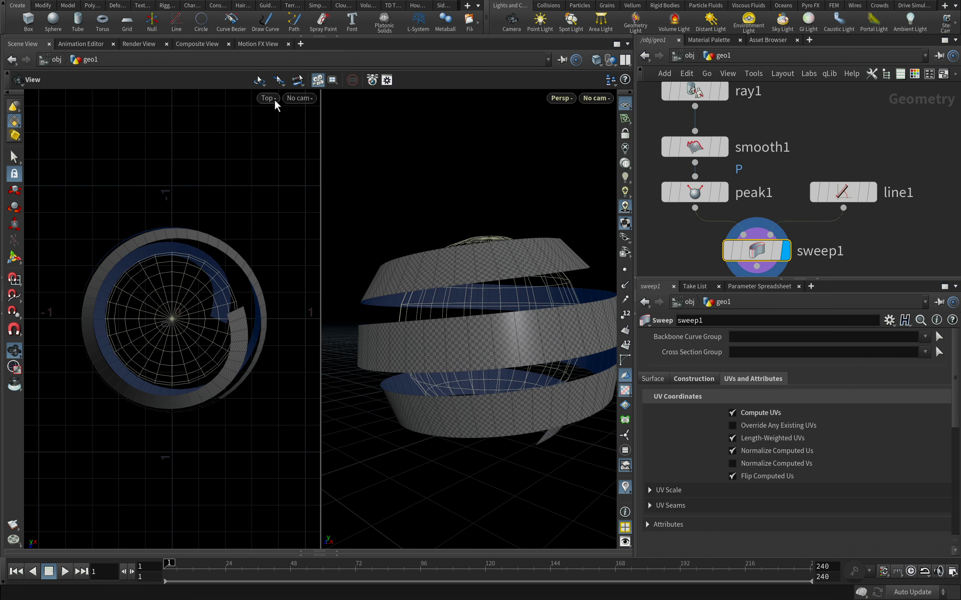
left_click(274, 100)
mouse_move(278, 123)
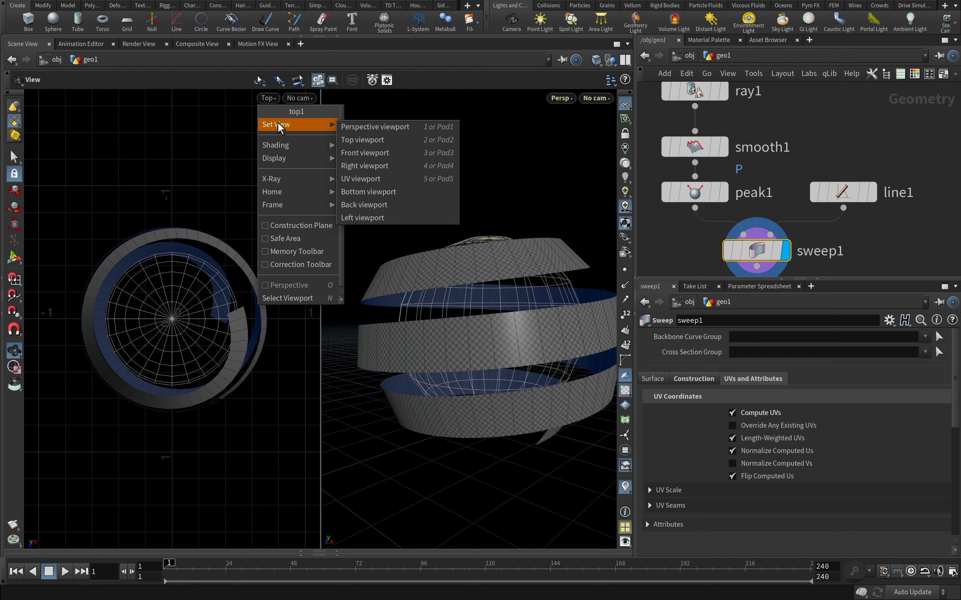
left_click(398, 177)
right_click_drag(170, 227, 165, 202, "alt")
left_click(625, 59)
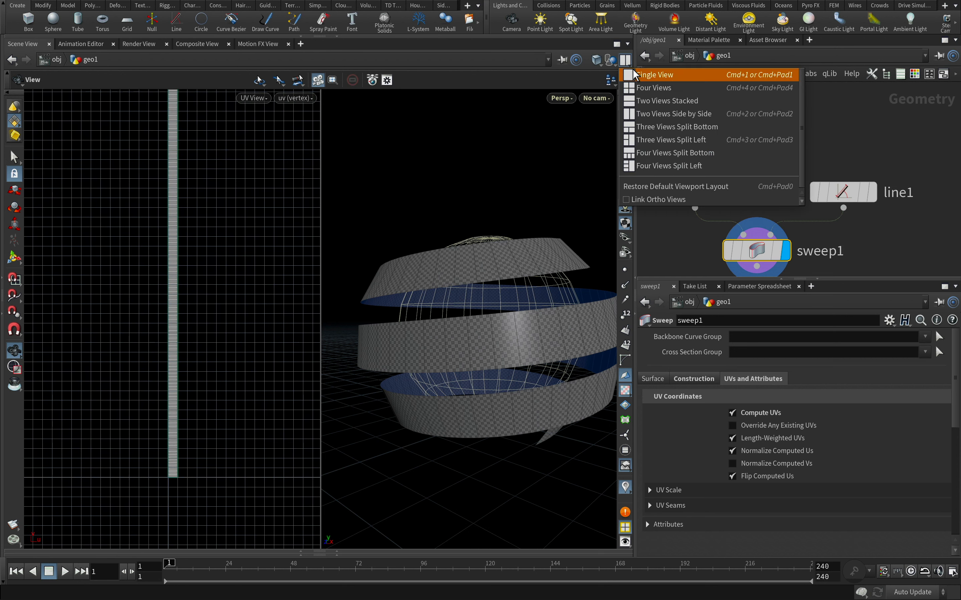
left_click(643, 71)
Try out the Sweep's roll and partial twist on the ribbon and reset both to 0
left_click(694, 379)
scroll(957, 403, "down", 1)
left_click_drag(958, 403, 942, 503)
mouse_move(861, 473)
left_mouse_down()
mouse_move(869, 470)
mouse_move(860, 473)
left_mouse_up()
double_click(740, 475)
type("0")
key("Return")
left_click_drag(795, 502, 795, 502)
type("0")
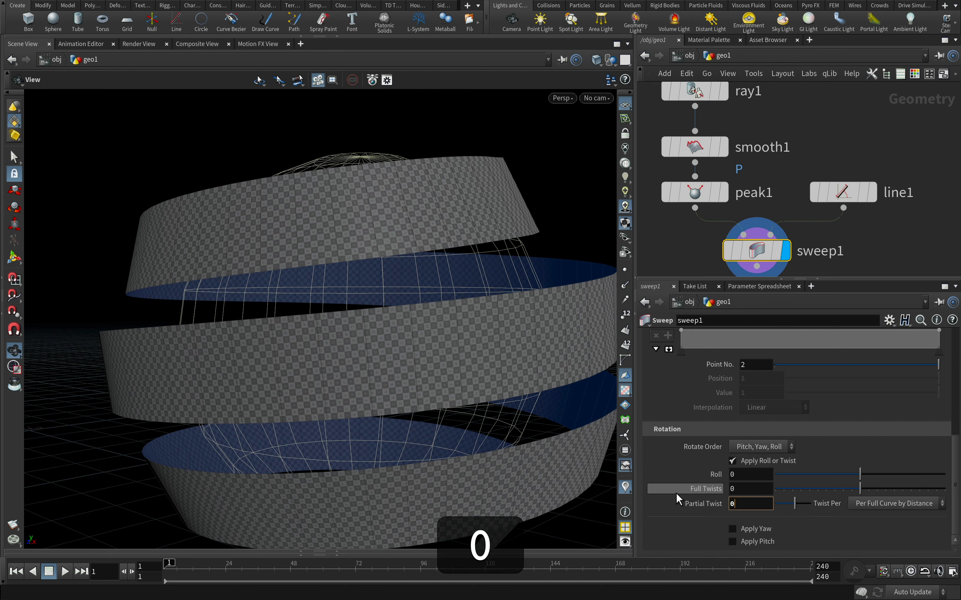
key("Return")
Enable Apply Scale Along Curve on the Sweep, add a ramp point near the start, and lower the start point to 0
left_click_drag(544, 274, 499, 319, "alt")
scroll(731, 391, "up", 5)
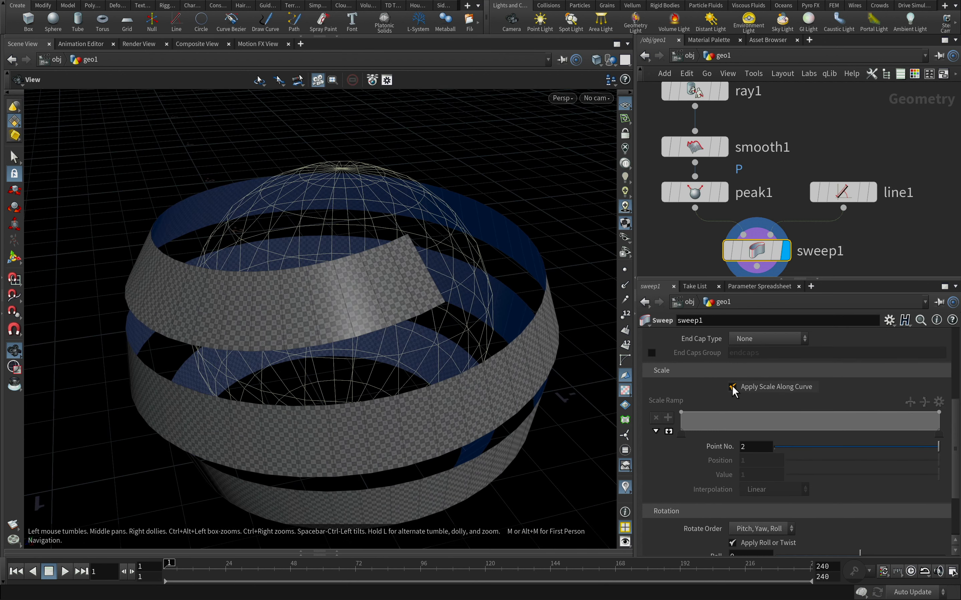
left_click(732, 387)
left_click(726, 418)
left_click_drag(681, 413, 671, 440)
Taper the ramp's end to 0 from a new point at position 0.912031, value 1, and move the second point to 0.12031
left_click(906, 415)
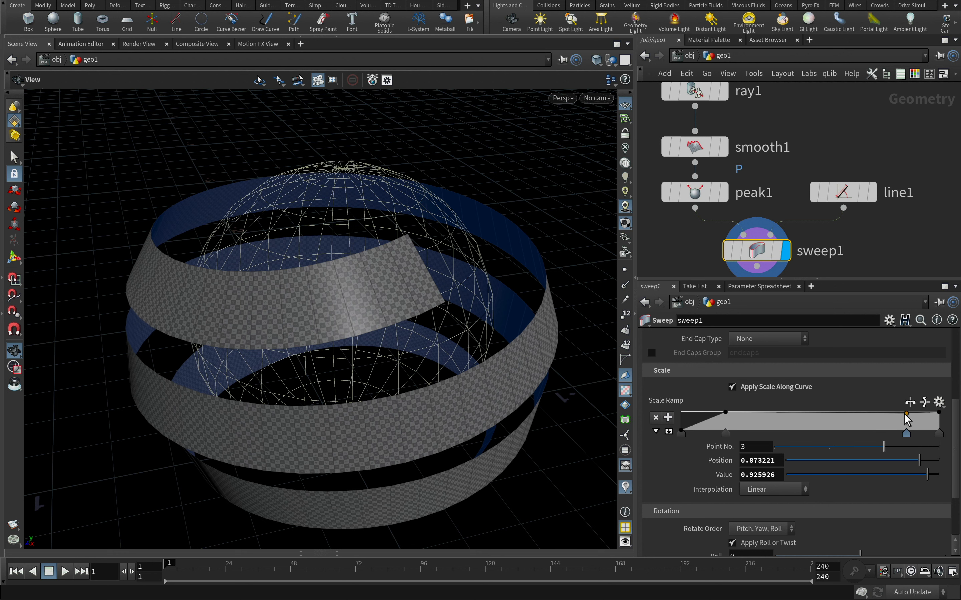
mouse_move(906, 414)
left_mouse_down()
mouse_move(938, 438)
mouse_move(907, 421)
mouse_move(916, 412)
left_mouse_up()
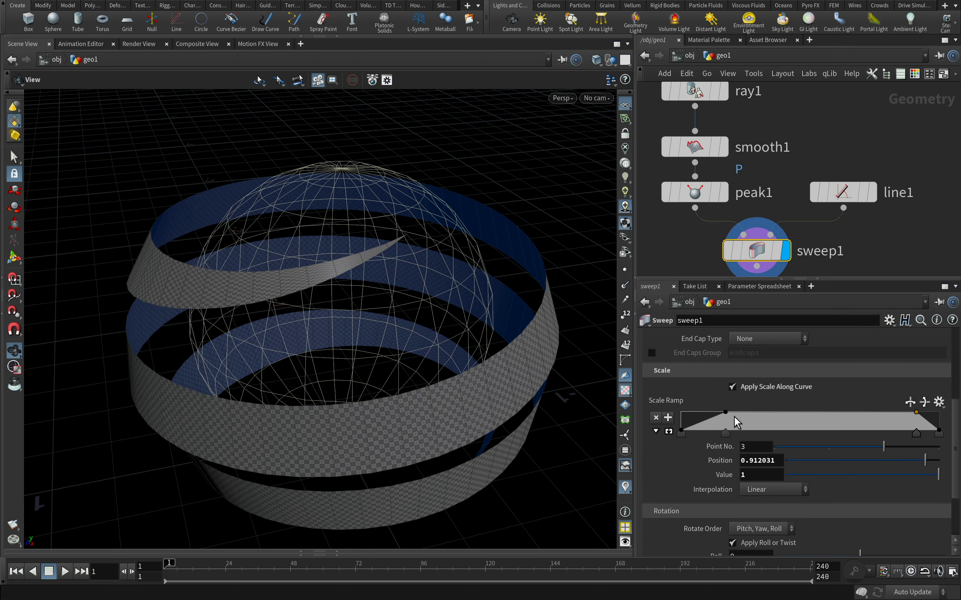
left_click_drag(724, 413, 712, 413)
left_click_drag(302, 318, 330, 294, "alt")
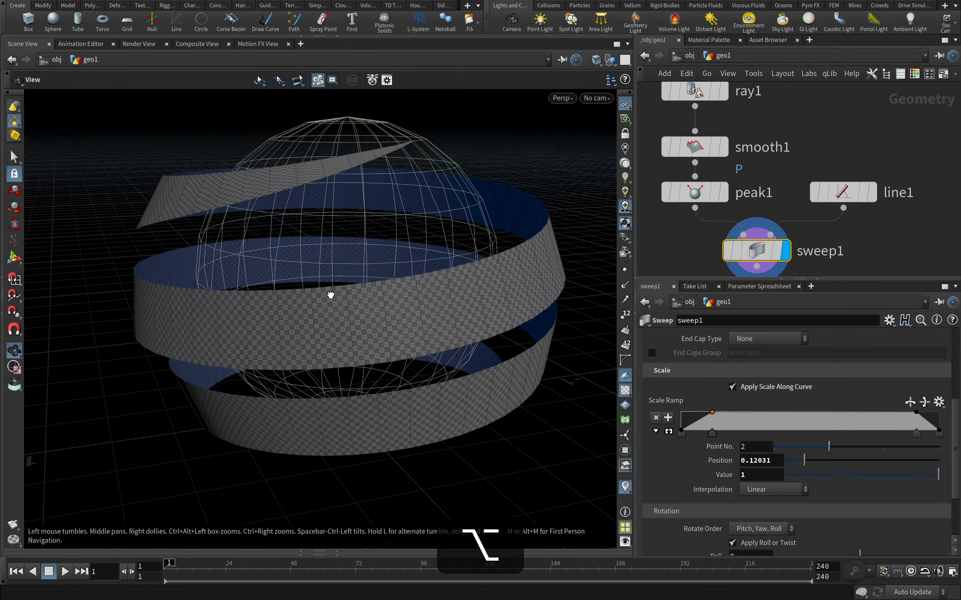
right_click_drag(331, 293, 288, 274, "alt")
left_click_drag(288, 274, 351, 289, "alt")
right_click_drag(353, 287, 405, 271, "alt")
middle_click_drag(370, 281, 270, 310, "alt")
Make room in the helix branch, insert a Resample node between the PolyFrame and Ray nodes, and display its result
scroll(816, 149, "down", 4)
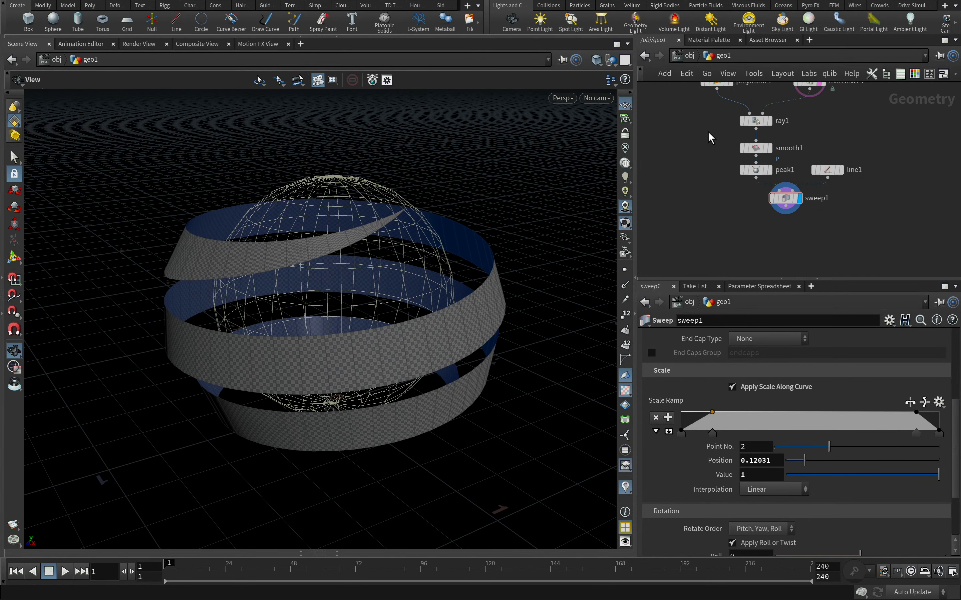
left_click_drag(744, 160, 725, 149)
left_click(730, 170)
left_click(735, 170)
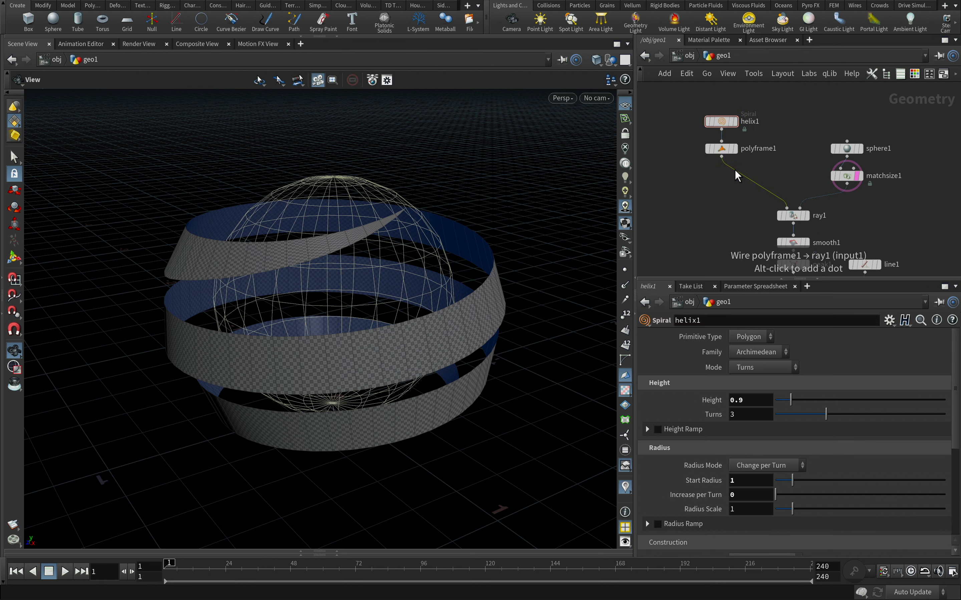
key("Tab")
type("m")
key("Return")
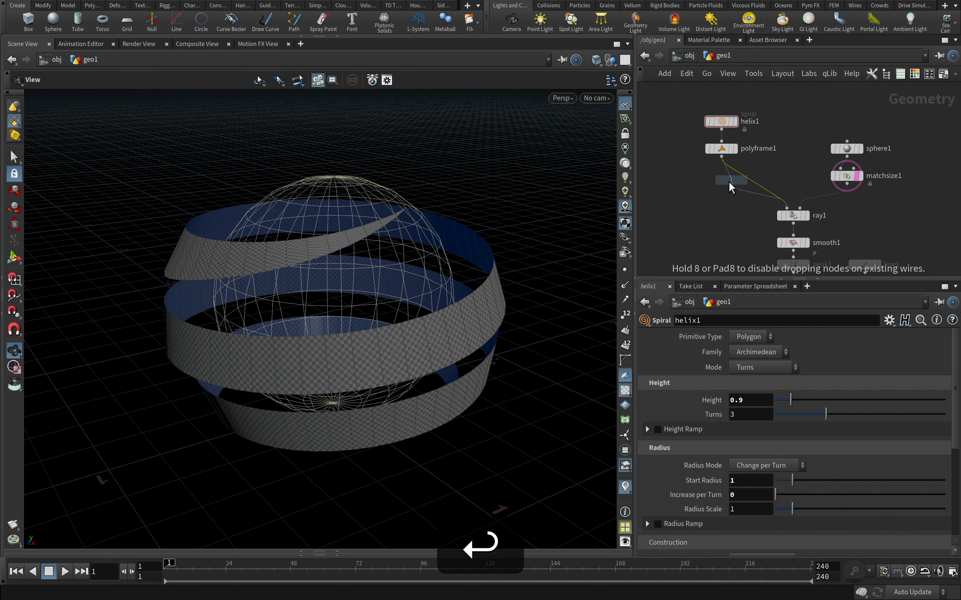
left_click(724, 175)
left_click(735, 175)
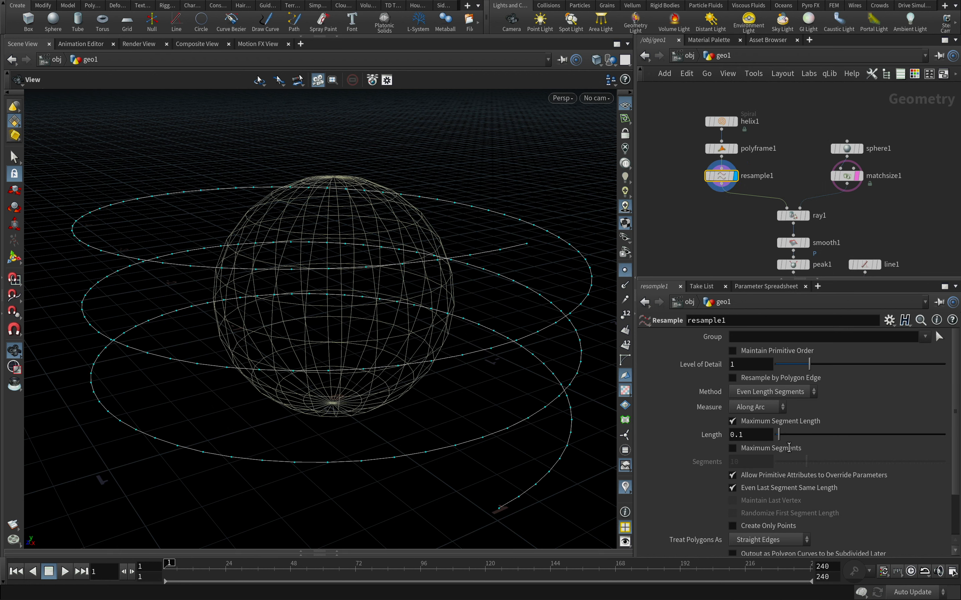
Try out the Resample segment length, restore it to 0.1, and enable the Curve U Attribute named curveu
mouse_move(779, 438)
left_mouse_down()
mouse_move(789, 436)
mouse_move(779, 437)
left_mouse_up()
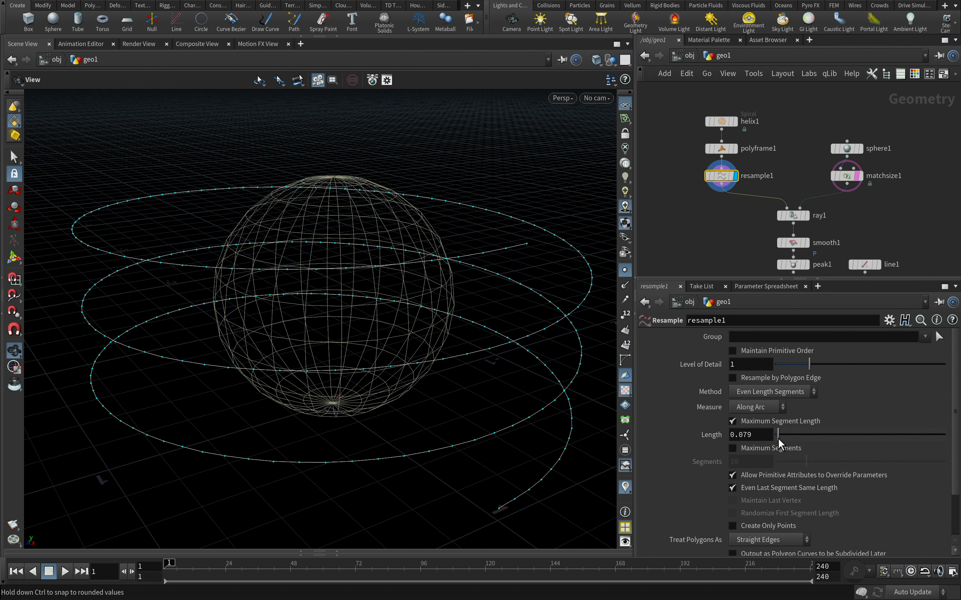
double_click(744, 436)
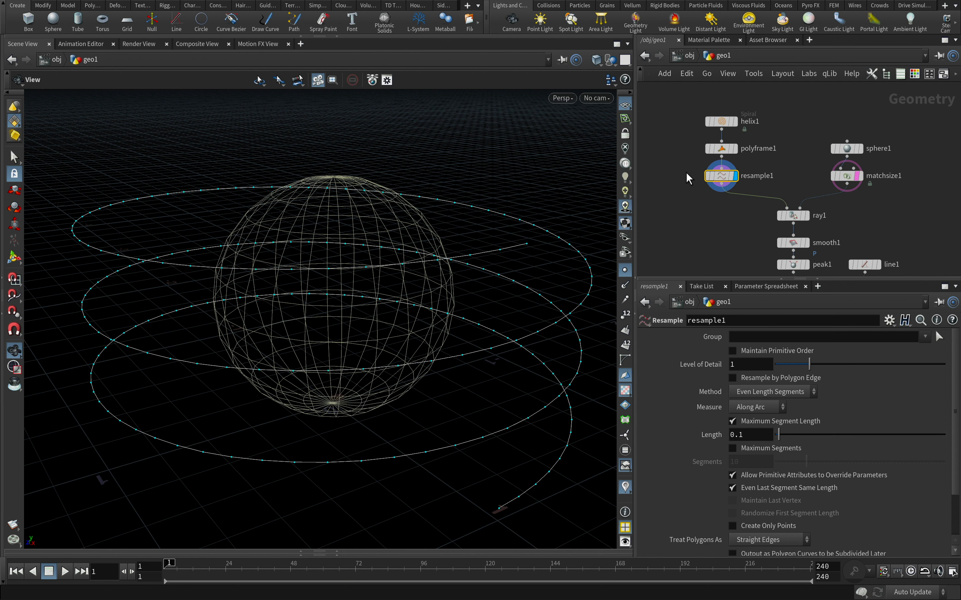
scroll(957, 417, "down", 3)
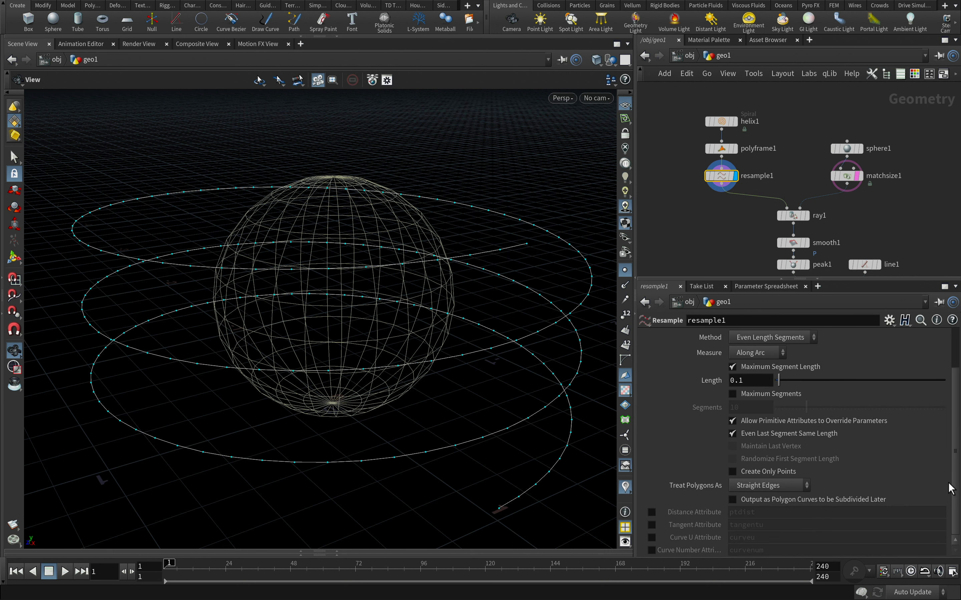
left_click(652, 538)
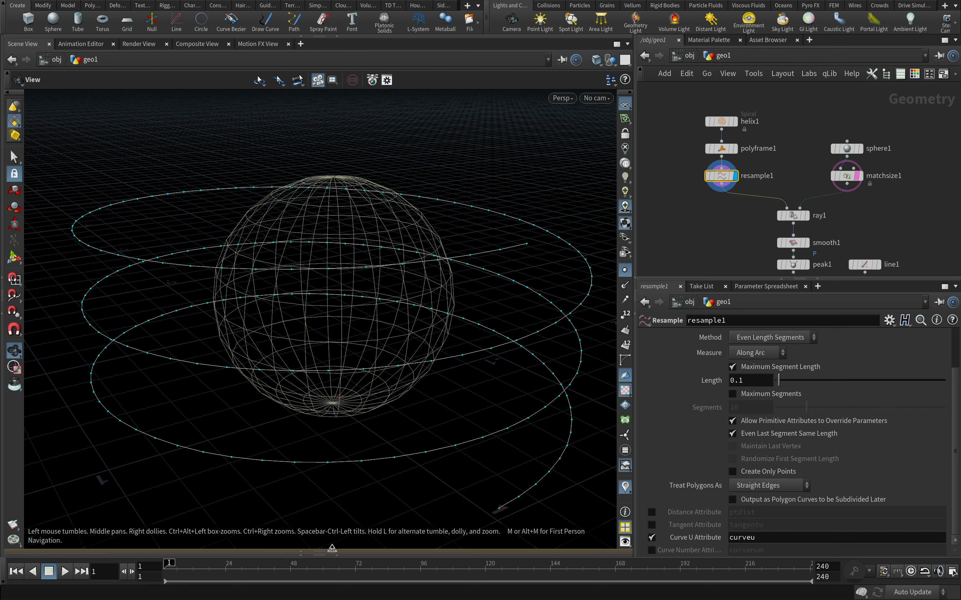
Open the geometry spreadsheet and sort the resampled points by the curveu attribute to examine its range
left_click(333, 550)
left_click(227, 494)
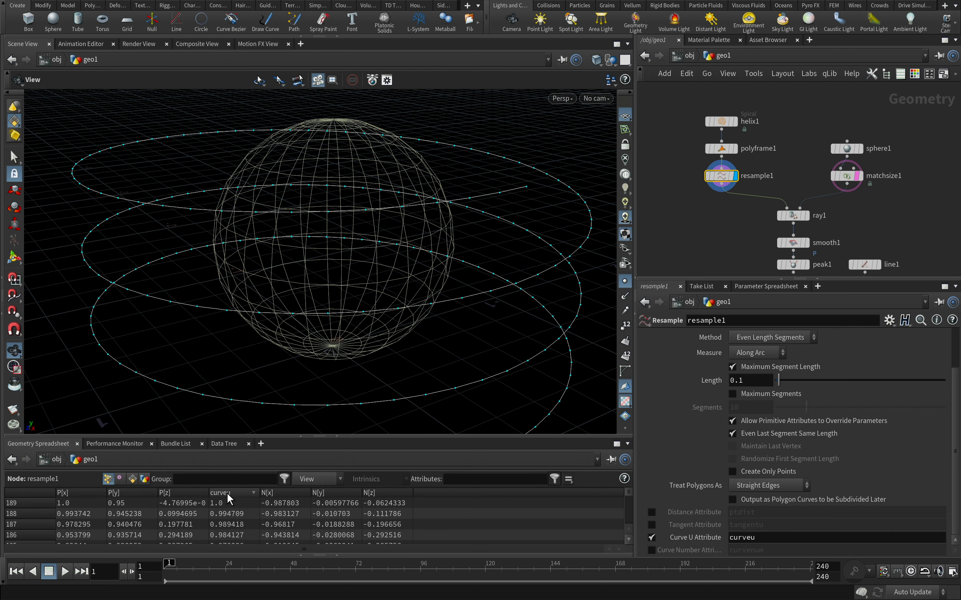
mouse_move(628, 492)
left_mouse_down()
mouse_move(621, 524)
mouse_move(626, 492)
left_mouse_up()
Insert an Attribute Remap node between the Resample and Ray nodes and display its result
key("Tab")
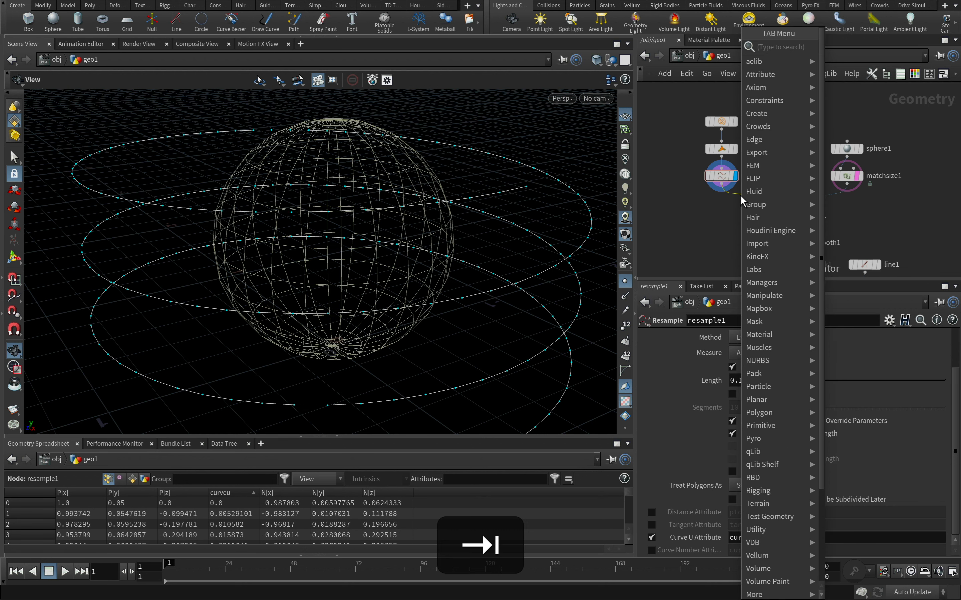
type("aw")
key("Return")
left_click(723, 202)
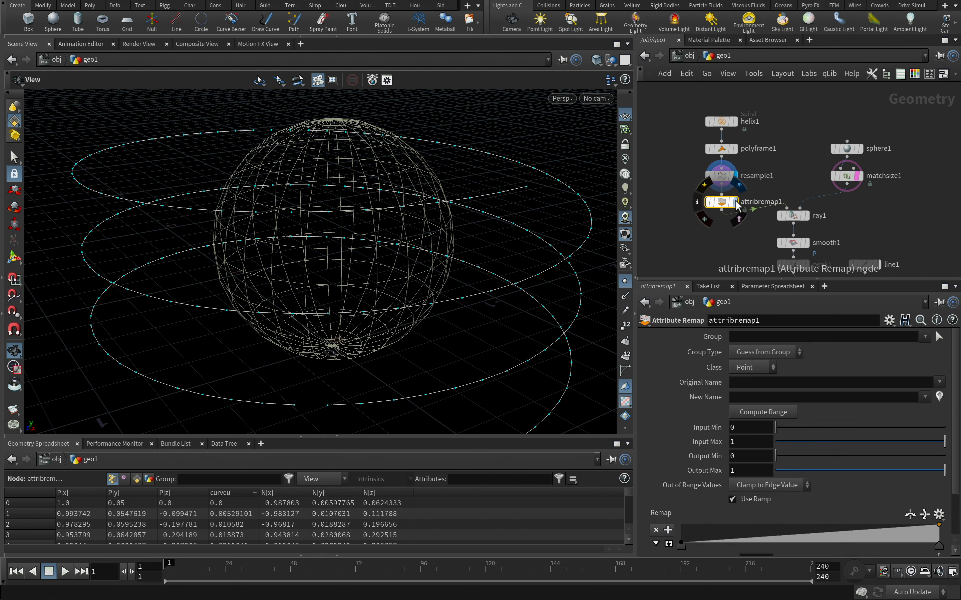
left_click(735, 202)
Remap the curveu attribute to a new attribute named Cd and hide the point markers in the viewport
left_click(939, 383)
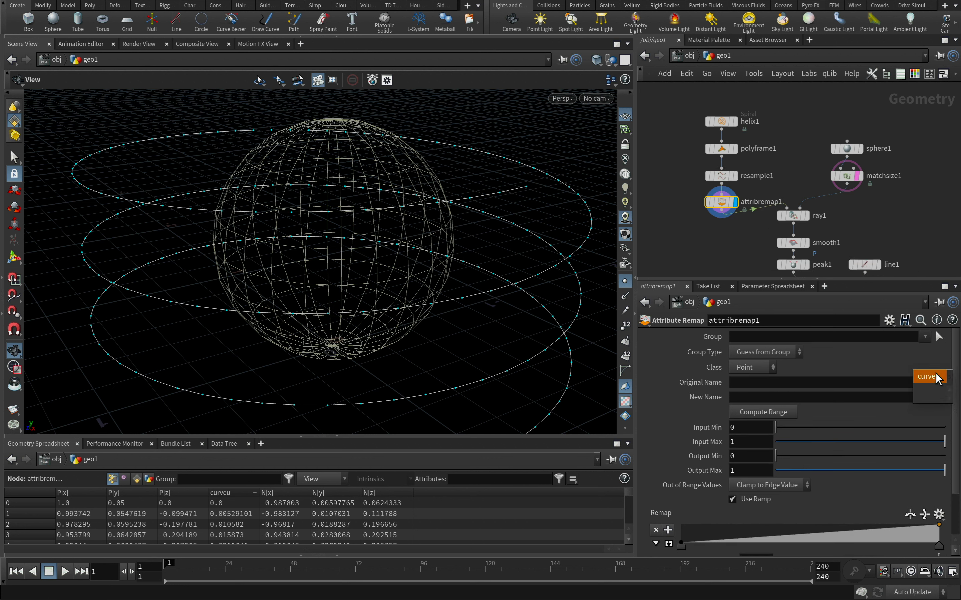
type("Cd")
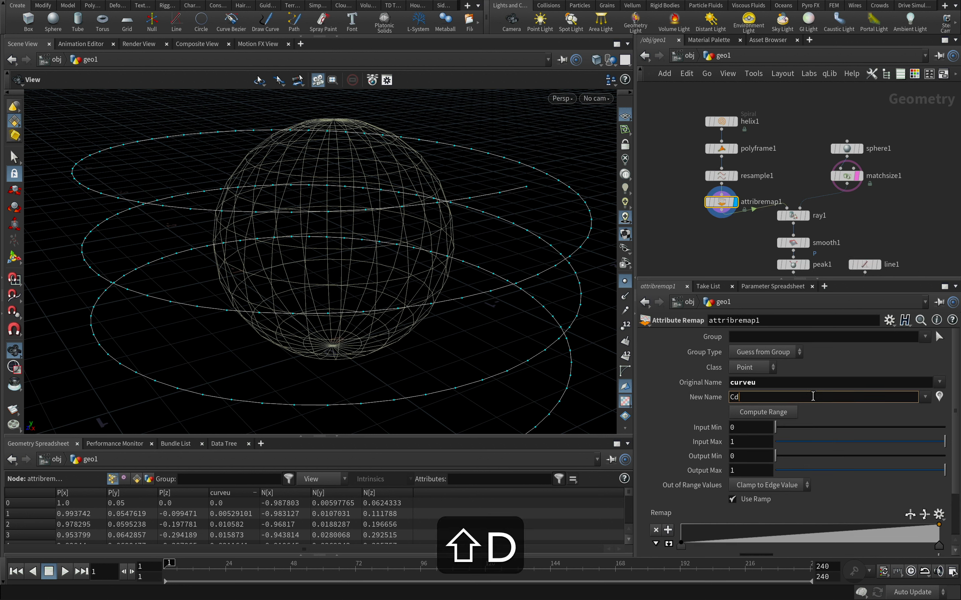
key("Return")
scroll(624, 407, "down", 1)
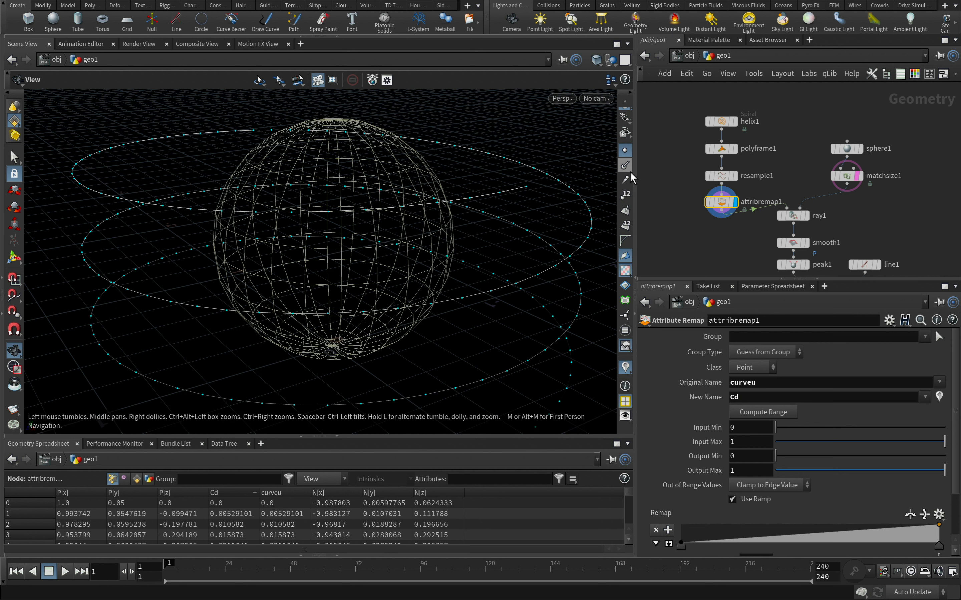
left_click(625, 153)
Set the viewport background color scheme to Light in the display options
left_click(626, 416)
left_click(694, 291)
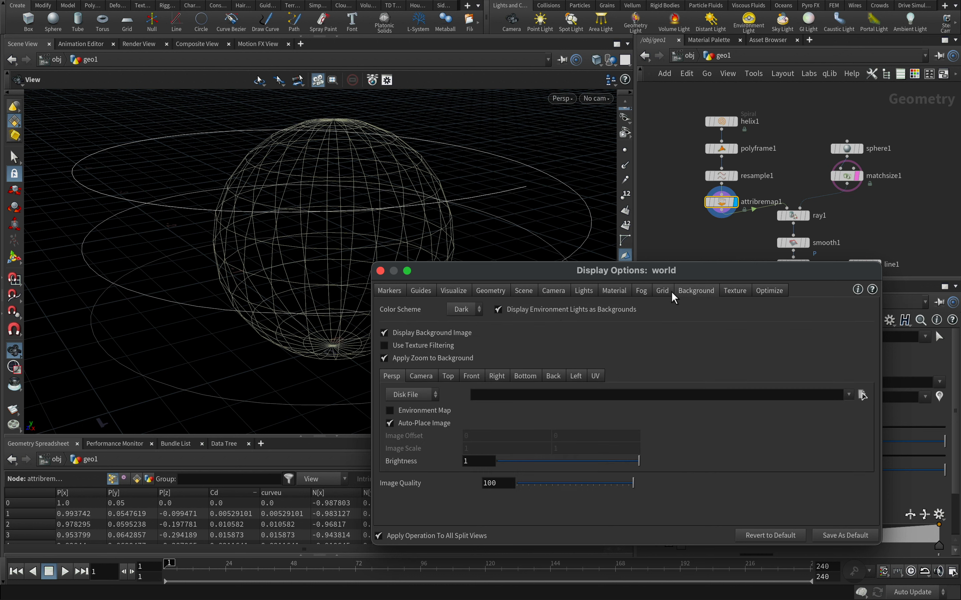
left_click(472, 310)
left_click(466, 320)
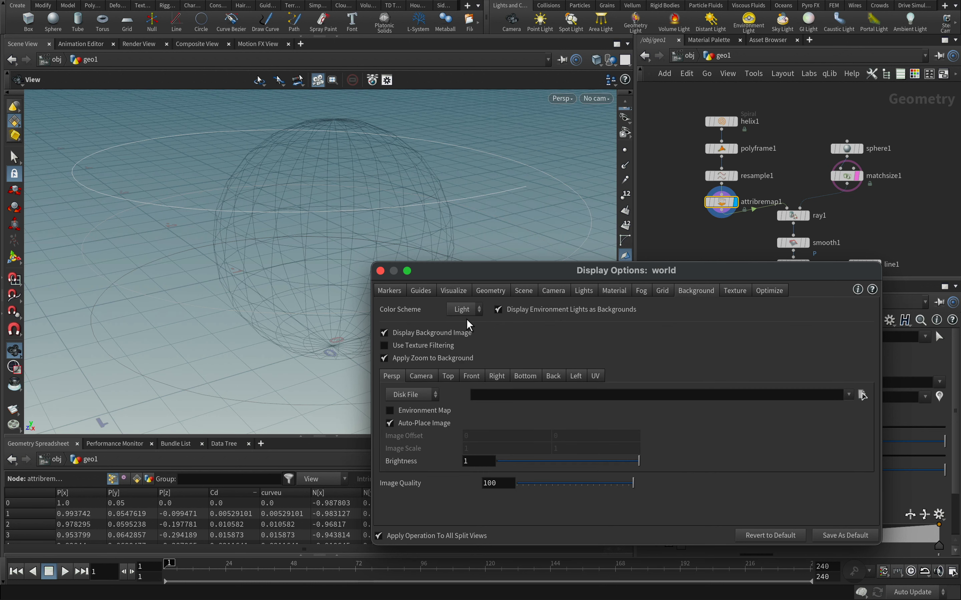
left_click(380, 271)
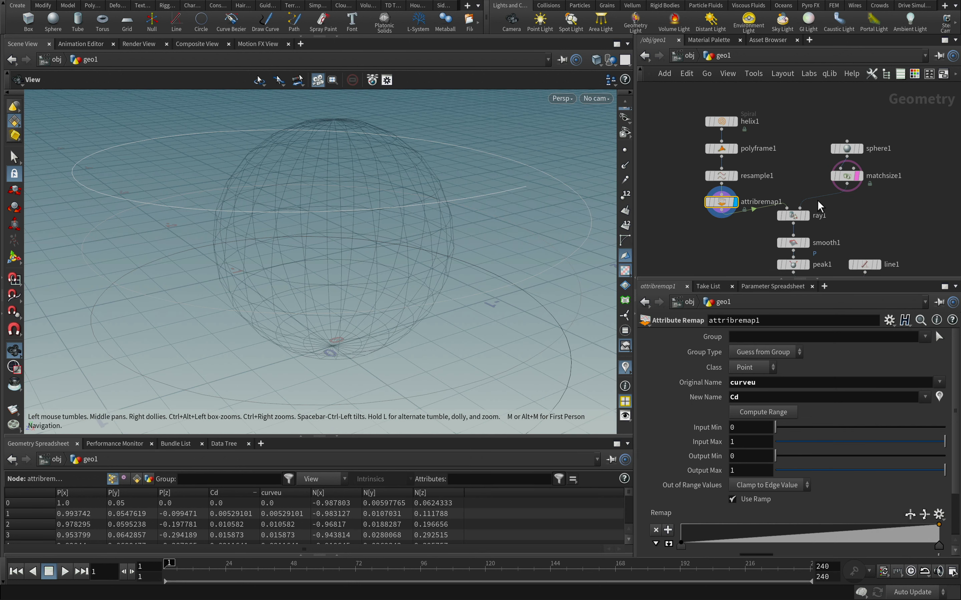
Turn off the template display of the sphere's Match Size node and hide the viewport's reference grid
left_click(858, 176)
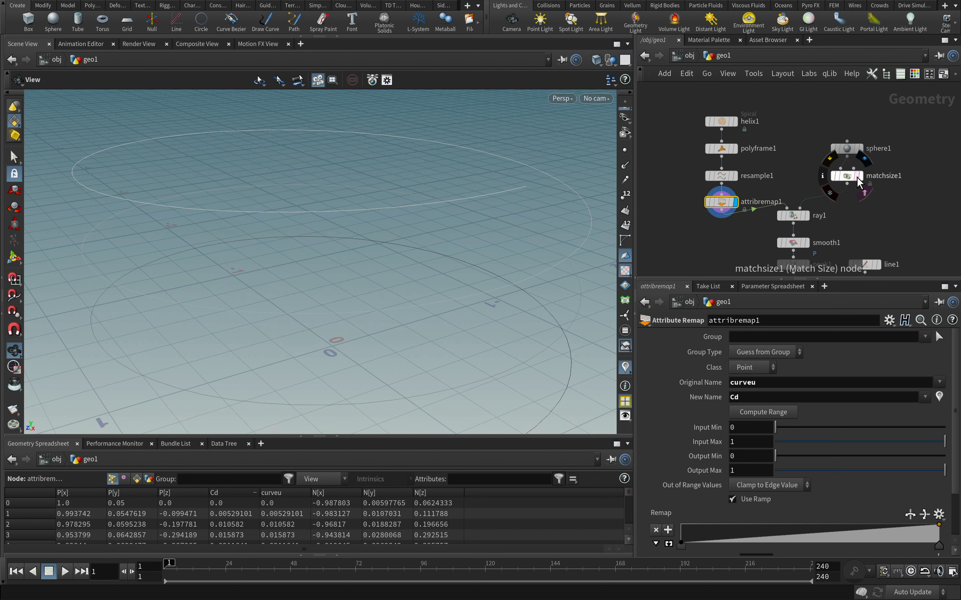
scroll(624, 113, "up", 5)
left_click(625, 116)
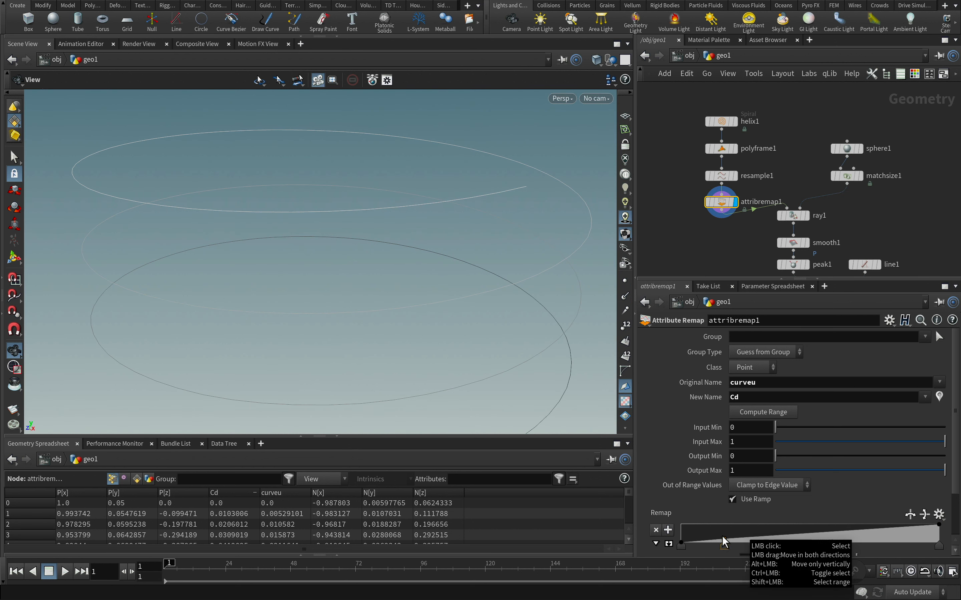
Shape the Attribute Remap ramp to rise from 0 to 1 near the start and fall back to 0 at the end
left_click_drag(723, 543, 721, 525)
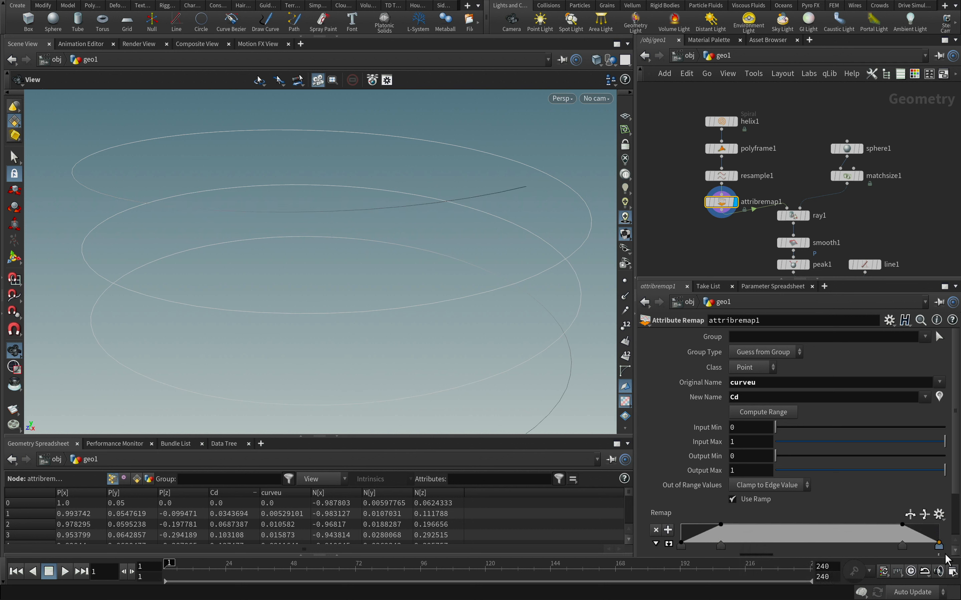
right_click_drag(521, 255, 412, 294, "alt")
middle_click_drag(411, 293, 388, 287, "alt")
left_click_drag(389, 287, 378, 273, "alt")
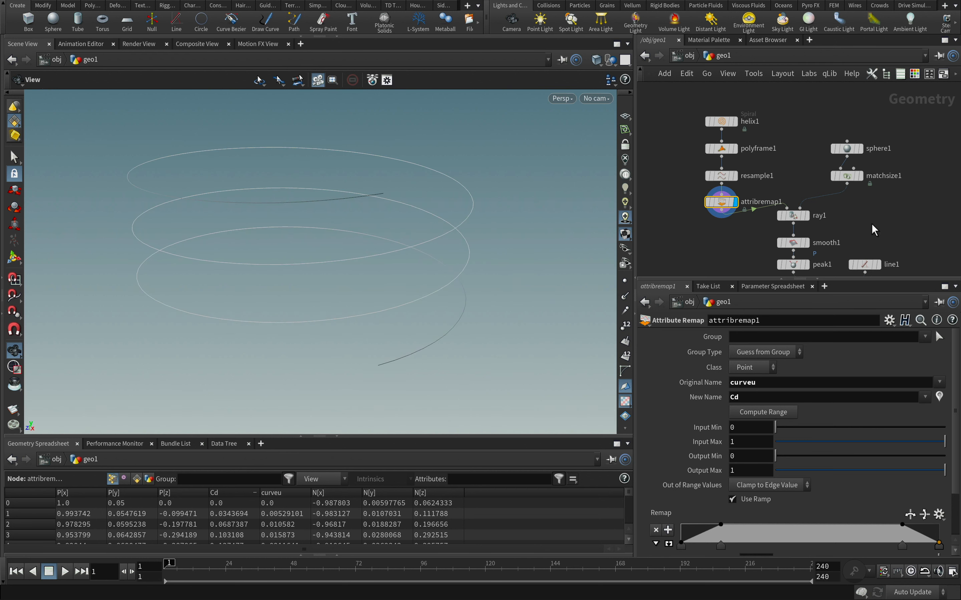
Display the Sweep result, turn off the texture grid on it, and disable viewport lighting to inspect the ribbon's color fade
middle_click_drag(872, 223, 873, 165)
left_click(840, 240)
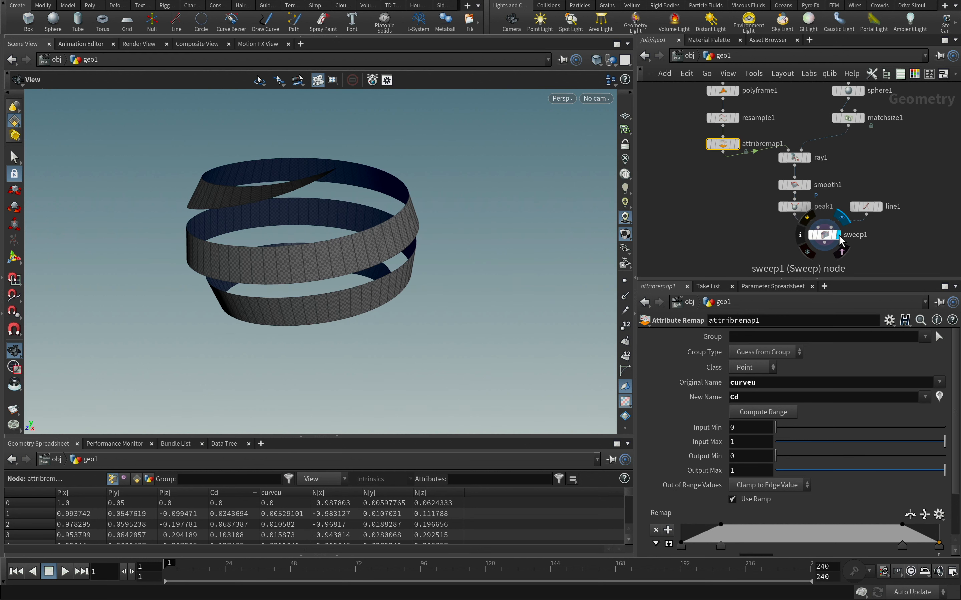
left_click(625, 402)
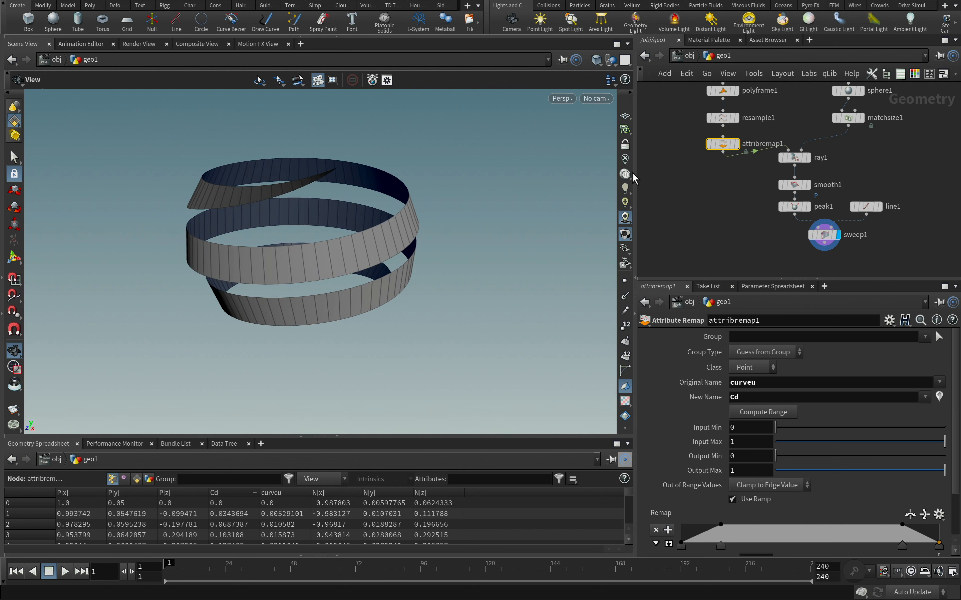
left_click(625, 160)
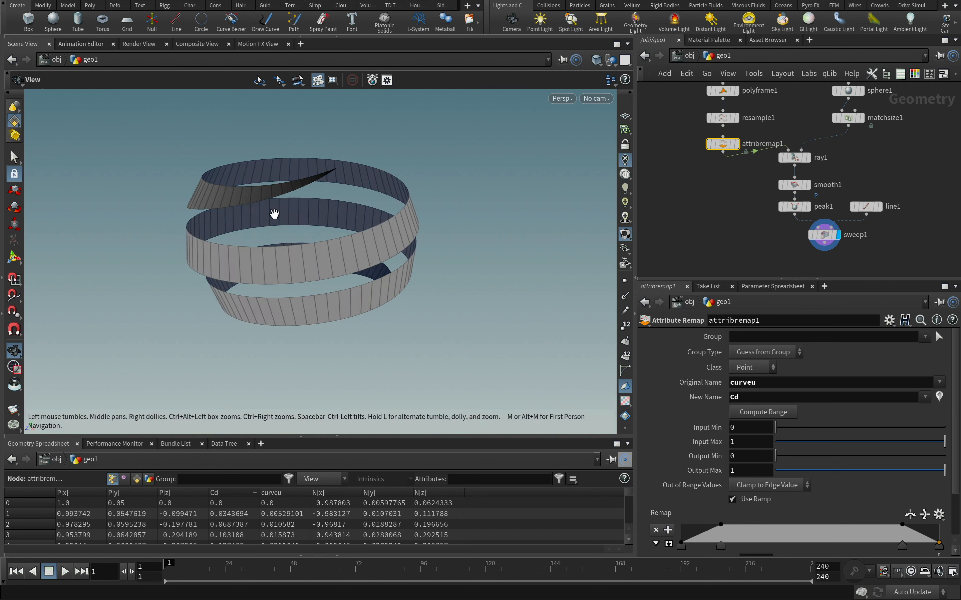
mouse_move(275, 212)
left_mouse_down("alt")
mouse_move(356, 203)
mouse_move(315, 162)
mouse_move(128, 186)
mouse_move(180, 193)
left_mouse_up("alt")
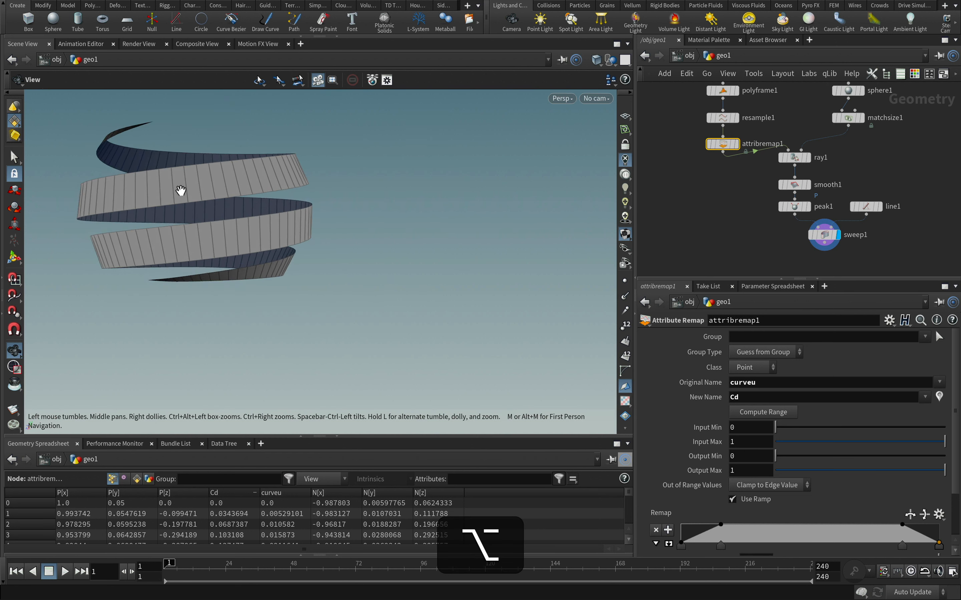
middle_click_drag(181, 193, 307, 258, "alt")
right_click_drag(306, 258, 329, 243, "alt")
Switch the viewport background color scheme back to Dark in the display options
scroll(630, 401, "down", 3)
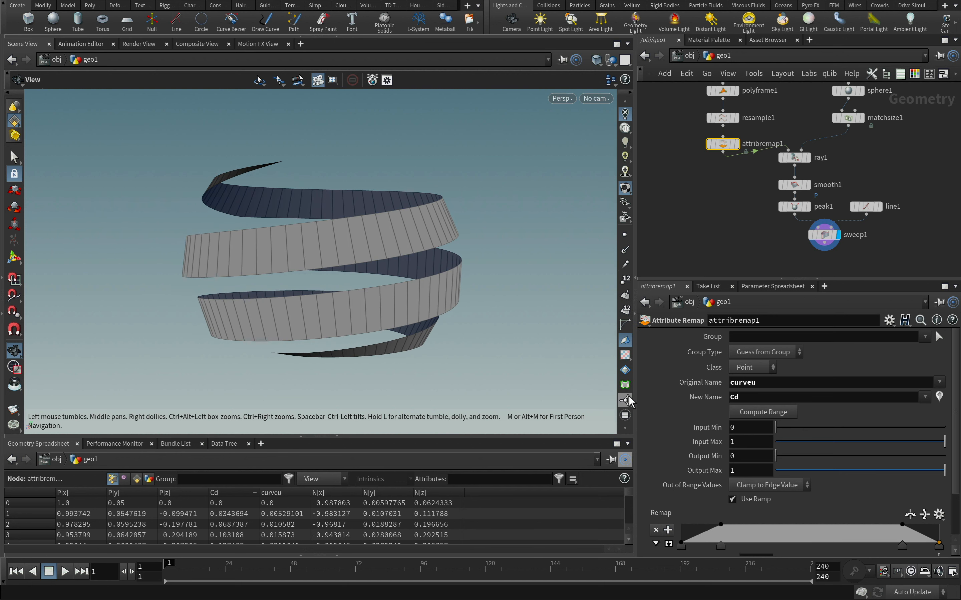
left_click(625, 401)
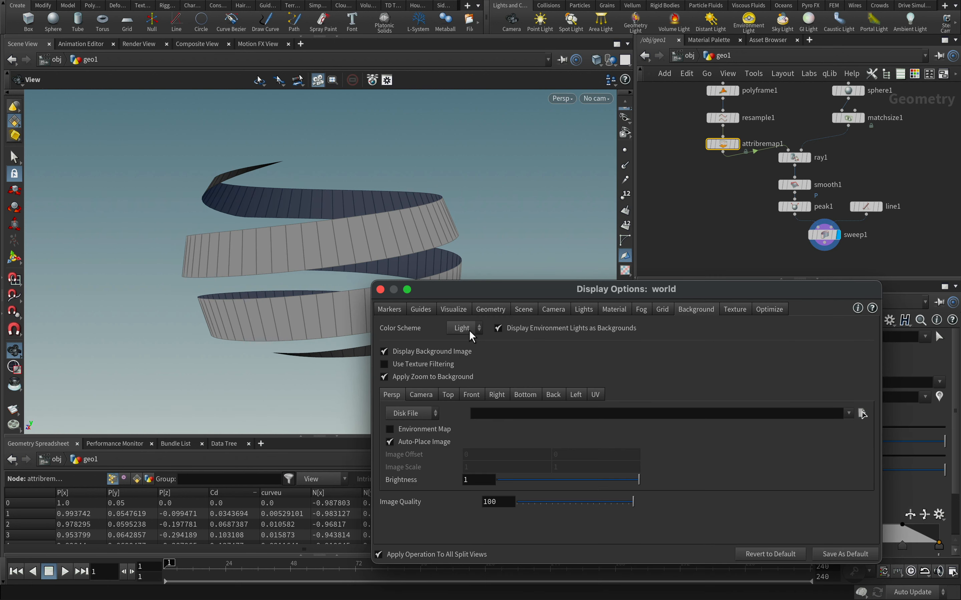
left_click(470, 330)
left_click(469, 348)
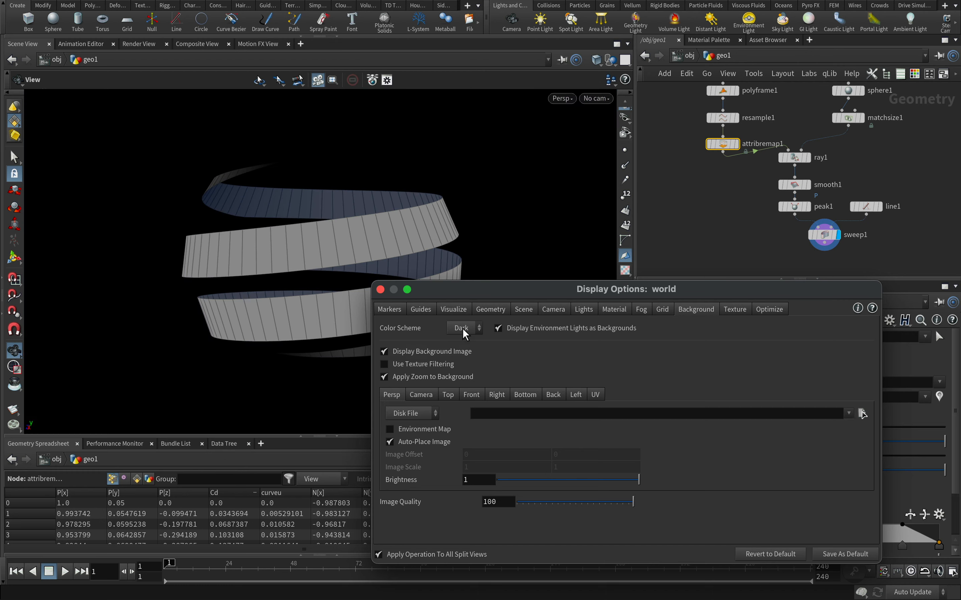
left_click(380, 290)
Move the Ray, Smooth, Peak, Line and Sweep nodes together farther below the Attribute Remap node
left_click_drag(314, 267, 377, 269, "alt")
left_click(886, 167)
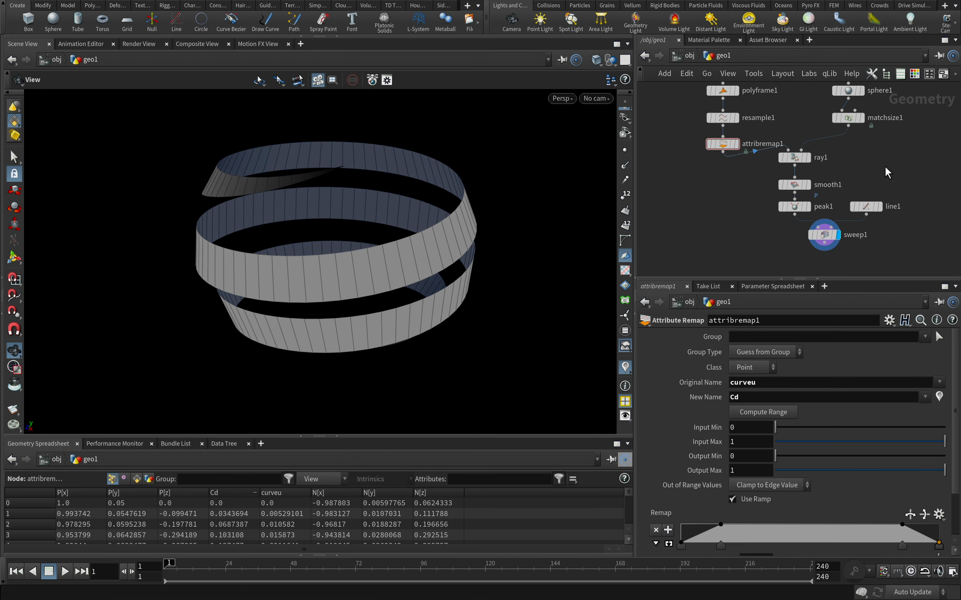
middle_click_drag(875, 171, 846, 177)
left_click_drag(882, 160, 747, 252)
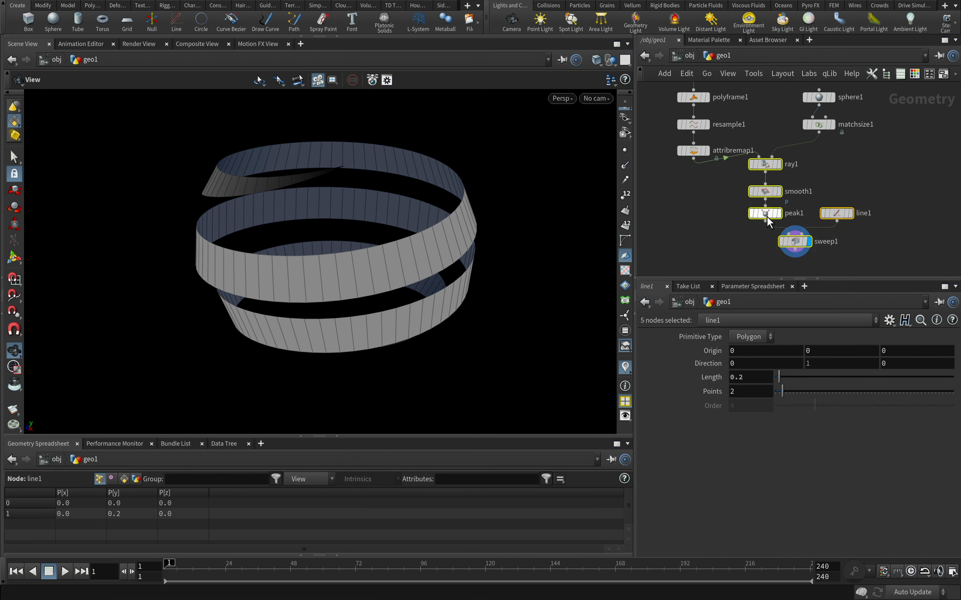
middle_click_drag(832, 189, 817, 167)
left_click_drag(754, 142, 751, 161)
Duplicate the Line and Sweep nodes beside the originals as a second branch from the Peak node, and display the copy
middle_click_drag(869, 161, 838, 134)
middle_click_drag(842, 220, 788, 192)
left_click(802, 137)
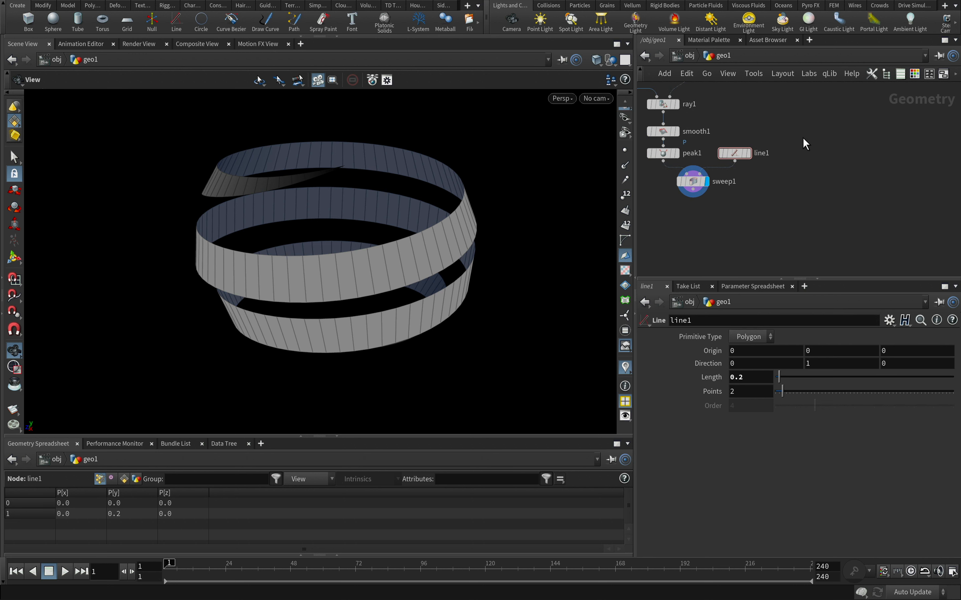
left_click_drag(720, 196, 810, 189)
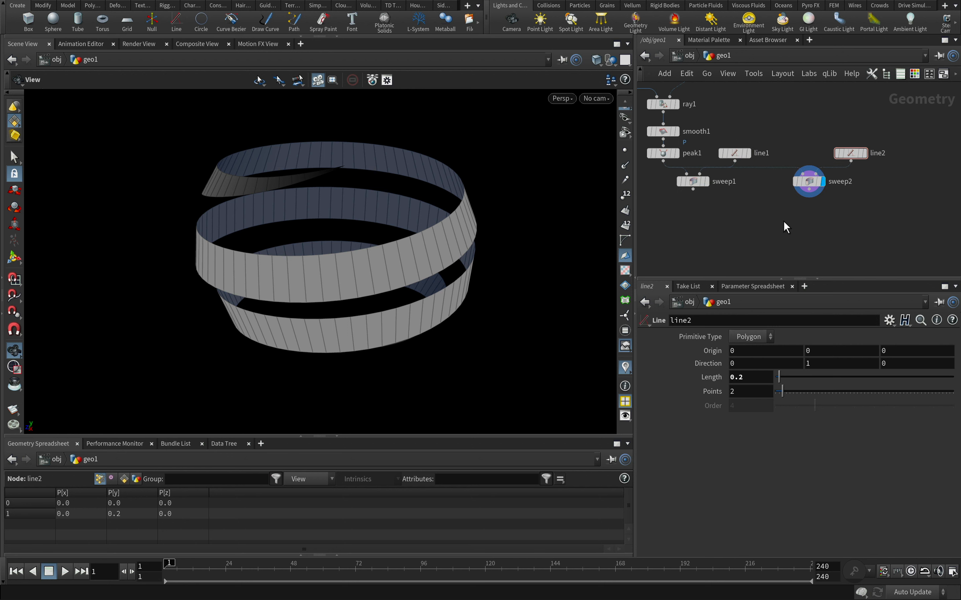
Set the Roll of the duplicated Sweep to -90
left_click(814, 187)
scroll(948, 482, "down", 5)
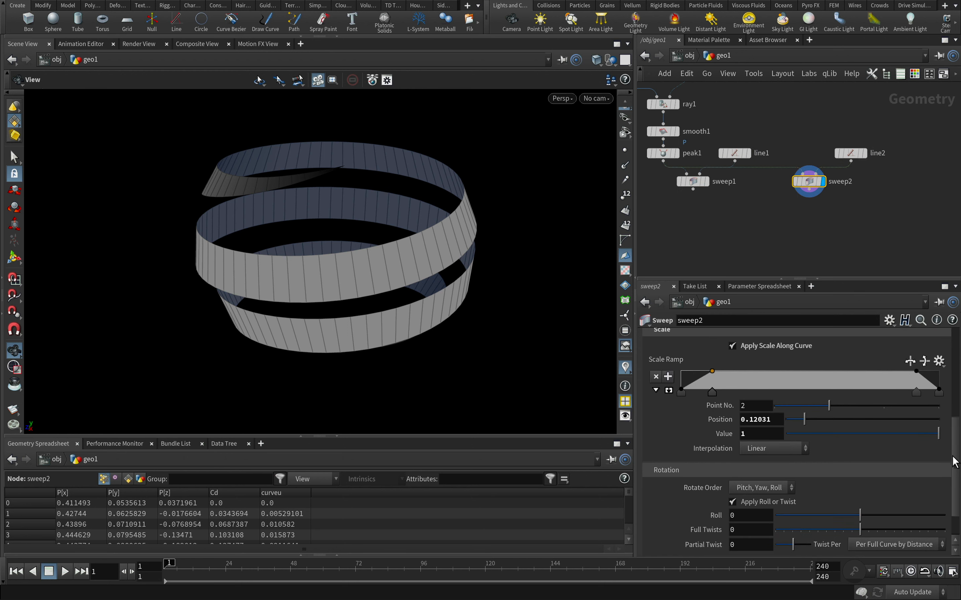
left_click_drag(860, 475, 812, 481)
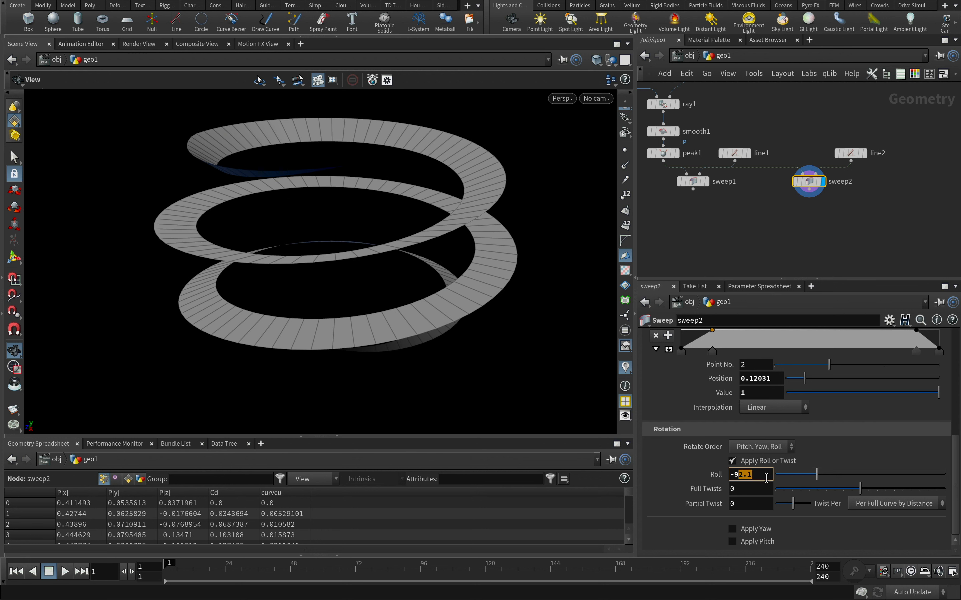
type("0")
key("Return")
left_click_drag(554, 343, 470, 298, "alt")
Set the duplicated Line's length to 0.8 and view the widened ribbon
left_click(861, 157)
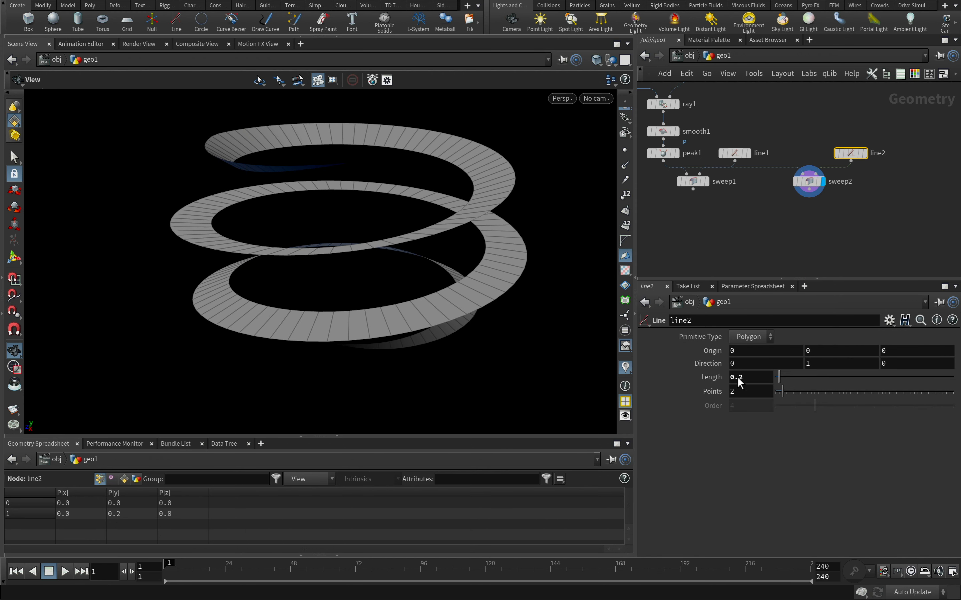
type("8")
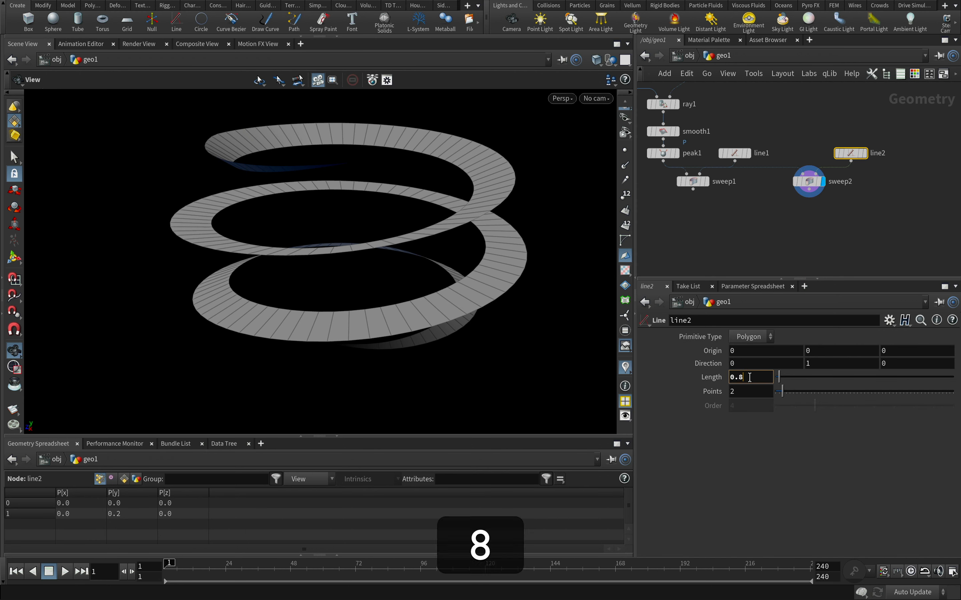
key("Return")
right_click_drag(530, 228, 536, 264, "alt")
middle_click_drag(536, 264, 389, 306, "alt")
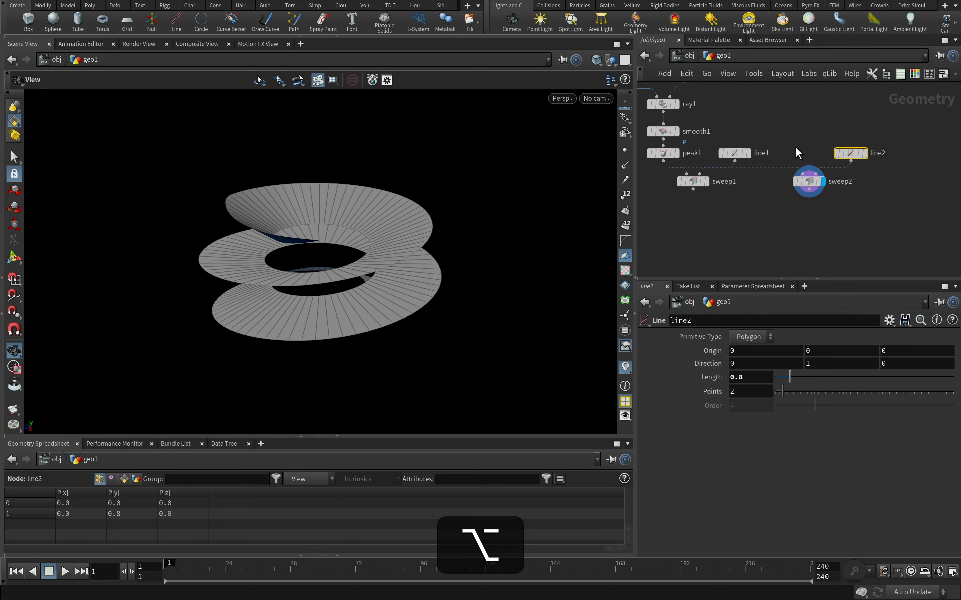
Turn on the template display of the sphere's Match Size node to compare the sphere with the flat ribbon
scroll(795, 147, "down", 5)
middle_click_drag(796, 147, 798, 217)
scroll(773, 171, "up", 5)
left_click(747, 177)
right_click_drag(320, 279, 322, 274, "alt")
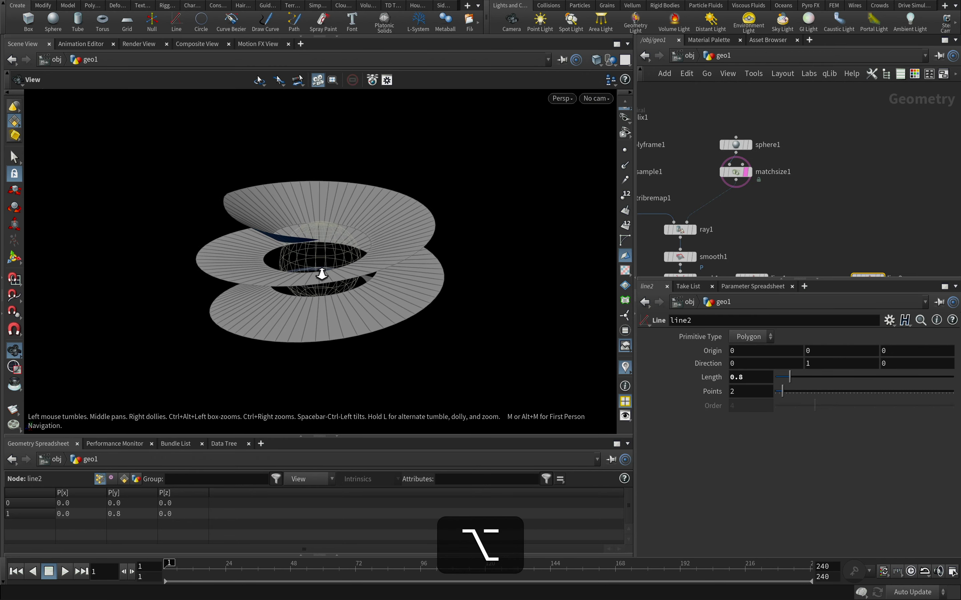
left_click_drag(322, 274, 356, 271, "alt")
Add a Circle node to the network beside the sphere nodes and display it
key("Tab")
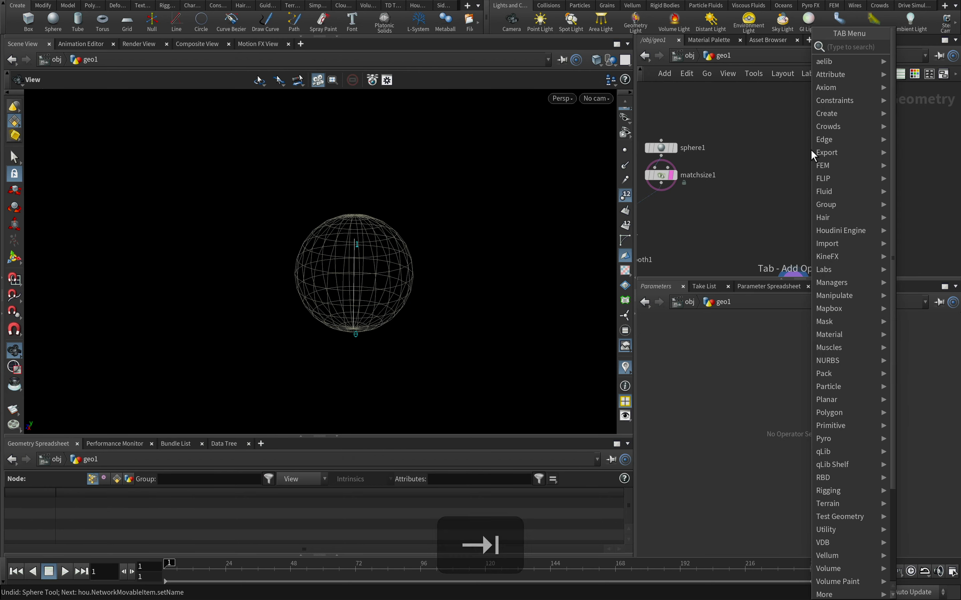
type("circ")
key("Return")
left_click(811, 149)
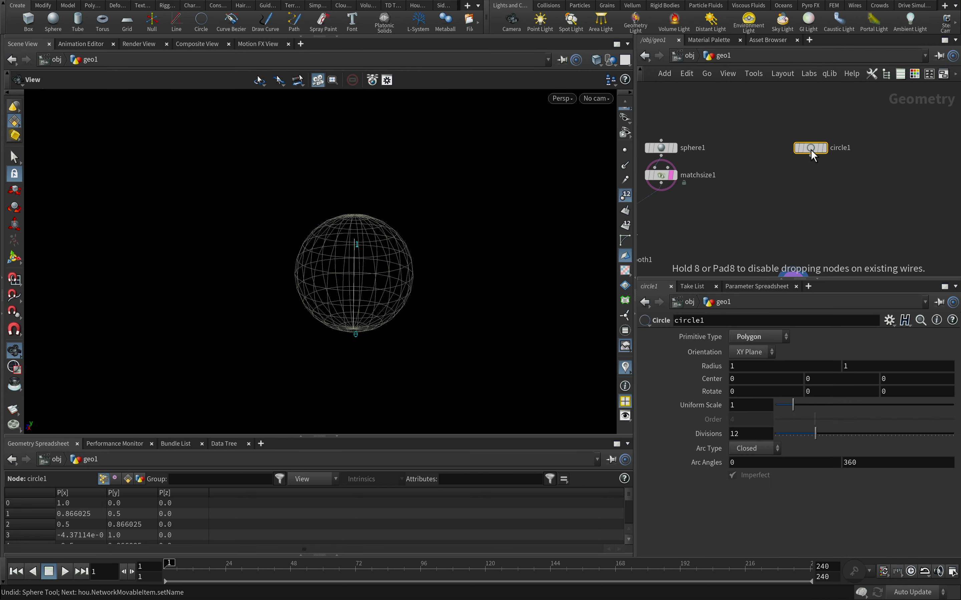
left_click(825, 150)
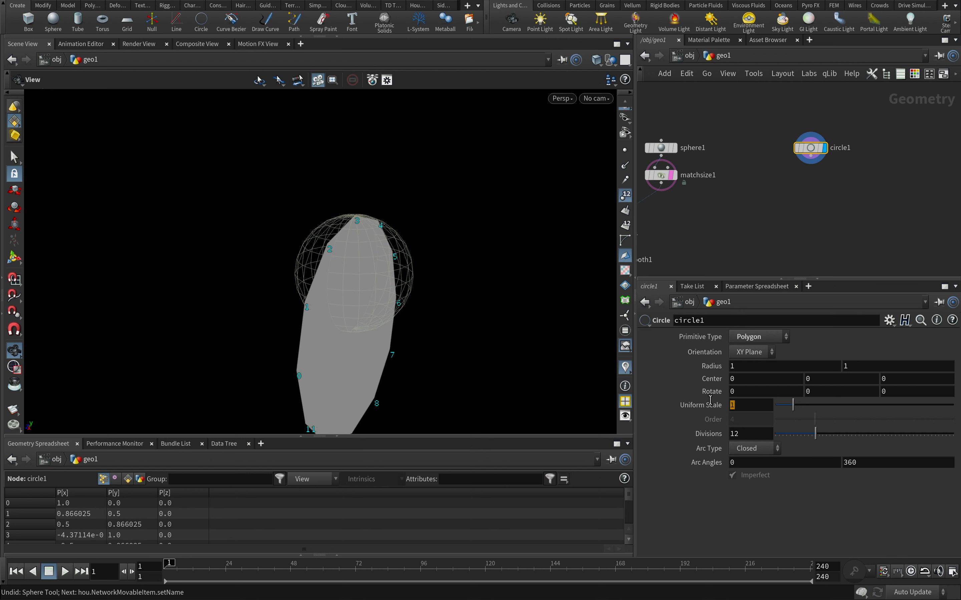
Set the circle's Uniform Scale to 0.7
type("0.7")
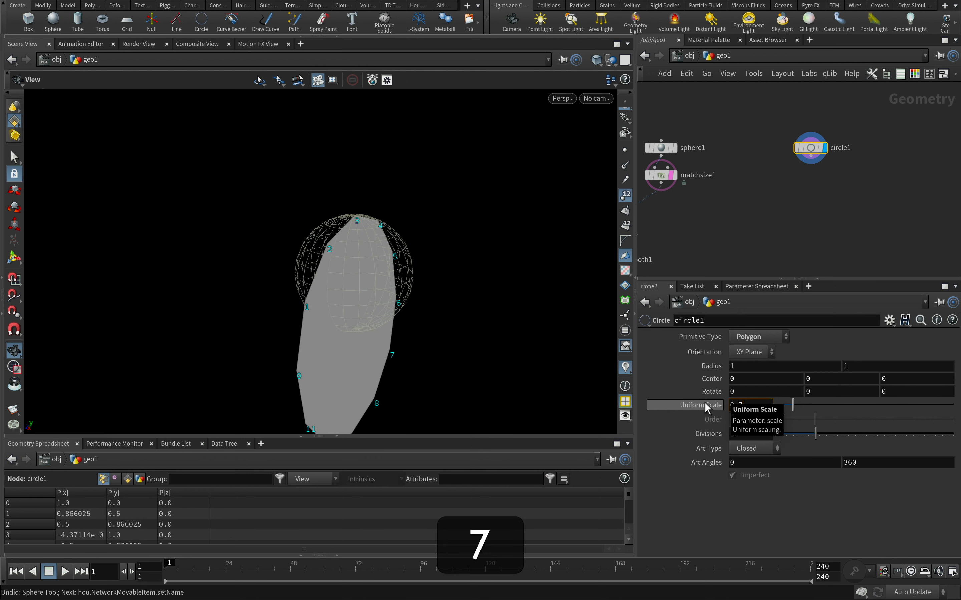
key("Return")
Begin a centroid( expression in the Y component of the circle's Center
type("ce")
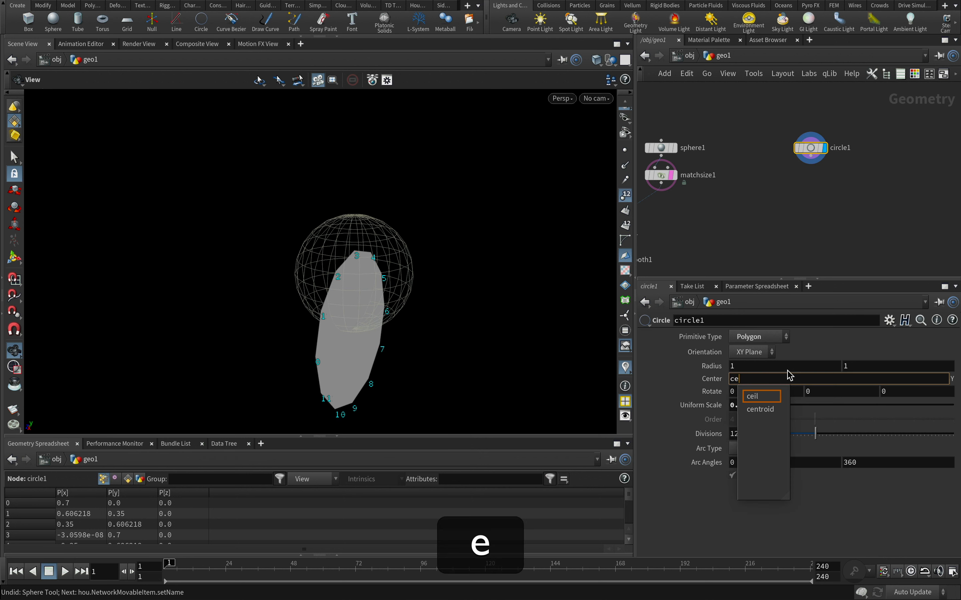
left_click(763, 406)
type("(")
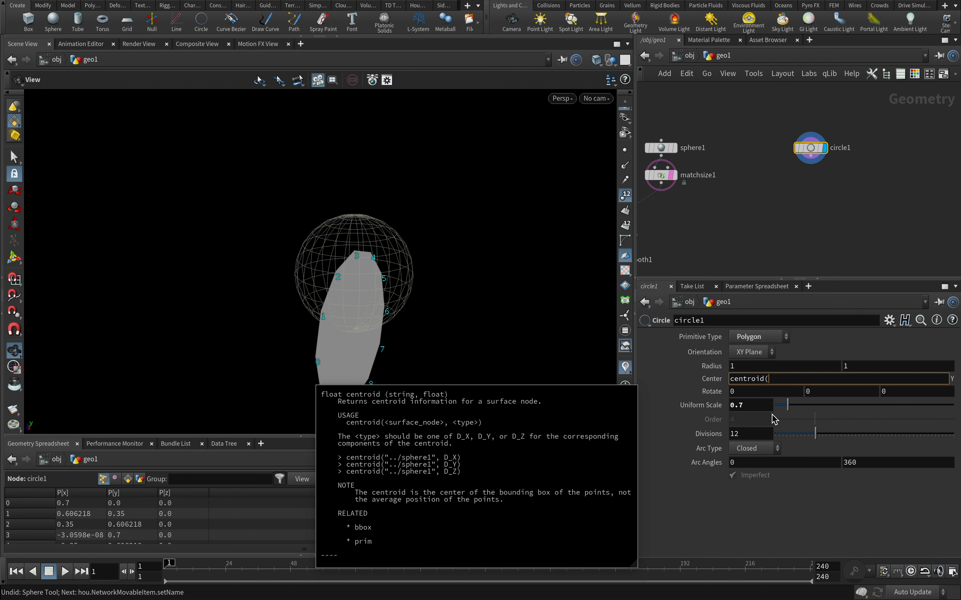
left_click(787, 220)
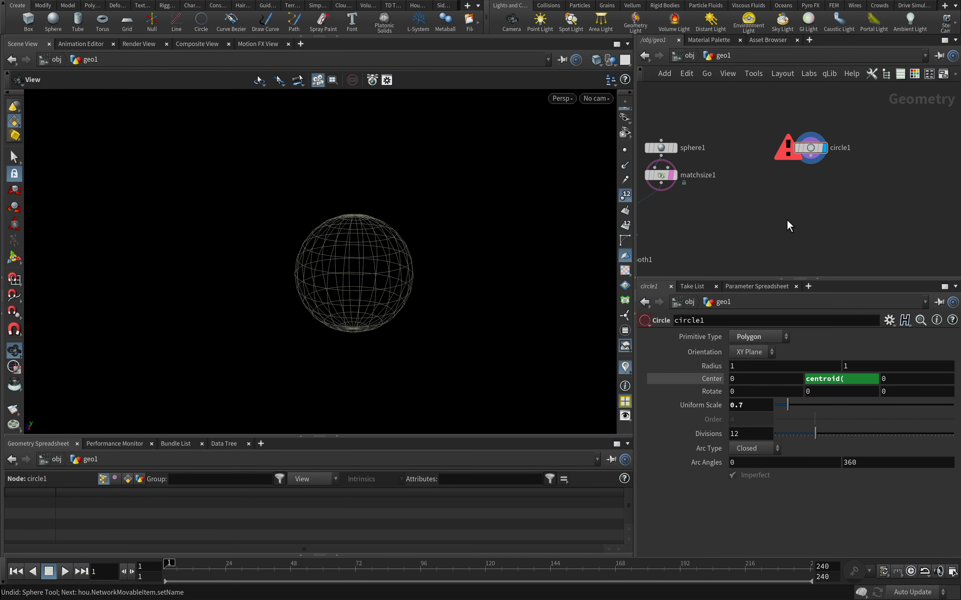
Rename the Sphere node to sphere_ref and its Match Size node to match_ref
left_click(695, 149)
key("BackSpace")
type("_")
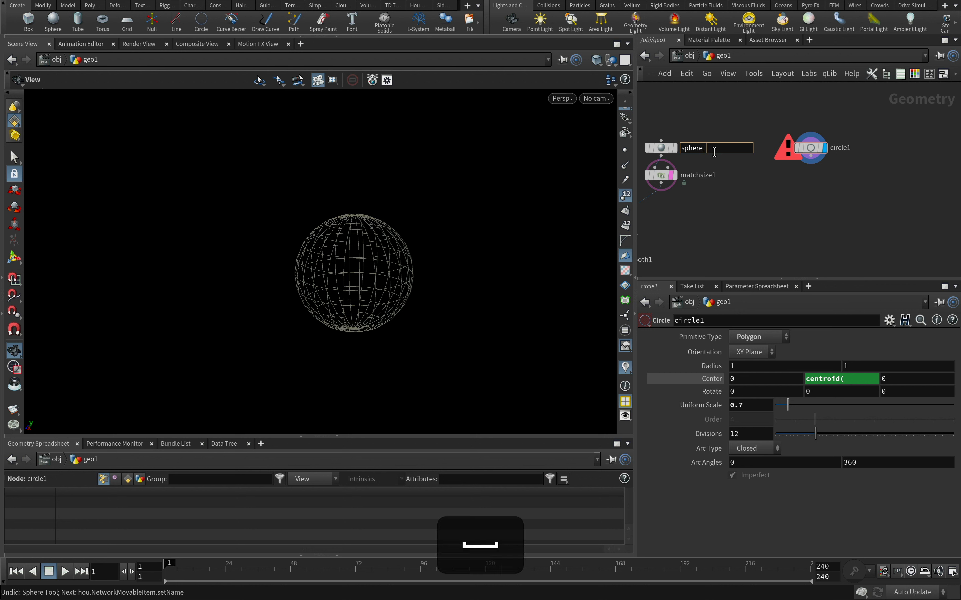
type("ref")
key("Return")
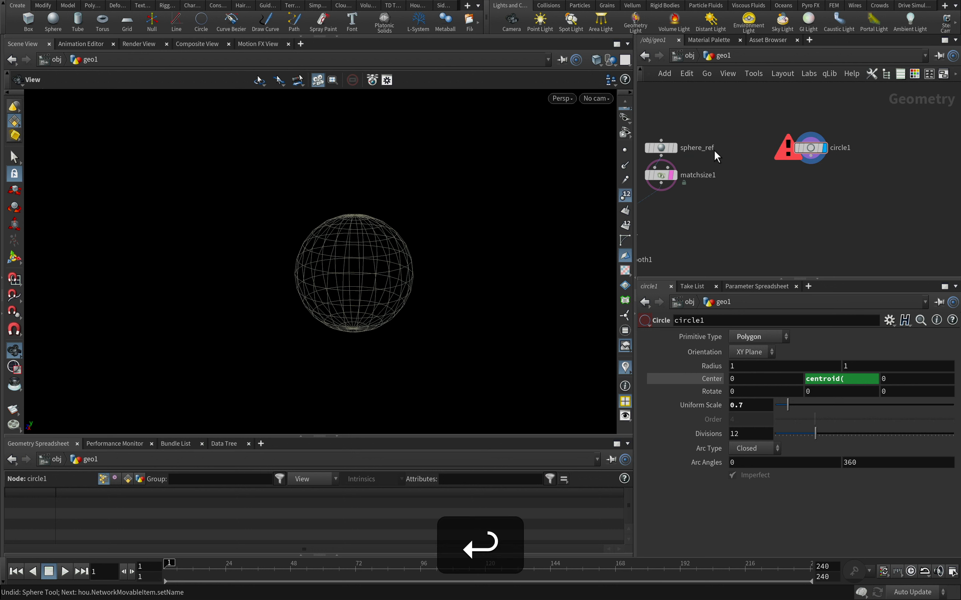
left_click(703, 175)
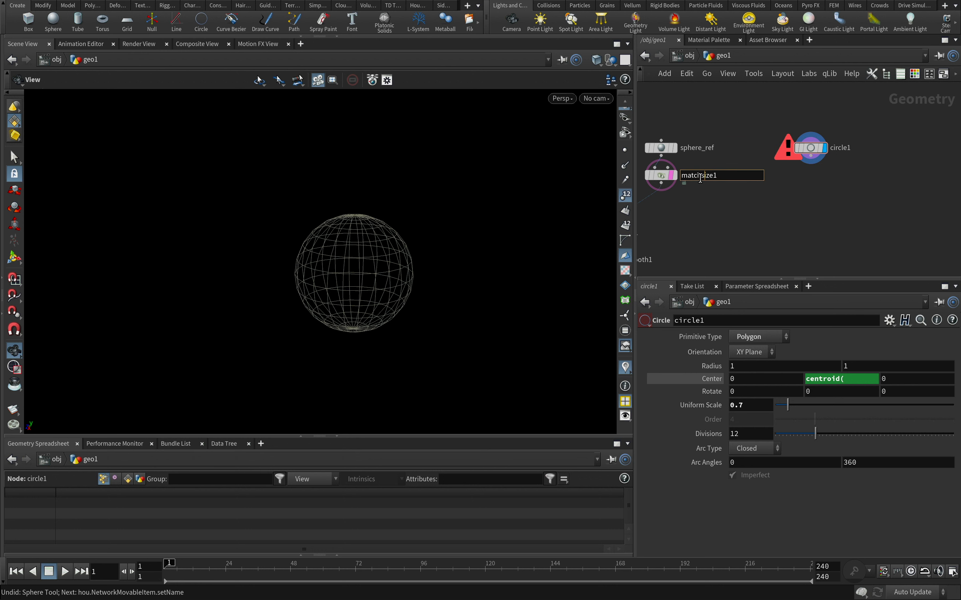
type("_ref")
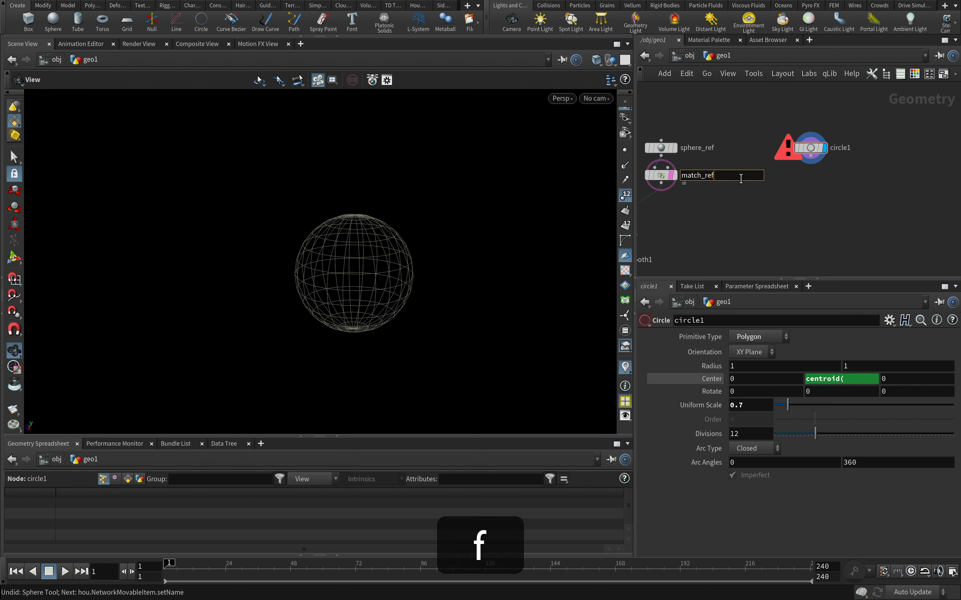
key("Return")
Complete the circle's Center Y expression as centroid("../match_ref/", D_Y) and view the circle against the sphere
left_click(810, 147)
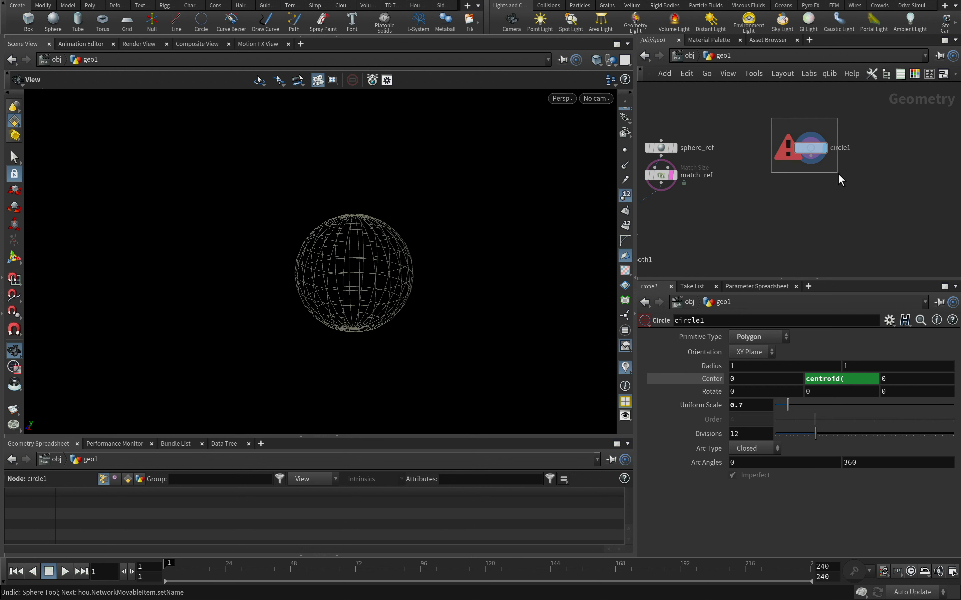
left_click(841, 379)
type("\"..")
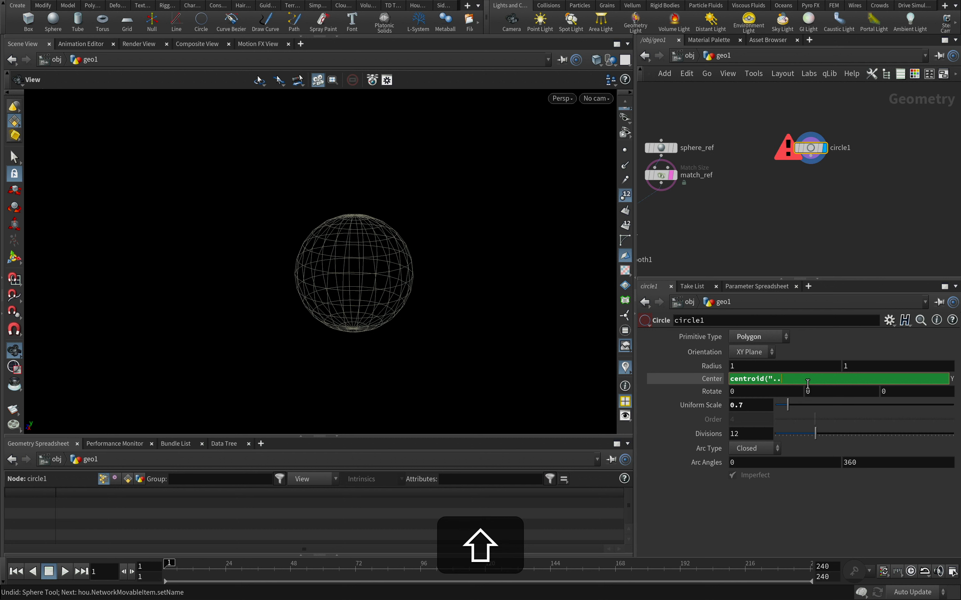
type("/mat")
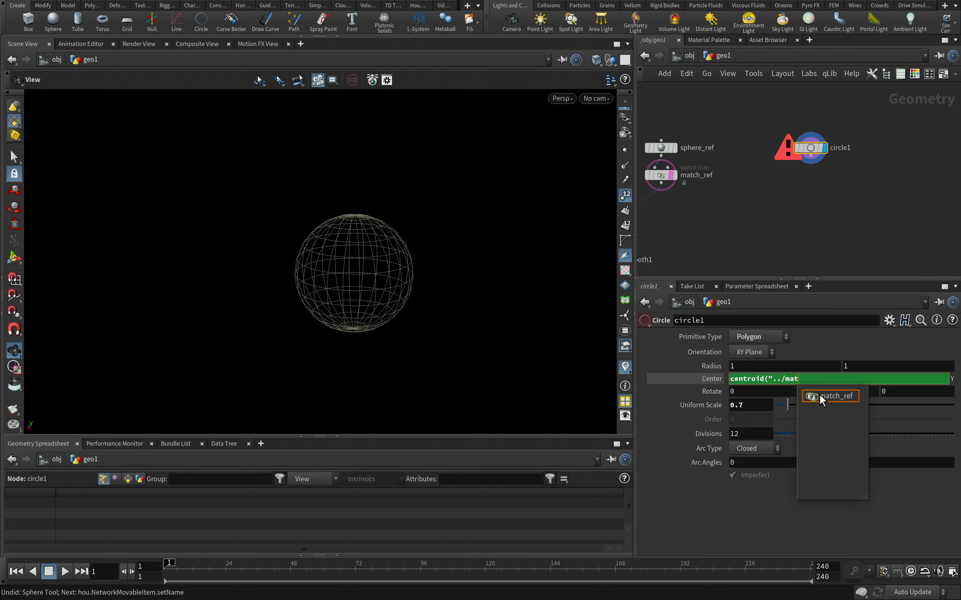
left_click(820, 395)
type("\", ")
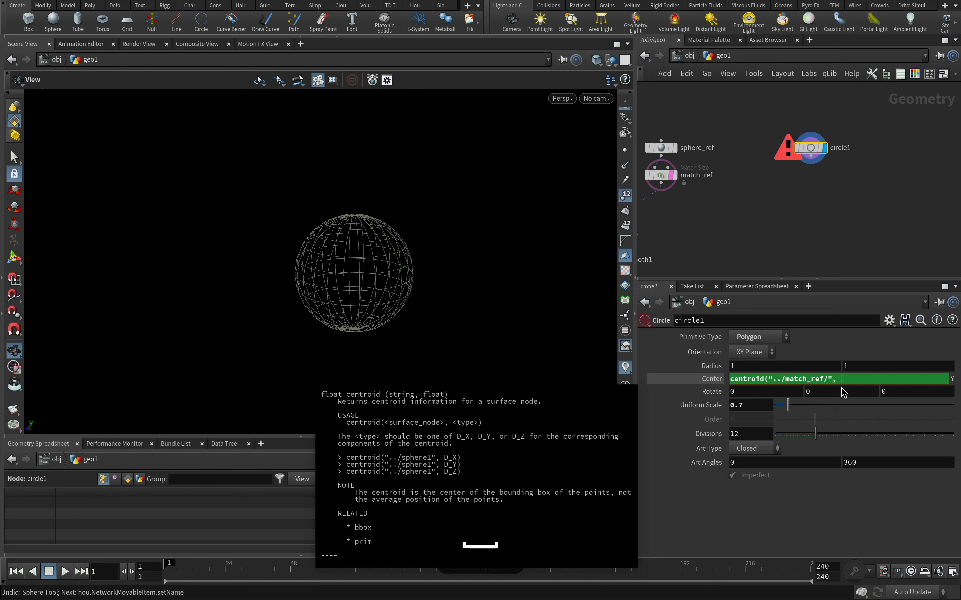
type("D_Y")
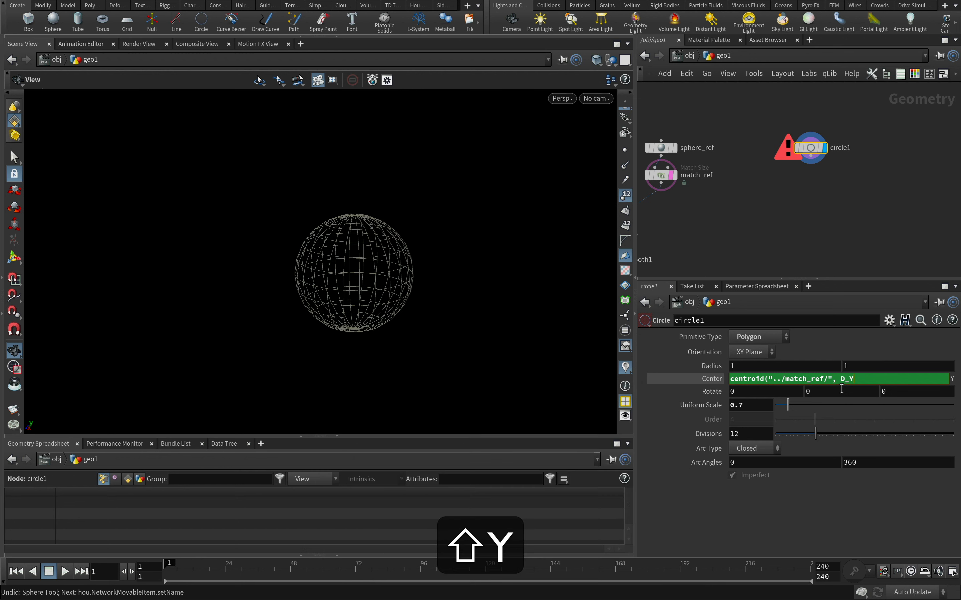
type(")")
key("Return")
left_click_drag(417, 264, 270, 270, "alt")
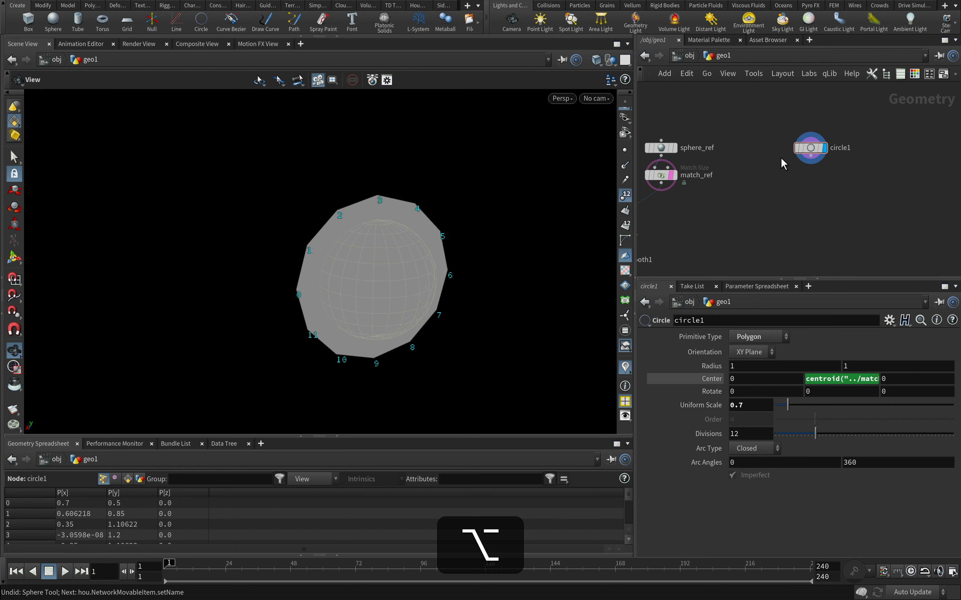
Add a Transform node below the Circle node and display it
left_click_drag(810, 158, 812, 180)
key("Tab")
type("trans")
key("Return")
left_click(792, 194)
left_click(824, 175)
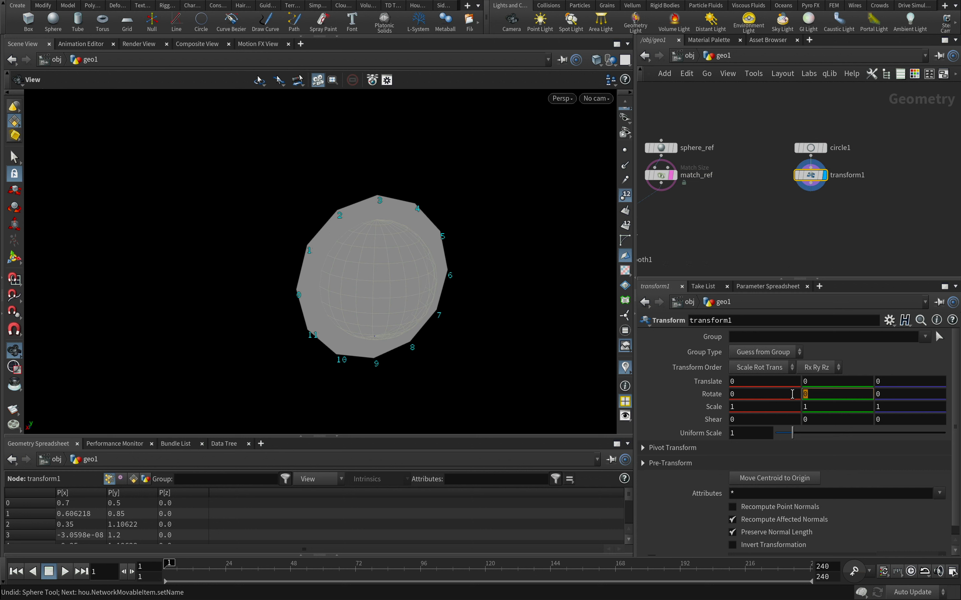
type("@Frame")
left_click_drag(792, 394, 691, 394)
key("super+c")
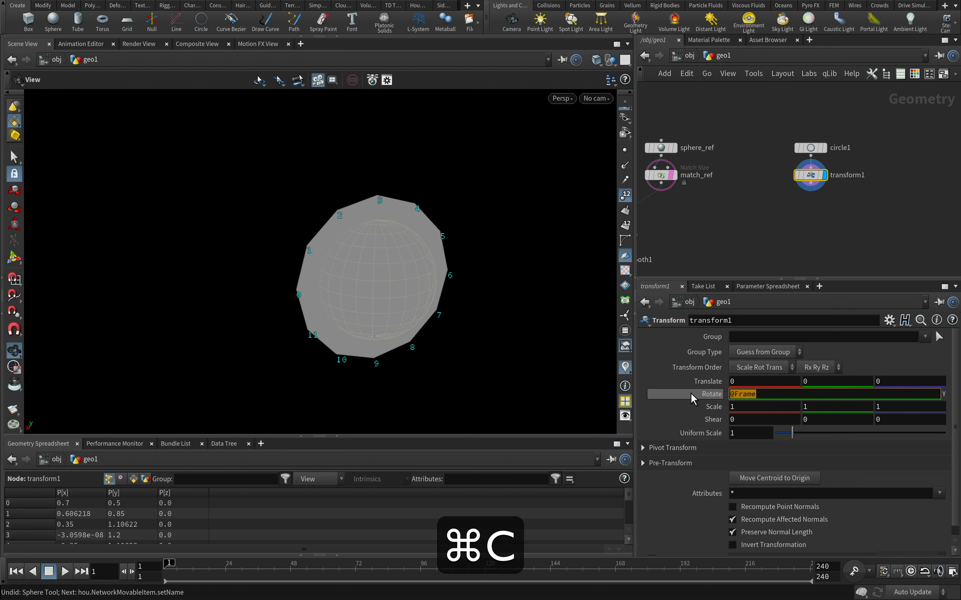
key("Return")
left_click(879, 394)
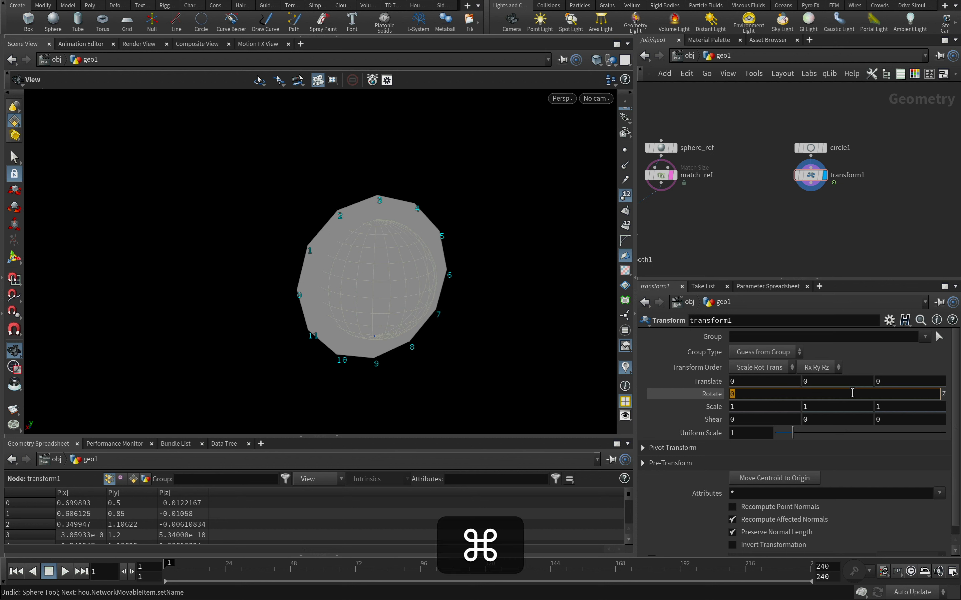
key("super+v")
type("*2")
key("Return")
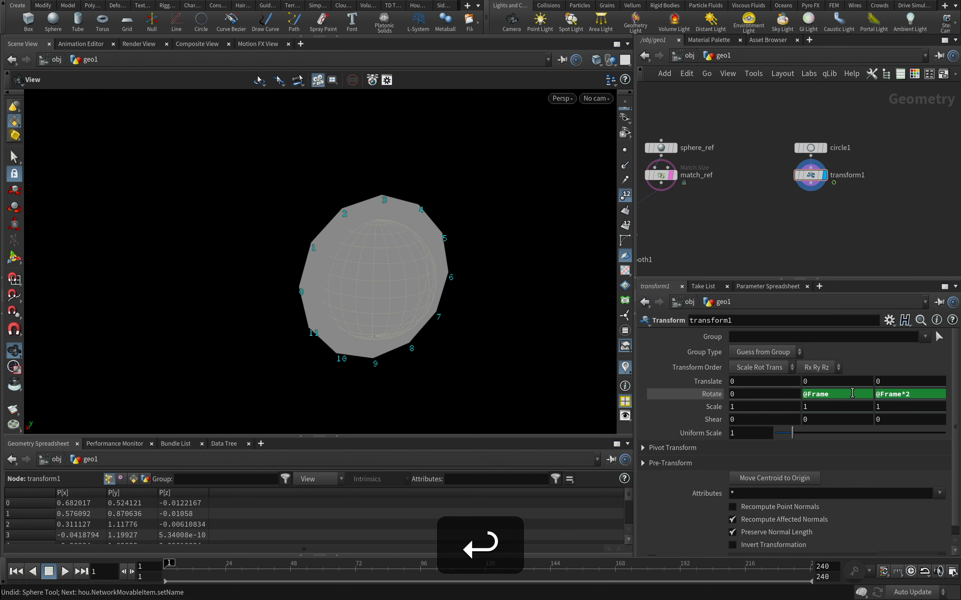
left_click_drag(185, 571, 159, 555)
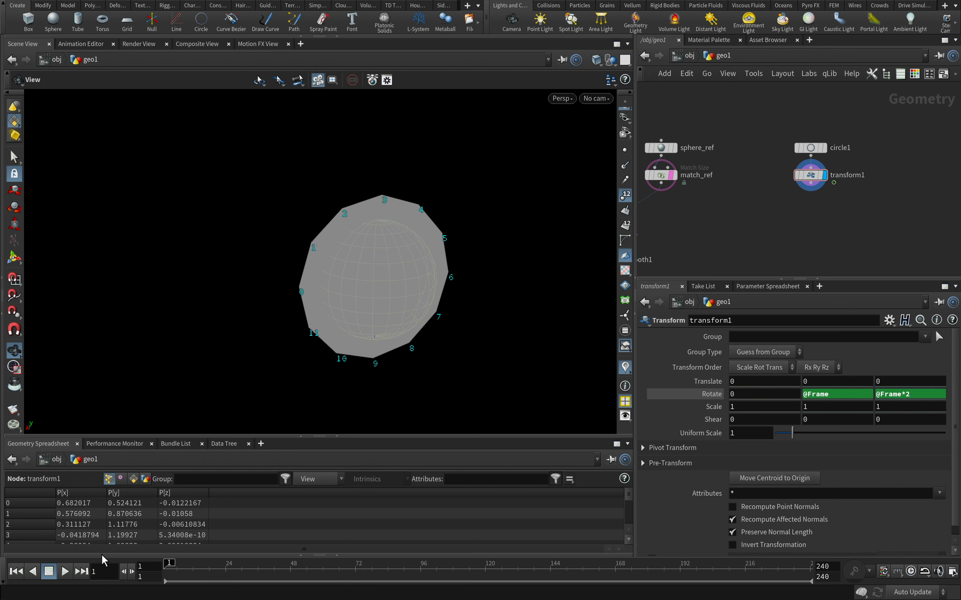
Copy the circle's Center Y centroid expression into the Transform's Pivot Translate Y and scrub the timeline to check the rotation
left_click_drag(833, 154, 830, 158)
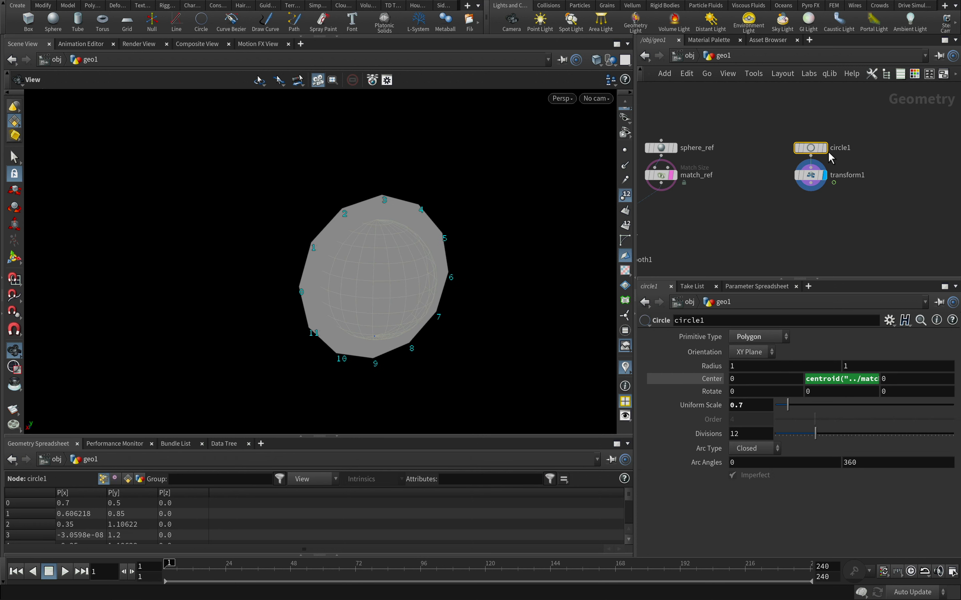
left_click(847, 384)
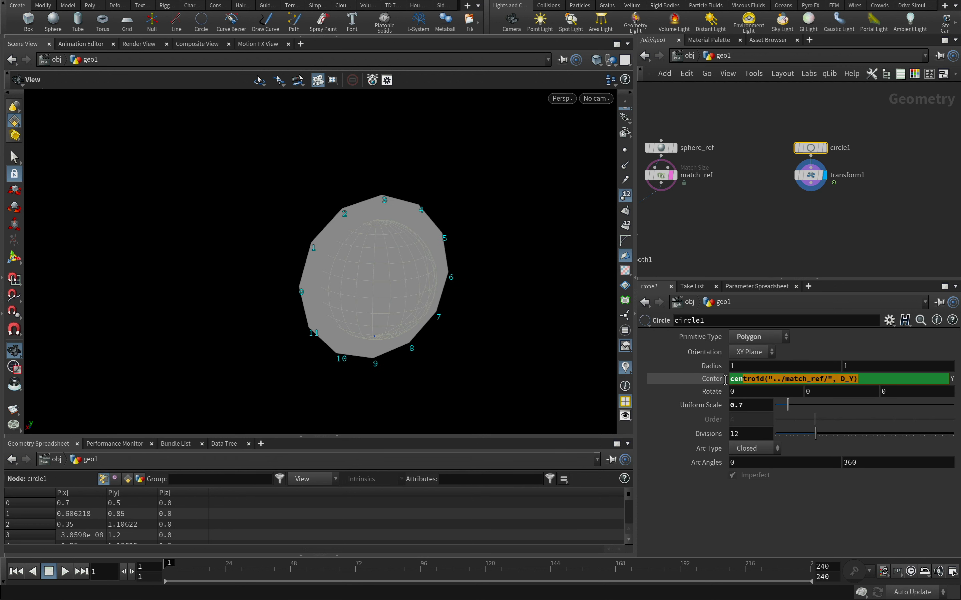
left_click_drag(862, 379, 677, 380)
key("super+c")
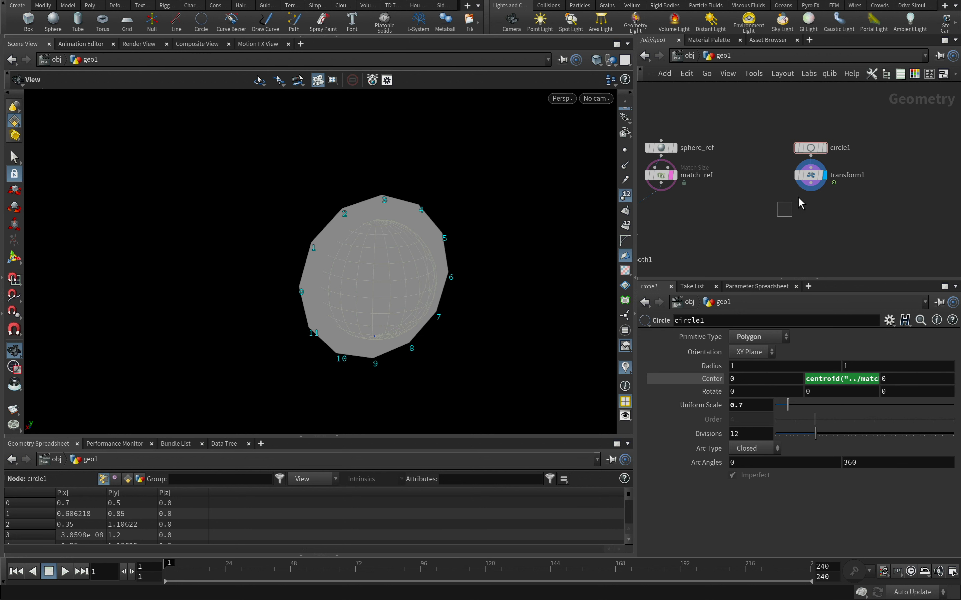
left_click(810, 174)
left_click(643, 449)
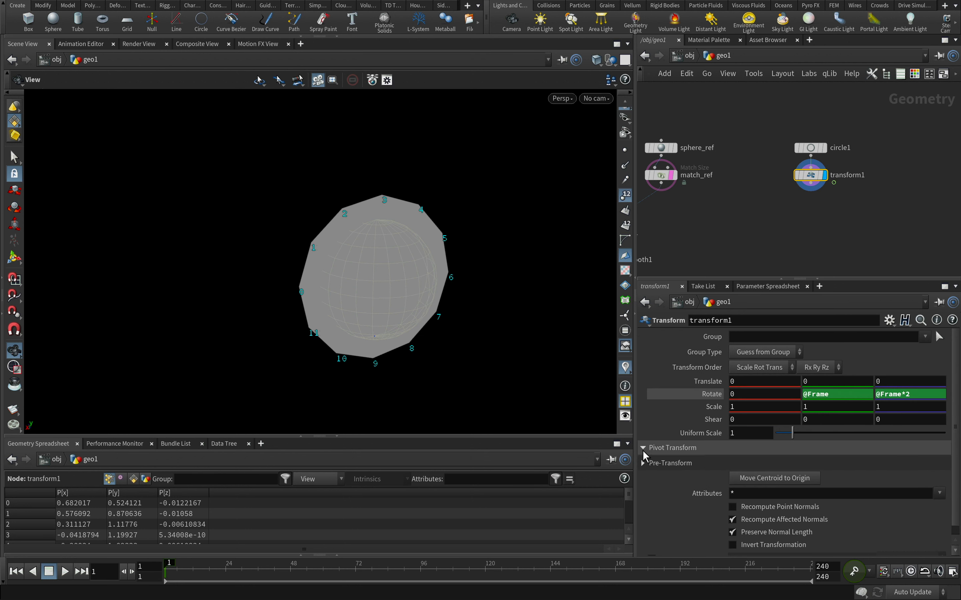
key("super+v")
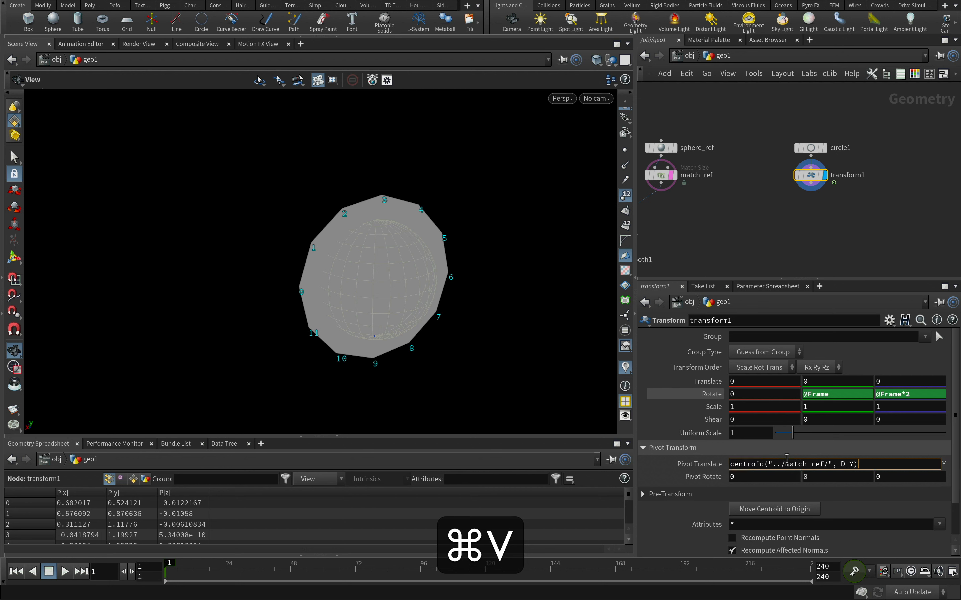
key("Return")
left_click_drag(184, 568, 161, 520)
Add a Blast node below the Transform node and display it
left_click(811, 193)
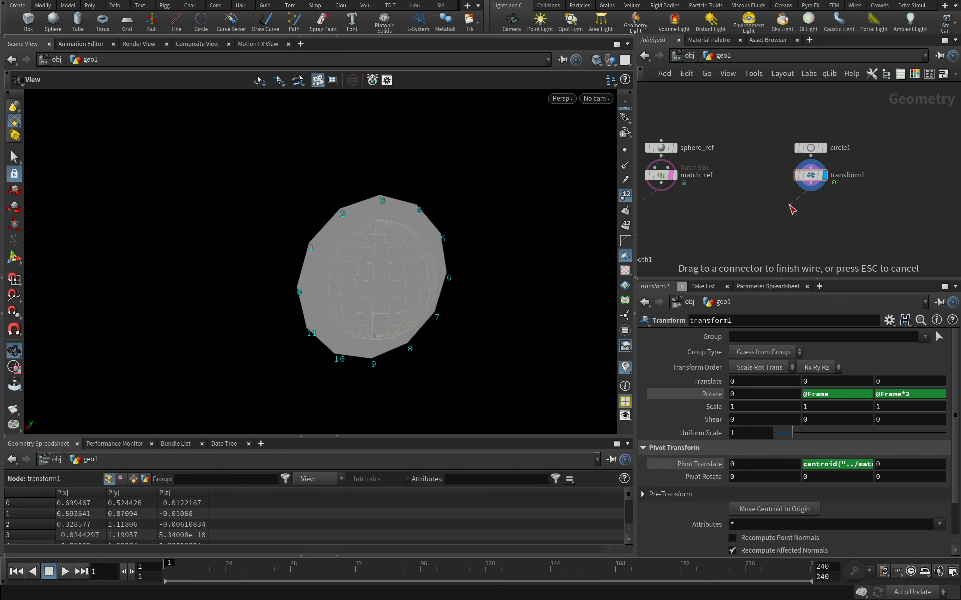
key("Tab")
type("blast")
left_click(893, 27)
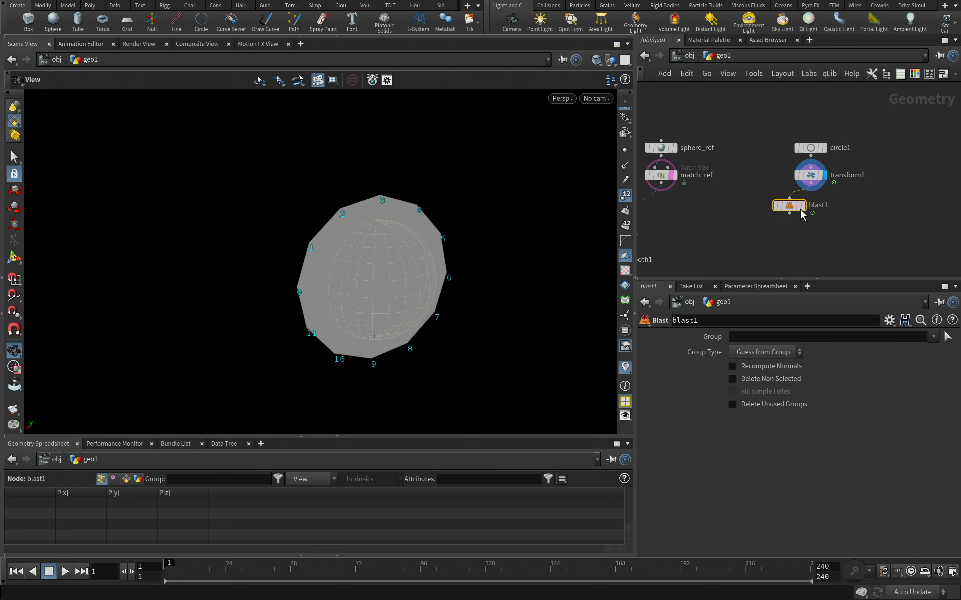
left_click_drag(802, 215, 823, 209)
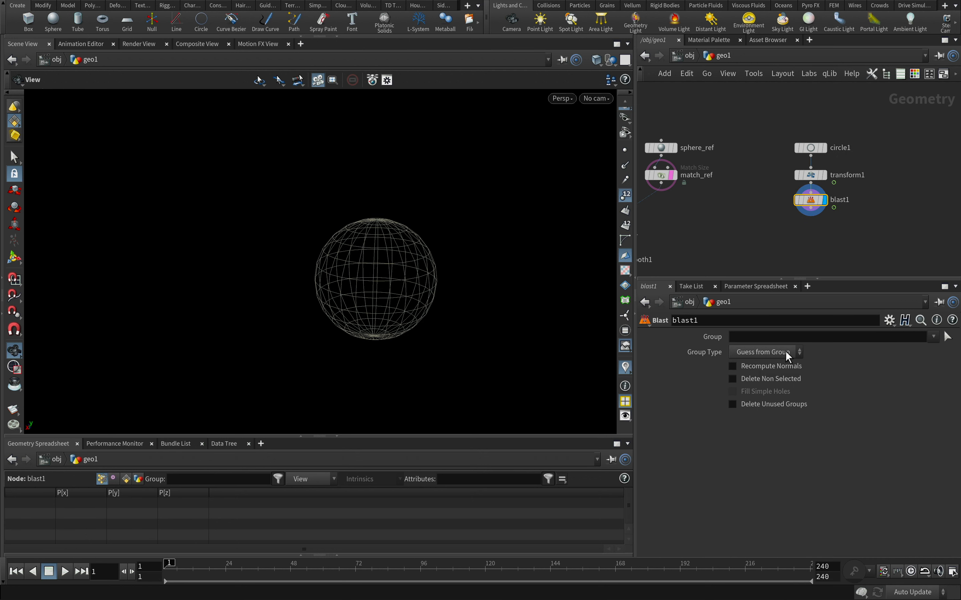
Set the Blast to keep only point 0 using group type Points and Delete Non Selected, and scrub the timeline to check its motion
left_click(788, 354)
left_click(767, 405)
type("0")
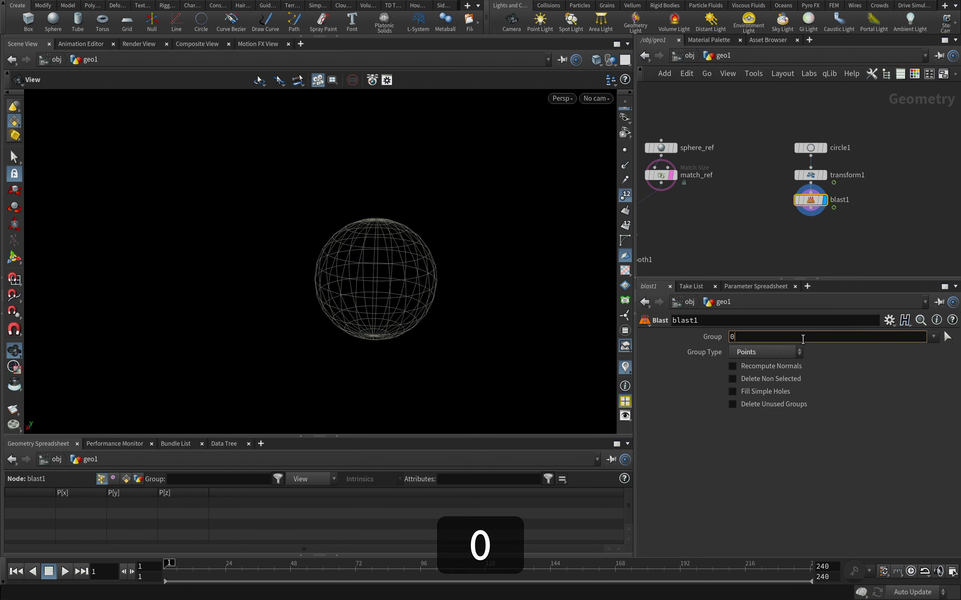
key("Return")
left_click(733, 379)
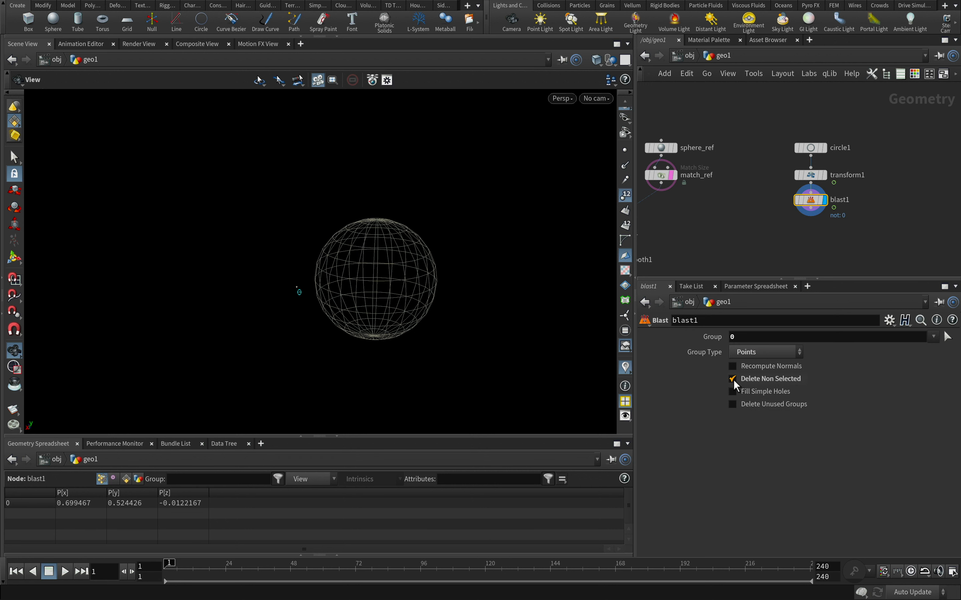
left_click_drag(168, 569, 246, 569)
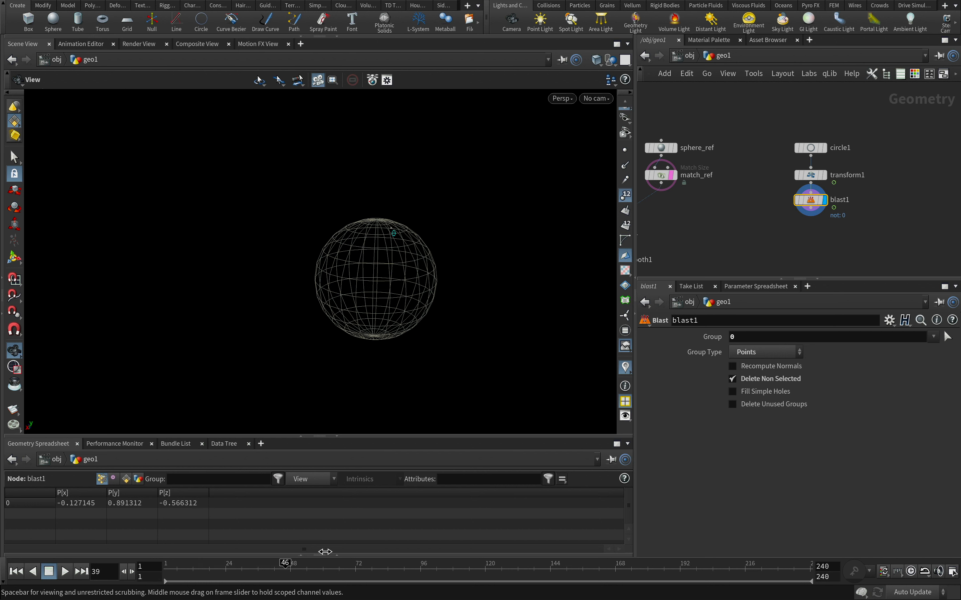
left_click_drag(325, 552, 169, 524)
Add a Trail node below the Blast node and display it
left_click_drag(810, 211, 774, 230)
type("trail")
key("Return")
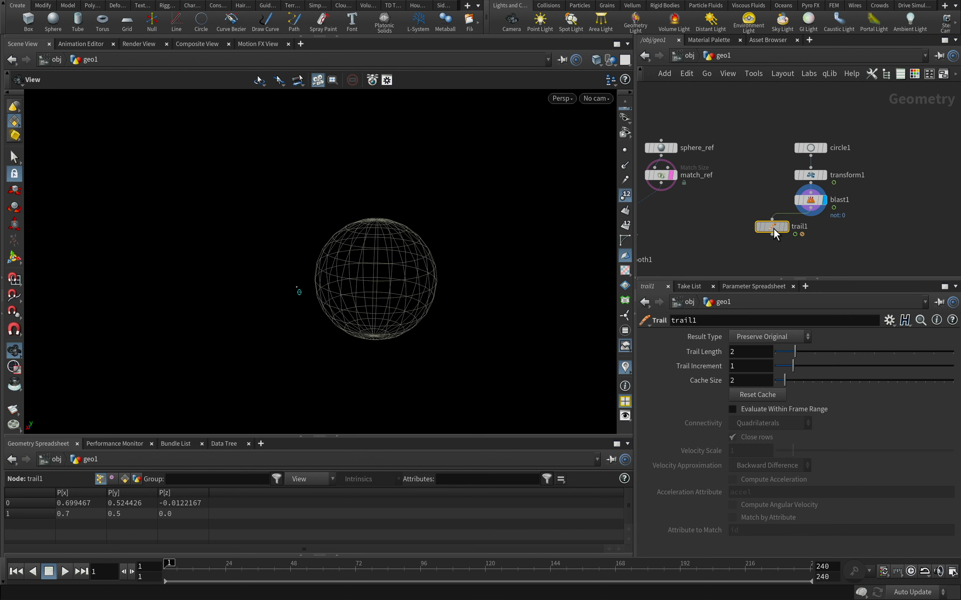
left_click(826, 229)
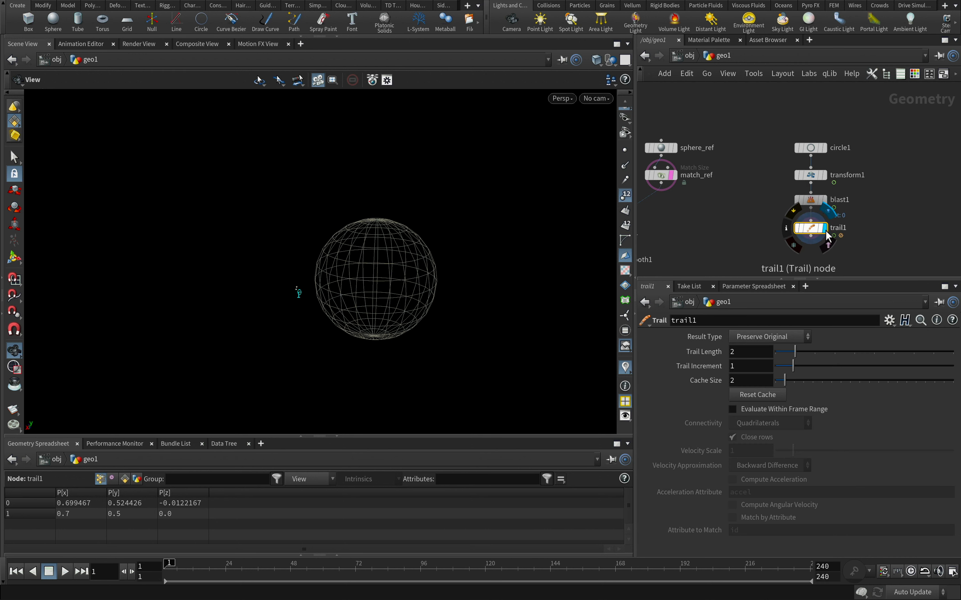
Enable Evaluate Within Frame Range on the Trail, set its Trail Length to 1200, and hide the viewport point numbers
left_click(733, 410)
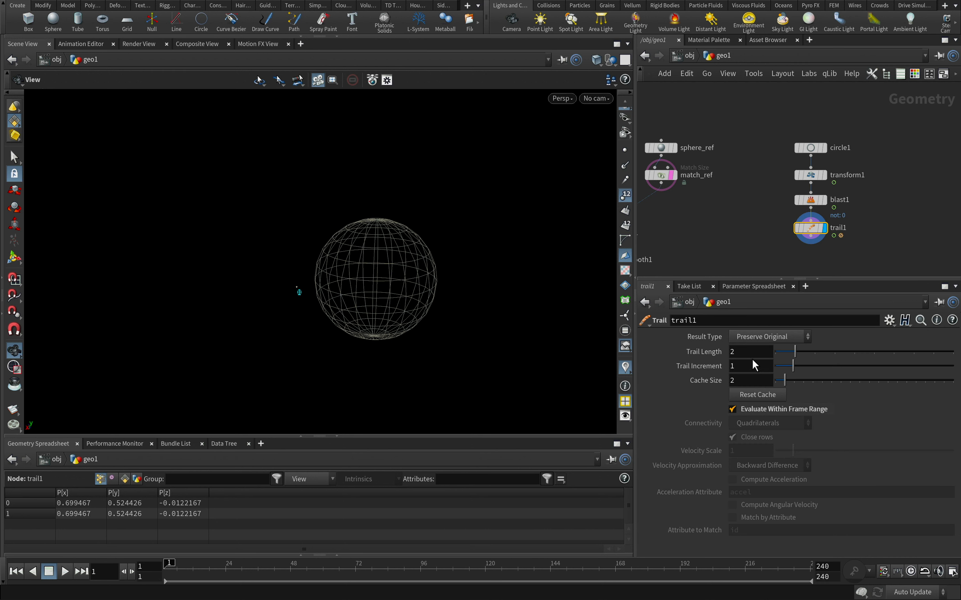
type("1200")
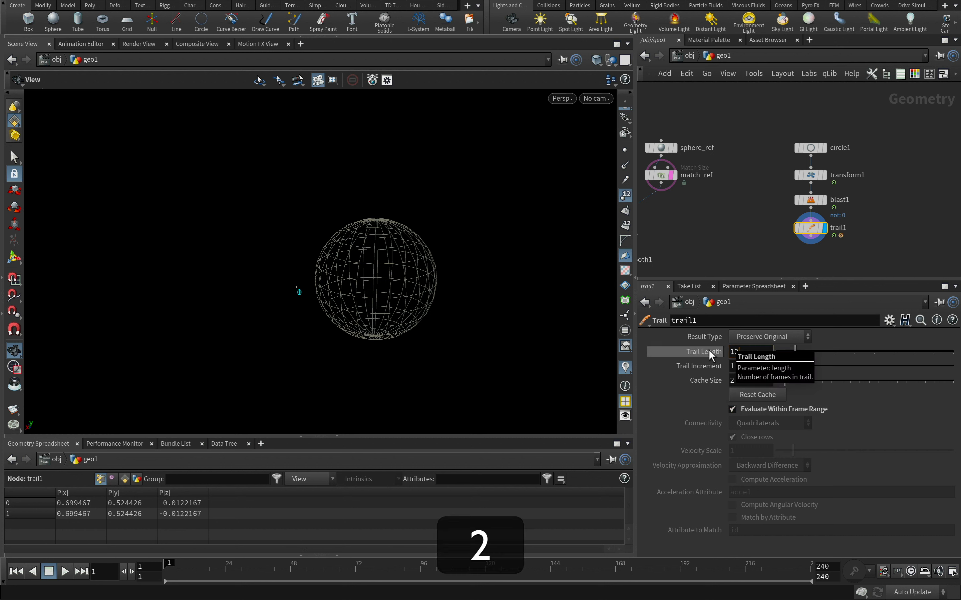
key("Return")
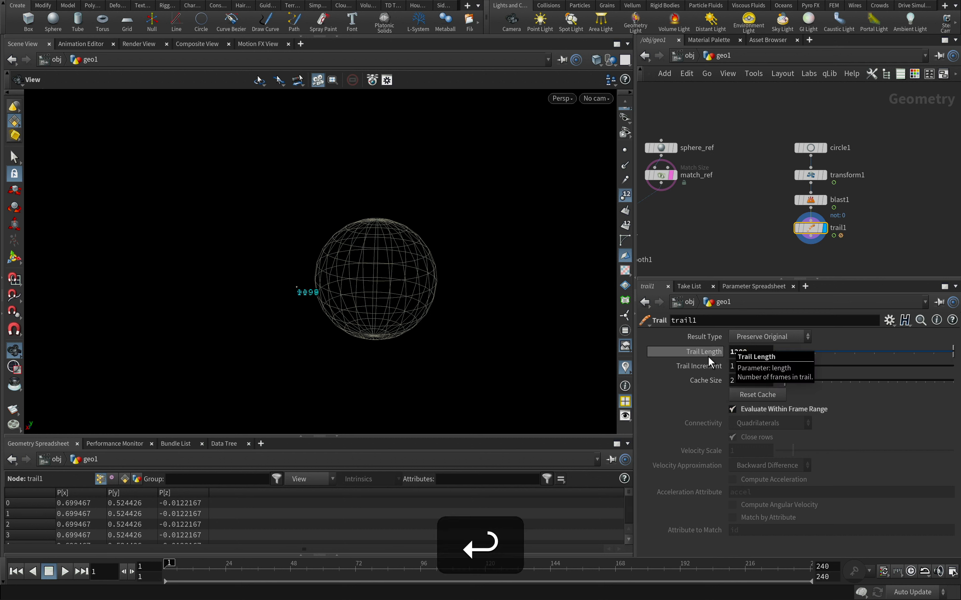
left_click(626, 195)
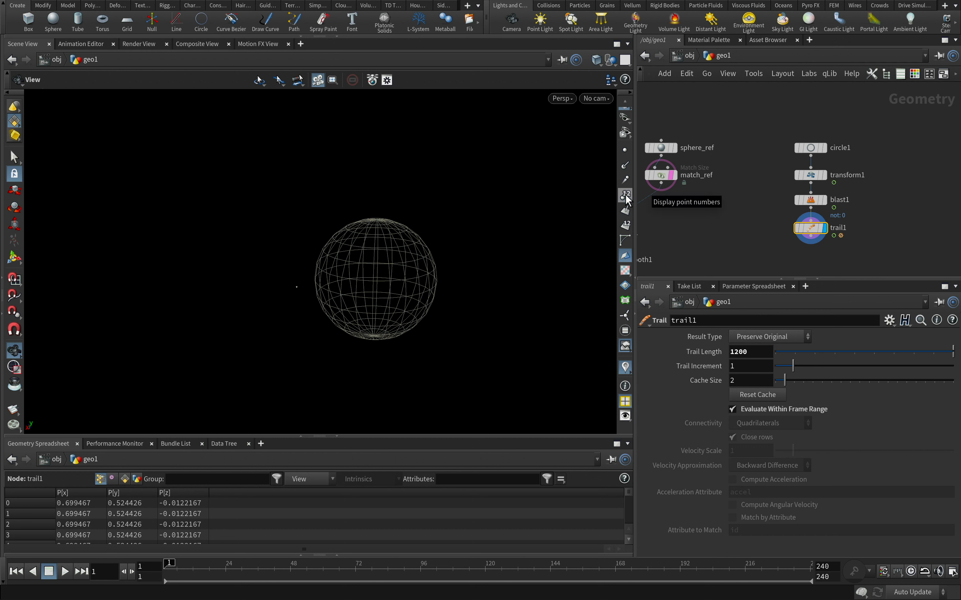
Scrub the timeline forward to check the trail and set the animation's end frame to 361
left_click_drag(170, 565, 776, 585)
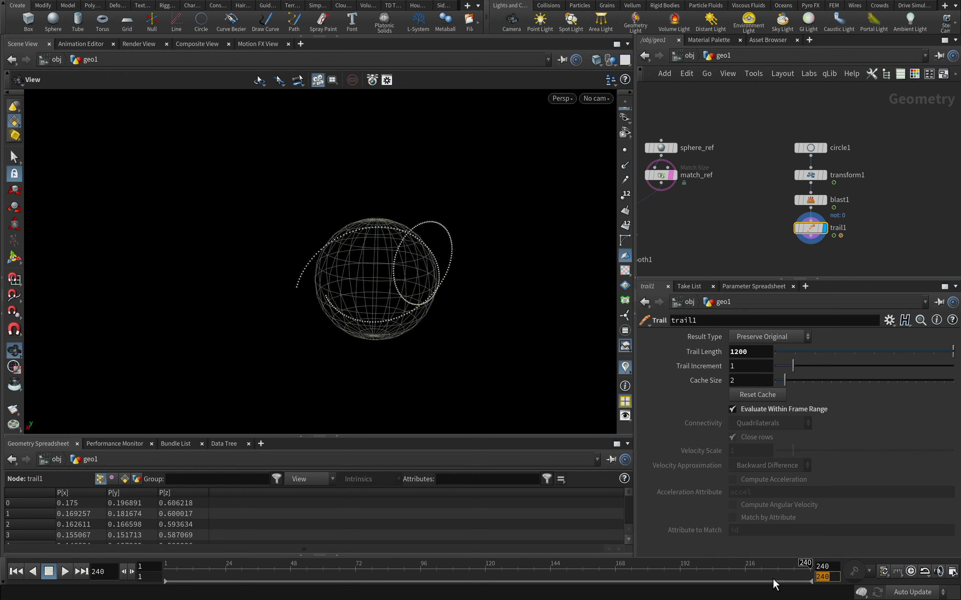
type("361")
key("Return")
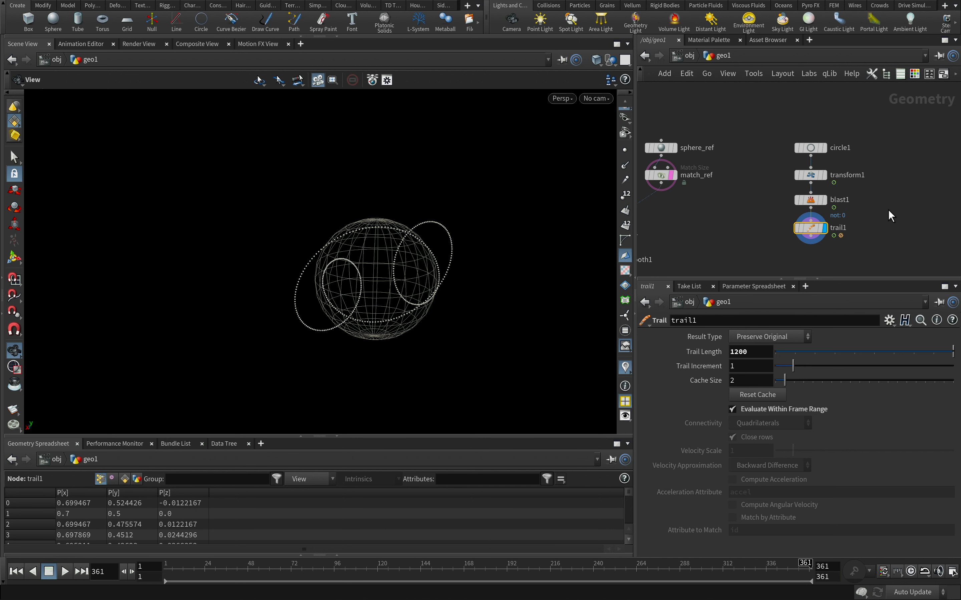
Move the circle, Transform, Blast and Trail node chain farther away from the reference sphere nodes
middle_click_drag(888, 210, 876, 170)
left_click_drag(855, 204, 751, 100)
left_click_drag(801, 191, 905, 198)
left_click(903, 206)
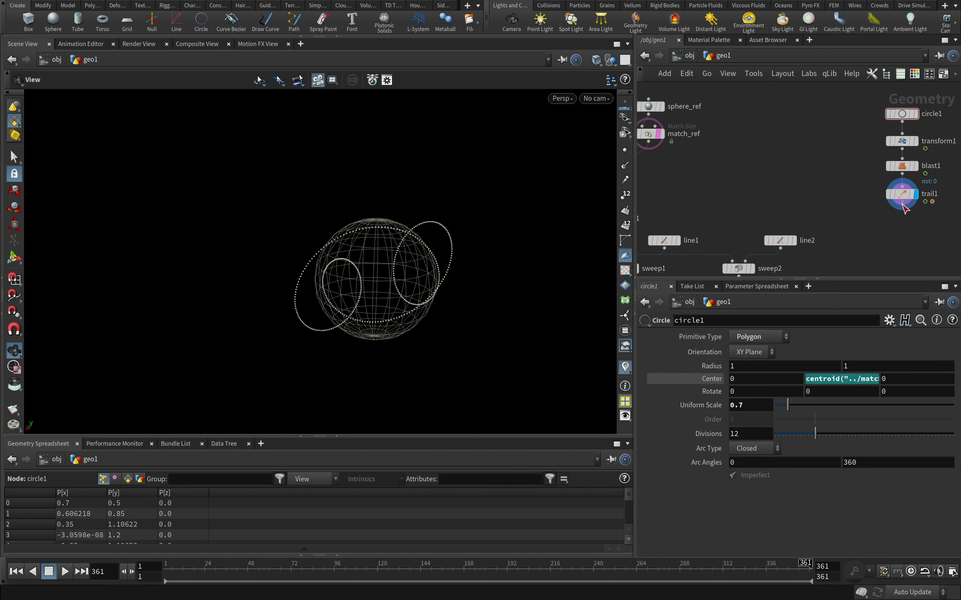
Add an Add node connected below the Trail node, align it with the chain, and display it
left_click(902, 203)
key("Tab")
key("Return")
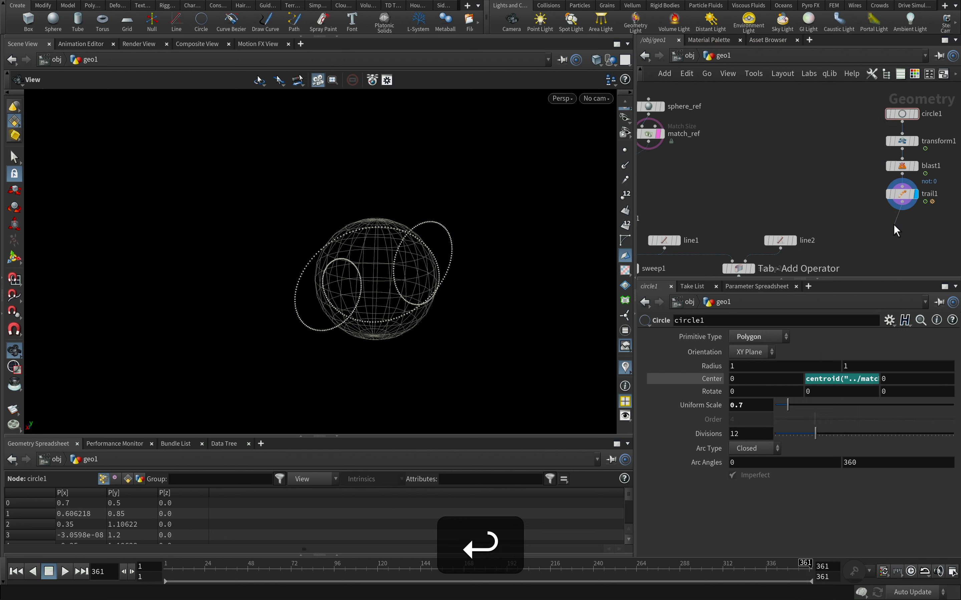
left_click(894, 226)
left_click(909, 225)
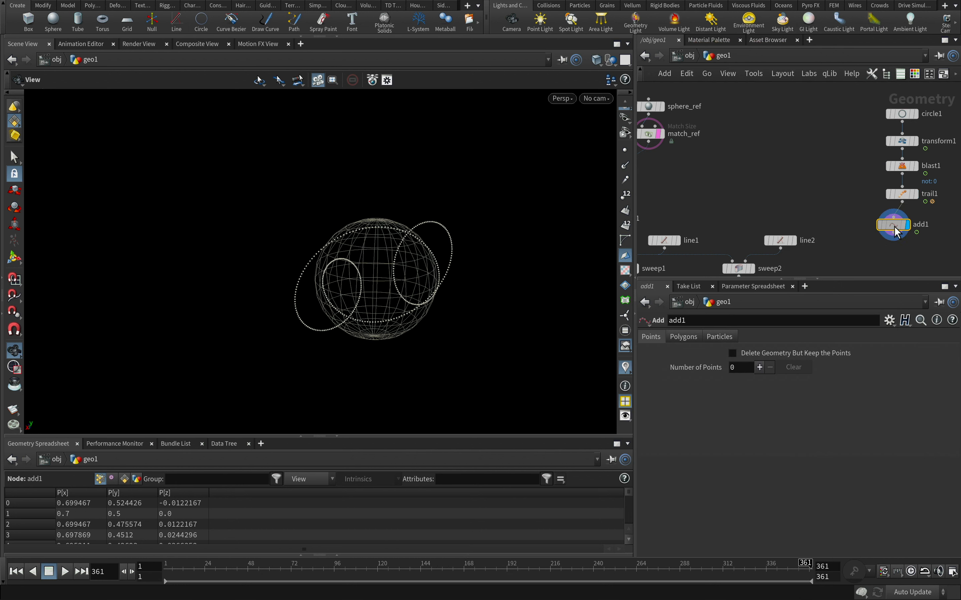
left_click_drag(896, 227, 904, 221)
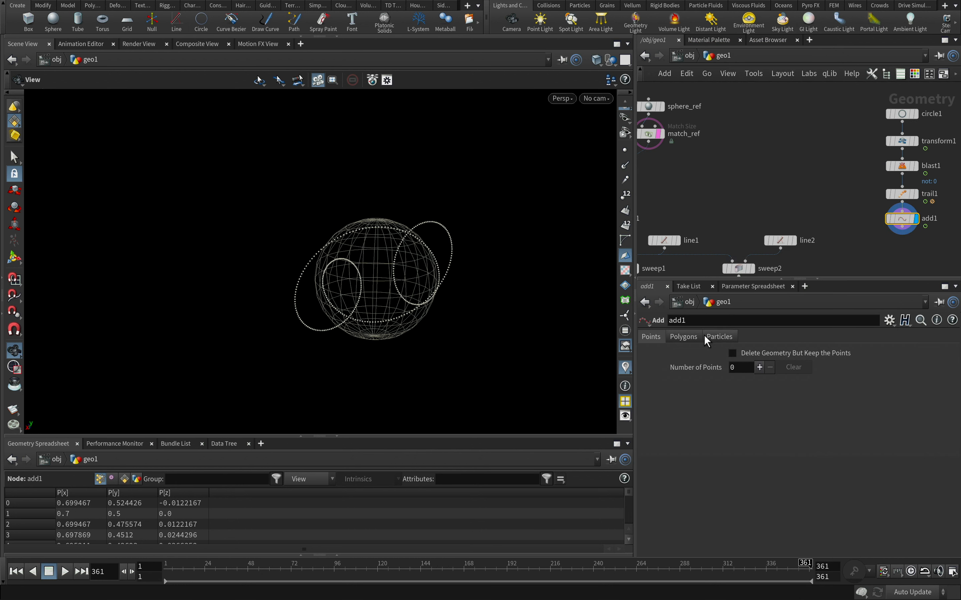
Set the Add node's polygons to By Group to join the trail points into a curve, and inspect it around the sphere
left_click(683, 337)
left_click(716, 371)
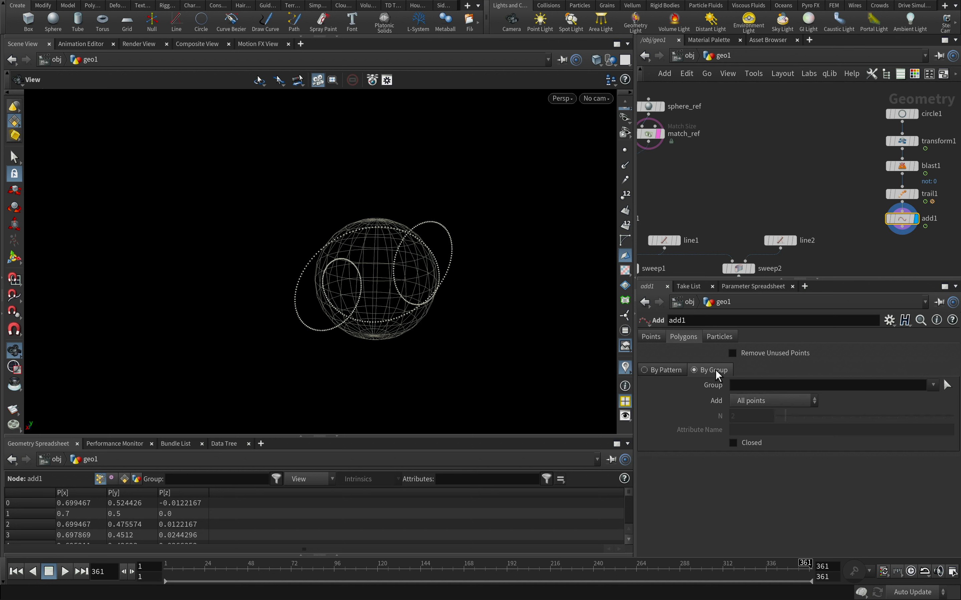
key("alt")
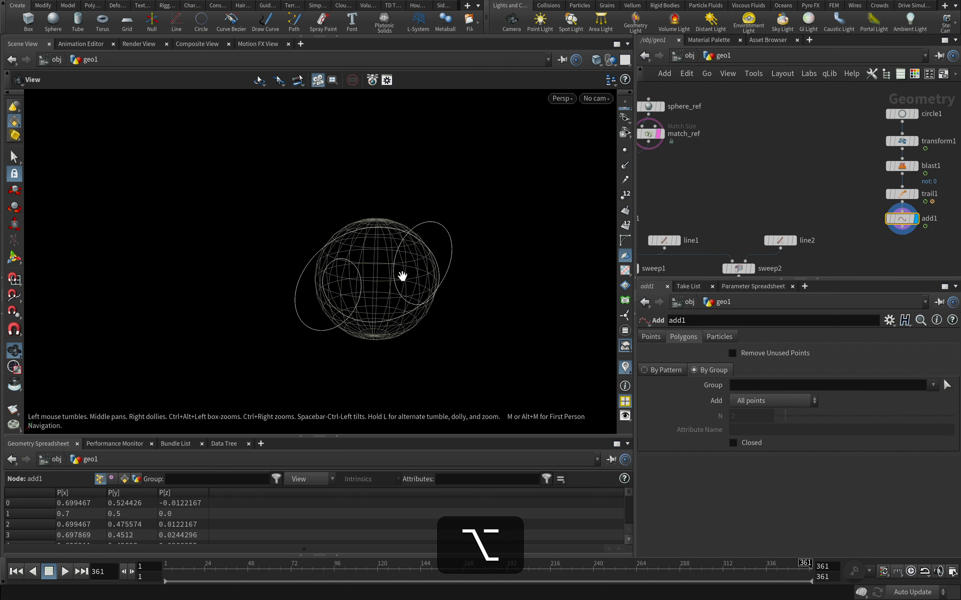
right_click_drag(402, 277, 623, 234, "alt")
middle_click_drag(839, 203, 771, 222)
left_click(832, 160)
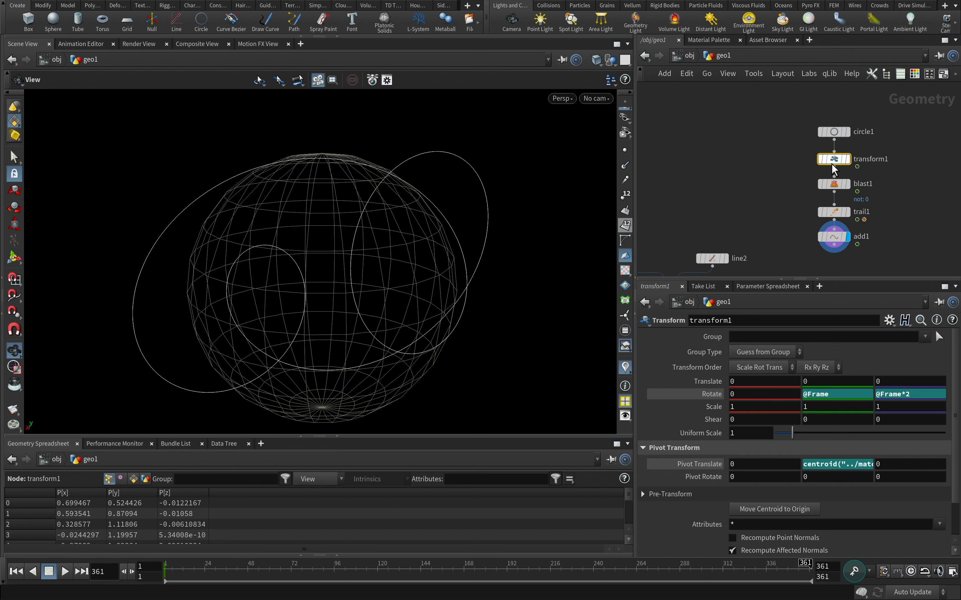
left_click(847, 395)
type("*")
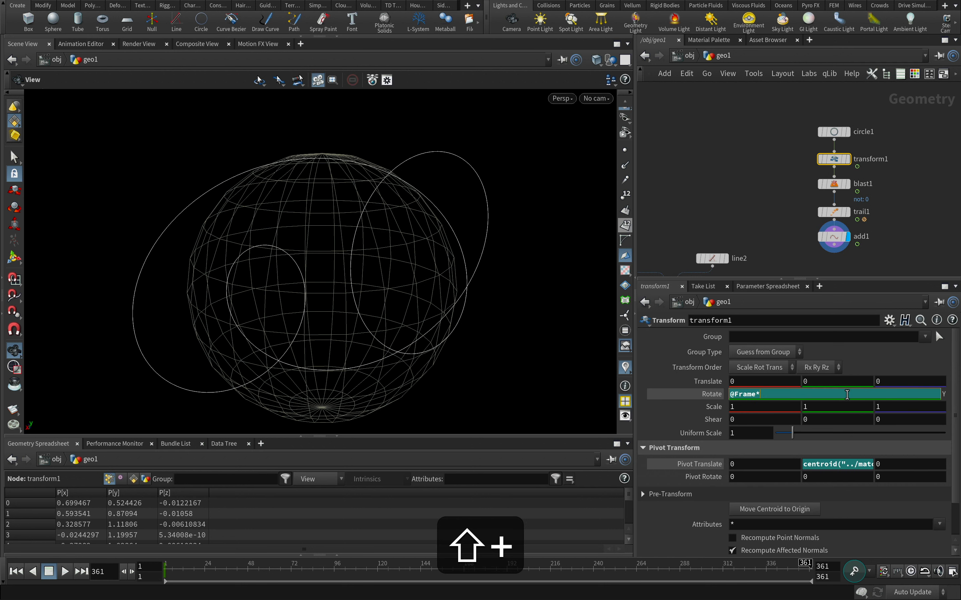
type("4")
key("Return")
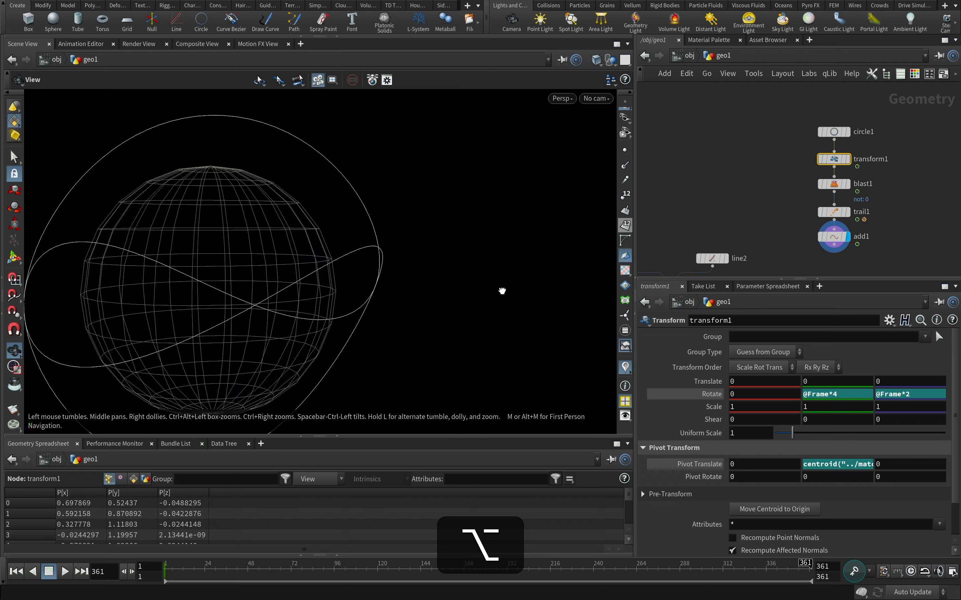
left_click_drag(502, 290, 427, 322, "alt")
left_click(849, 394)
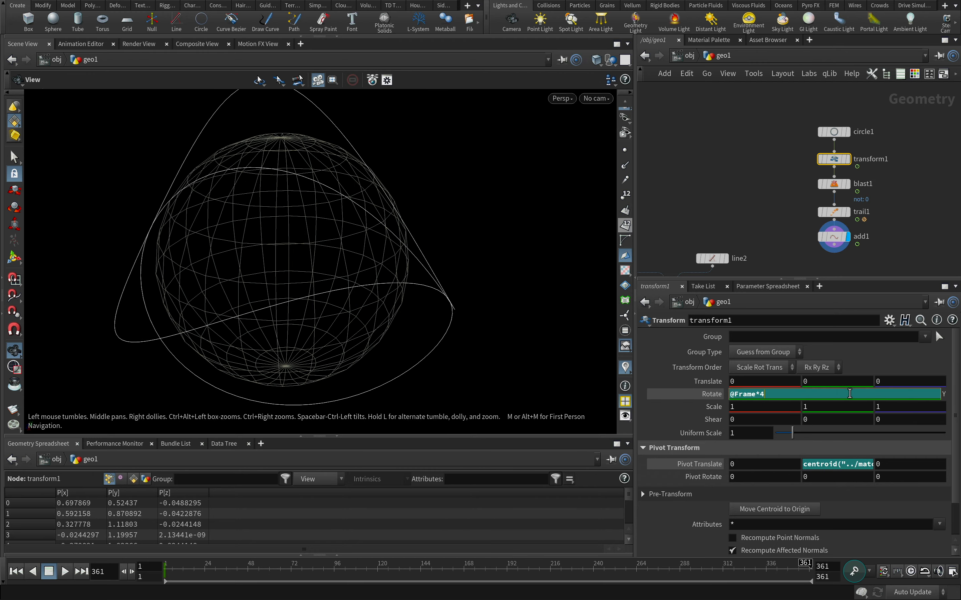
key("BackSpace")
type("3")
key("Return")
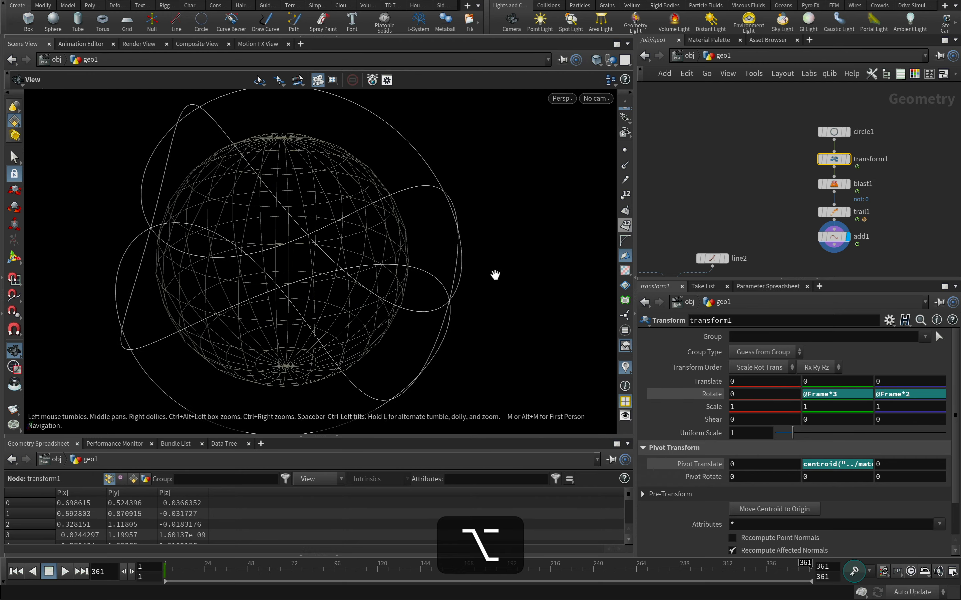
left_click_drag(495, 274, 333, 246, "alt")
right_click_drag(334, 246, 294, 270, "alt")
left_click_drag(294, 270, 314, 270, "alt")
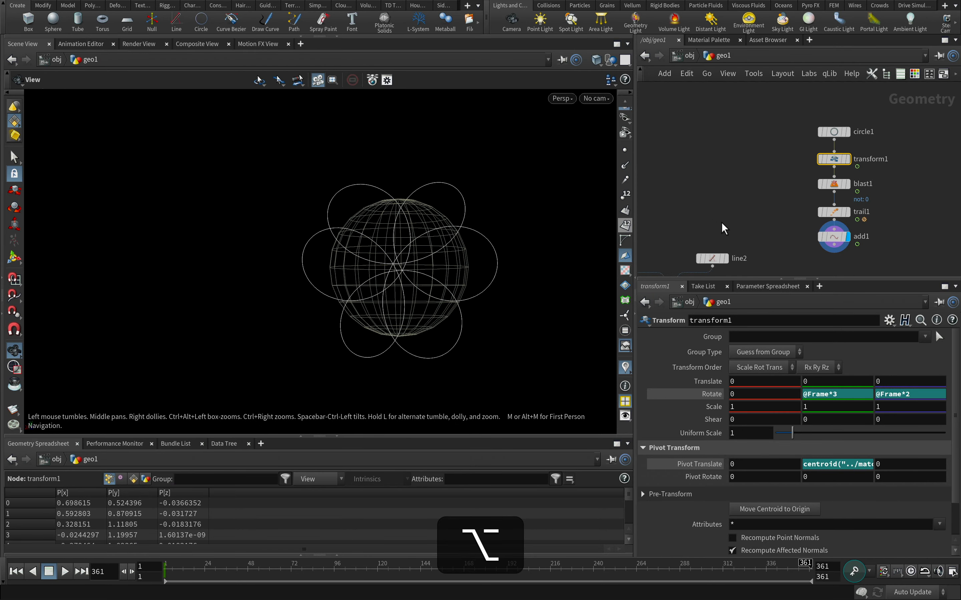
Add a Time Shift node connected below the Add node, align it with the chain, and display it
middle_click_drag(874, 237, 887, 195)
scroll(900, 213, "down", 3)
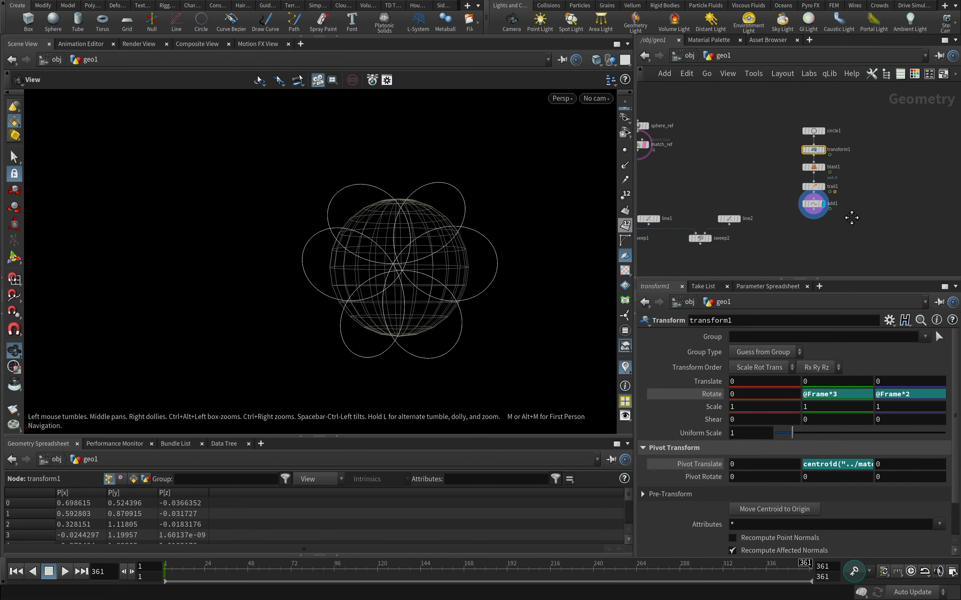
mouse_move(805, 568)
left_mouse_down()
mouse_move(368, 569)
mouse_move(808, 571)
left_mouse_up()
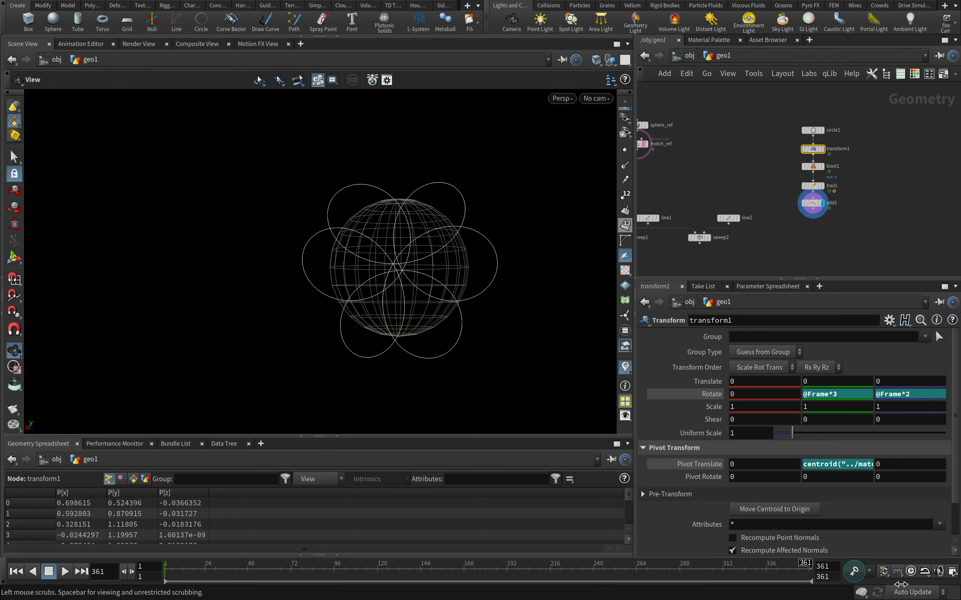
left_click_drag(813, 211, 804, 236)
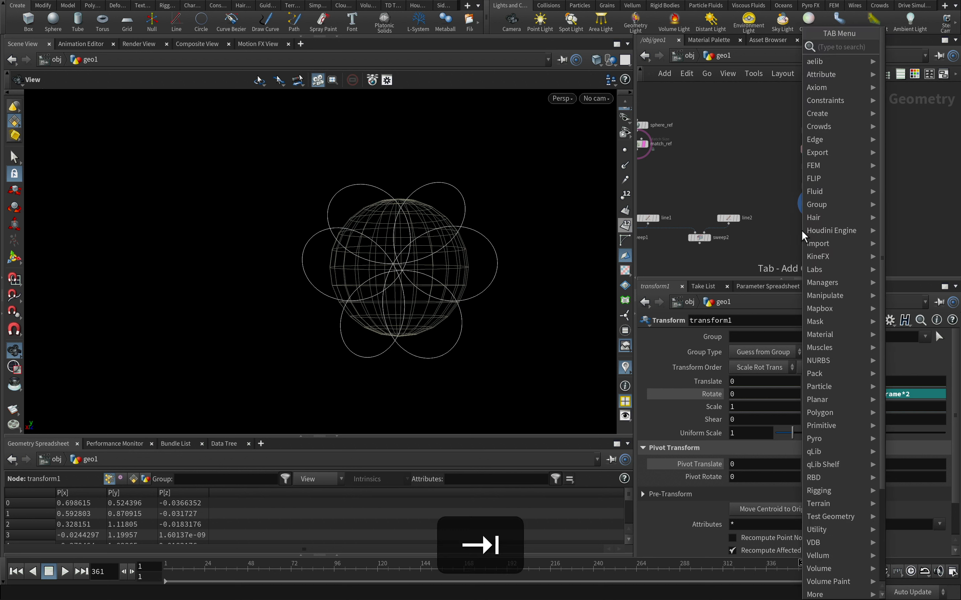
type("time")
key("Down")
key("Return")
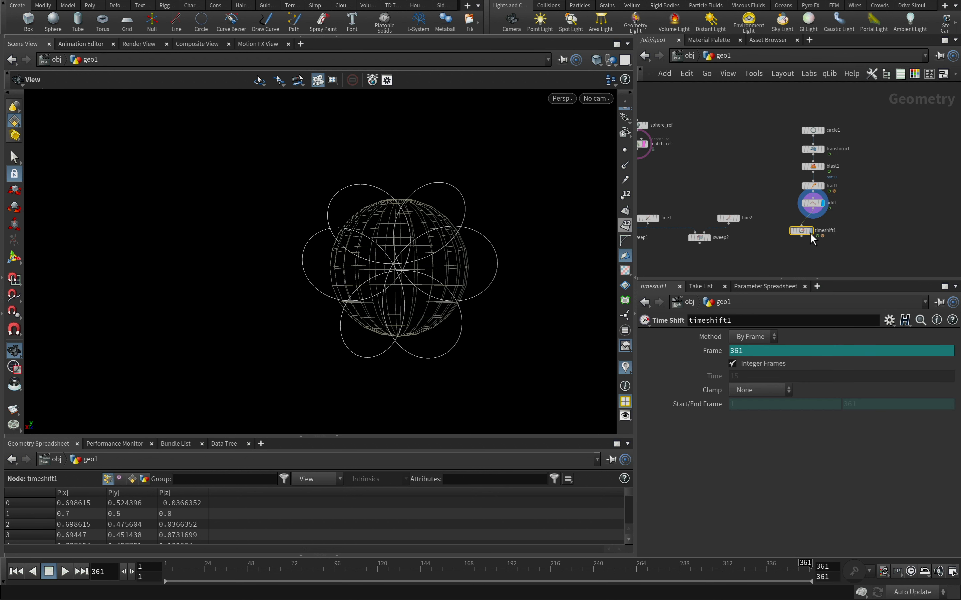
left_click_drag(810, 232, 813, 224)
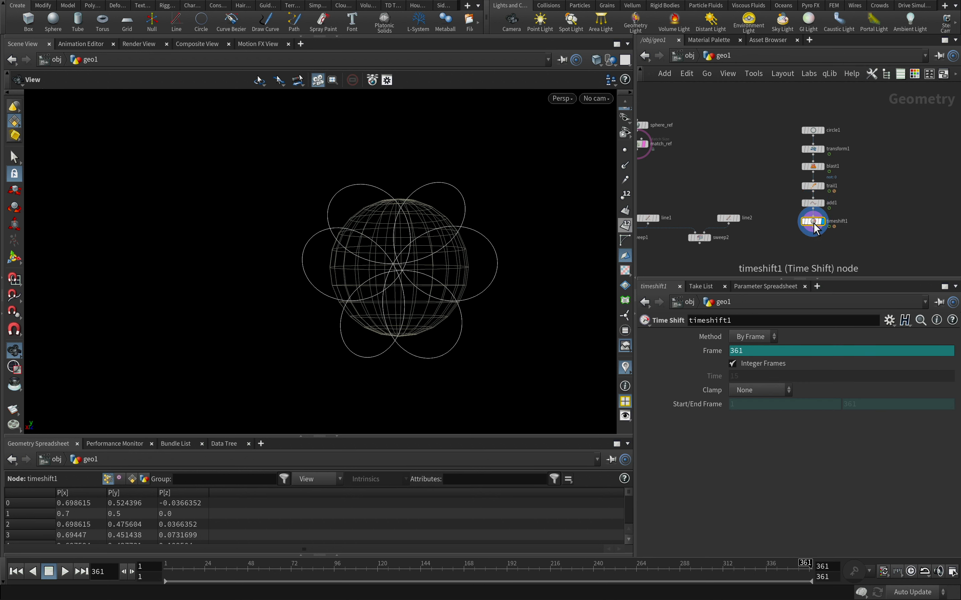
Delete the Time Shift's Frame channel so it holds frame 361, and scrub back to frame 1 to check the curve
right_click(718, 350)
left_click(768, 490)
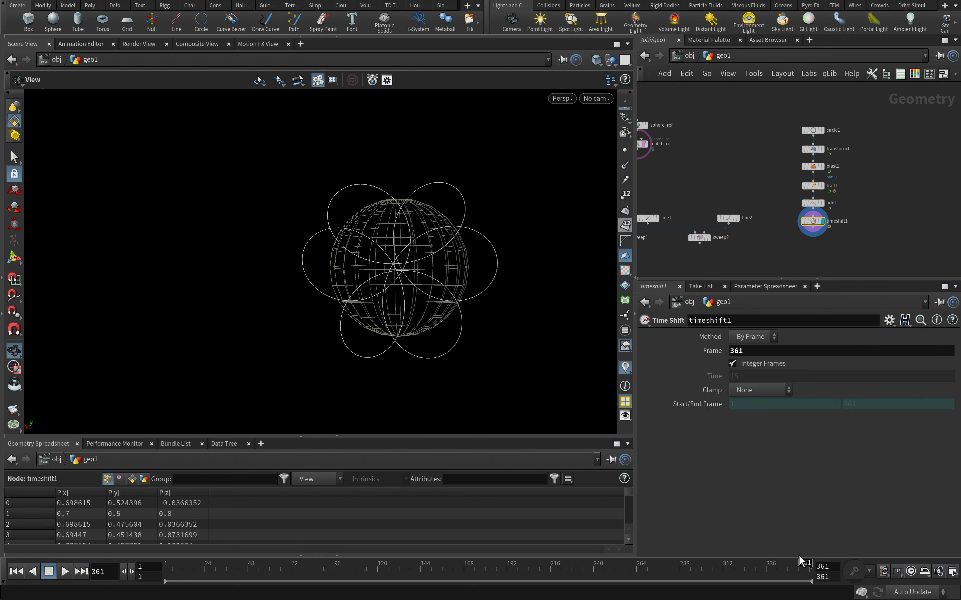
left_click_drag(804, 564, 801, 563)
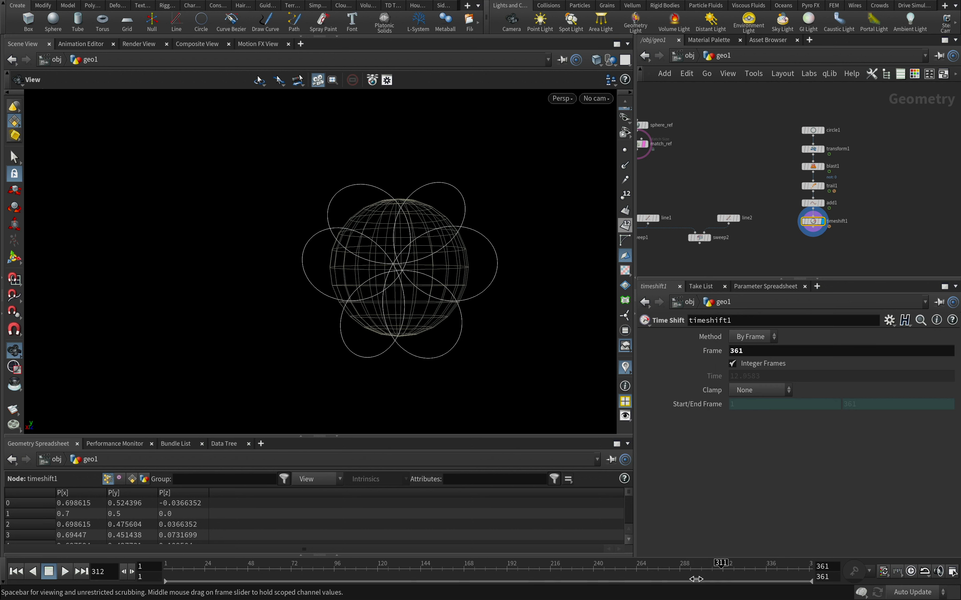
left_click_drag(134, 595, 3, 597)
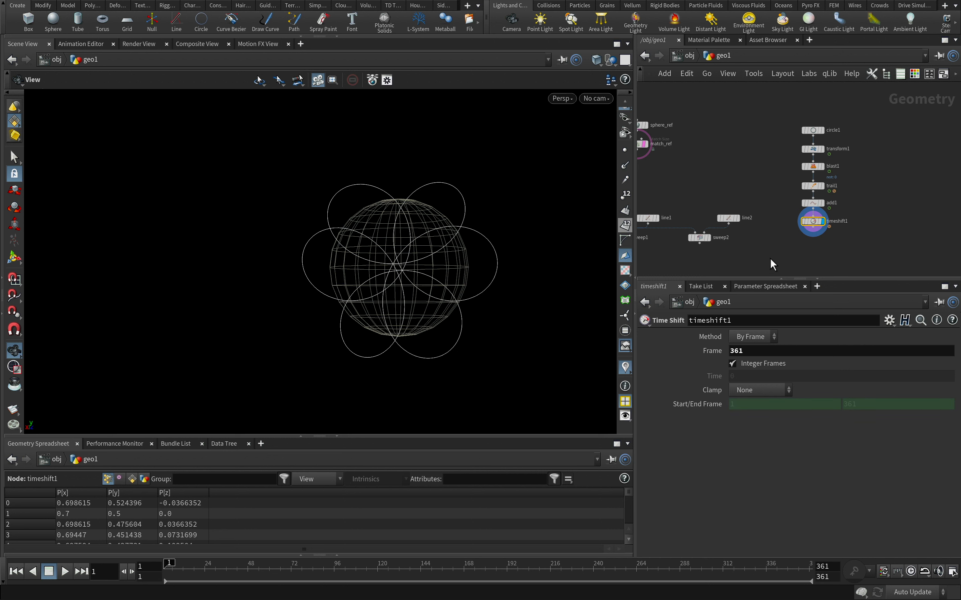
Duplicate the line2 and sweep2 nodes beside the Time Shift chain, and connect the Time Shift into the copied Sweep and display it
middle_click_drag(771, 264, 772, 227)
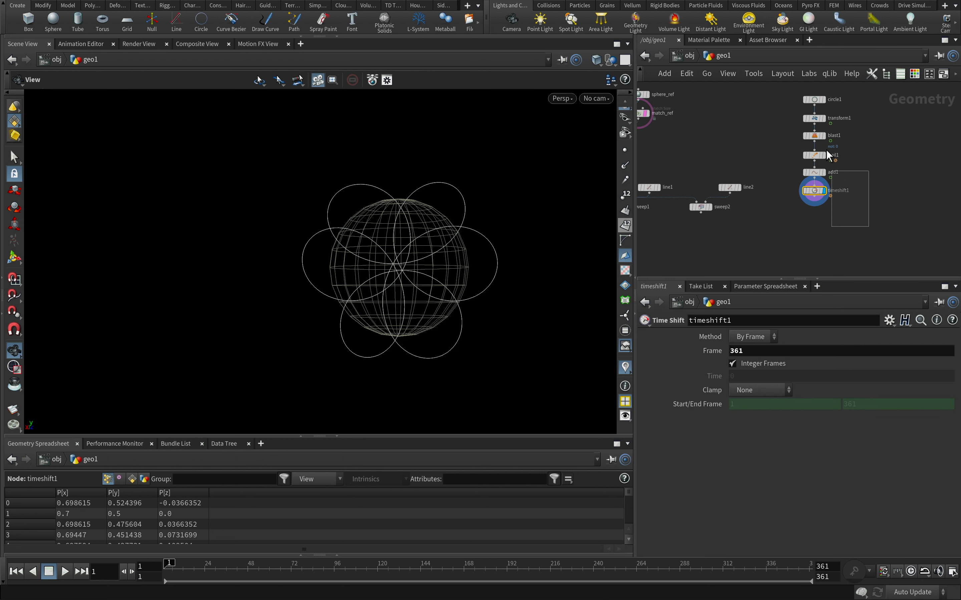
left_click_drag(829, 155, 817, 96)
left_click_drag(812, 193, 814, 164)
left_click_drag(710, 179, 835, 207)
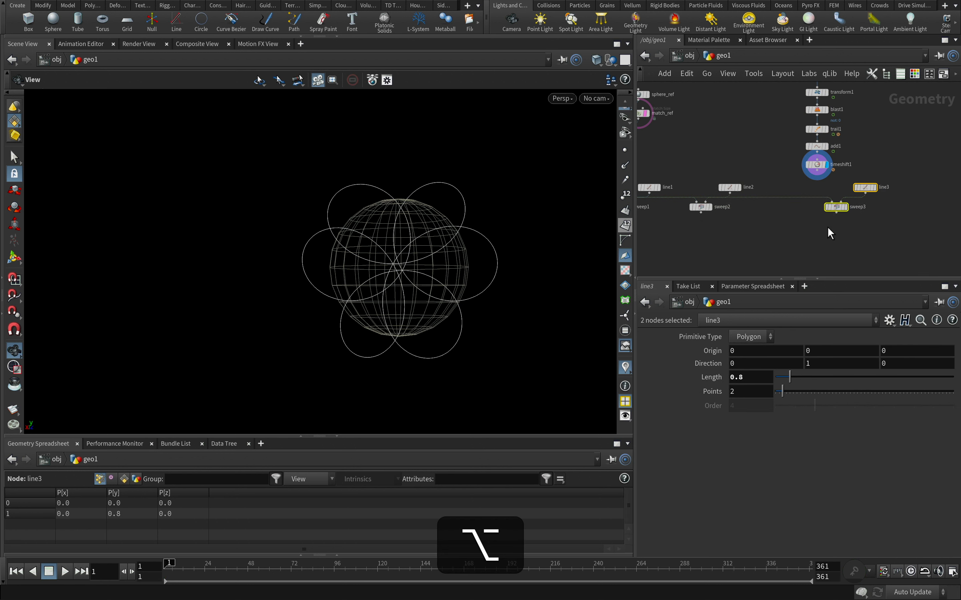
left_click_drag(817, 171, 833, 202)
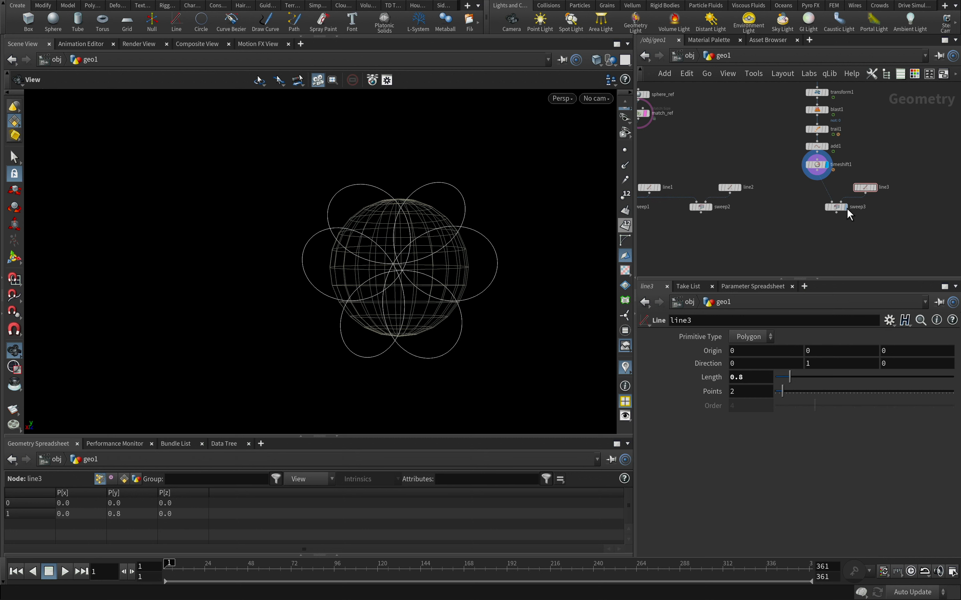
left_click(845, 207)
Set the copied line's Length to 0.2 and inspect the narrower ribbon around the sphere
left_click_drag(897, 171, 860, 210)
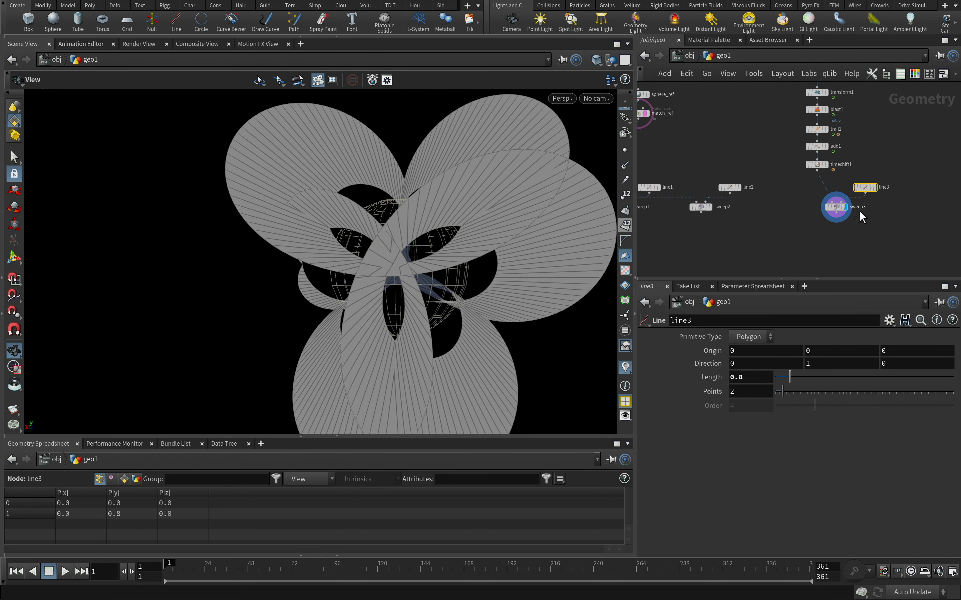
type("2")
key("Return")
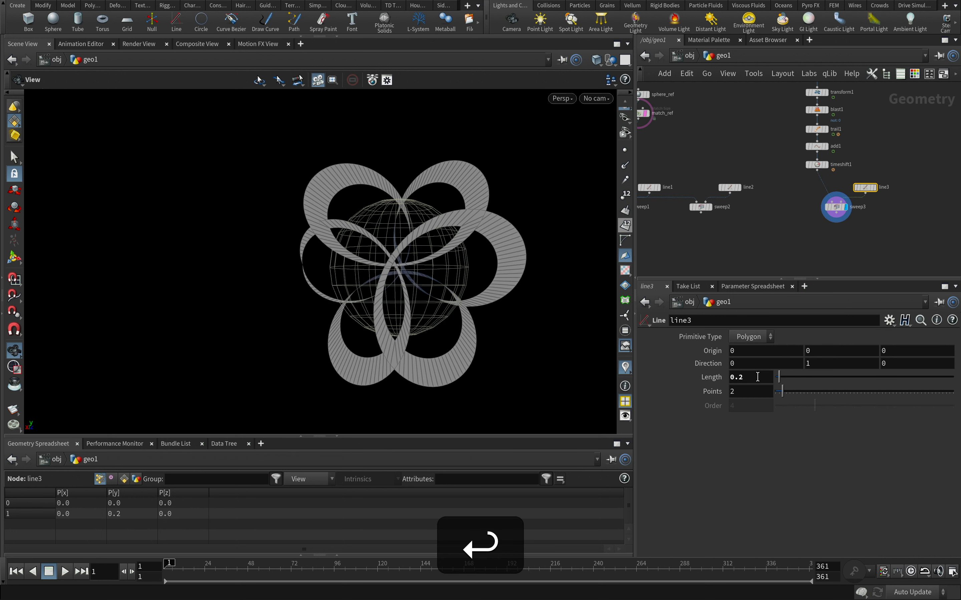
left_click_drag(453, 298, 563, 255, "alt")
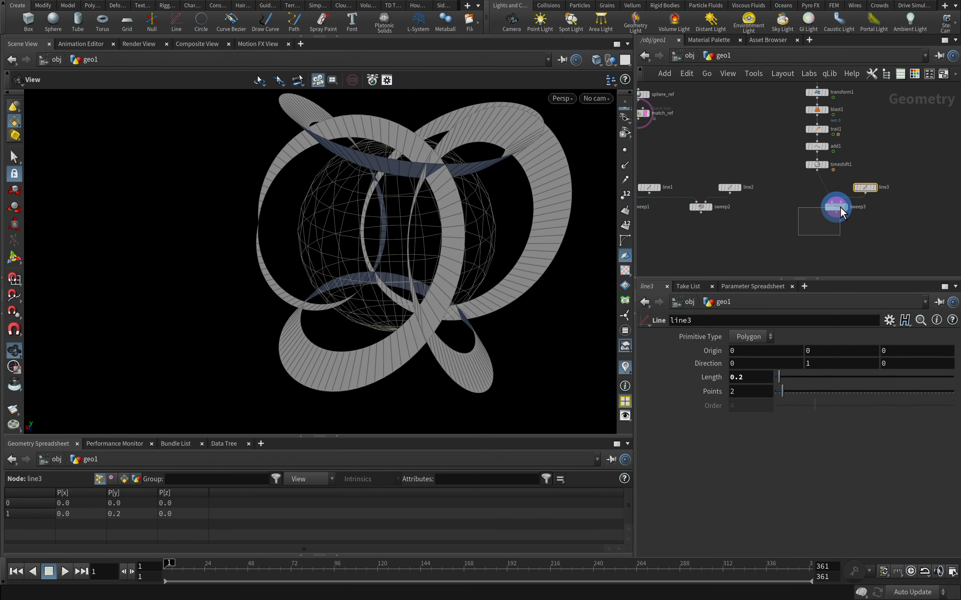
Set the copied Sweep's Roll to 0 and inspect the ribbon's orientation against the sphere
left_click(840, 207)
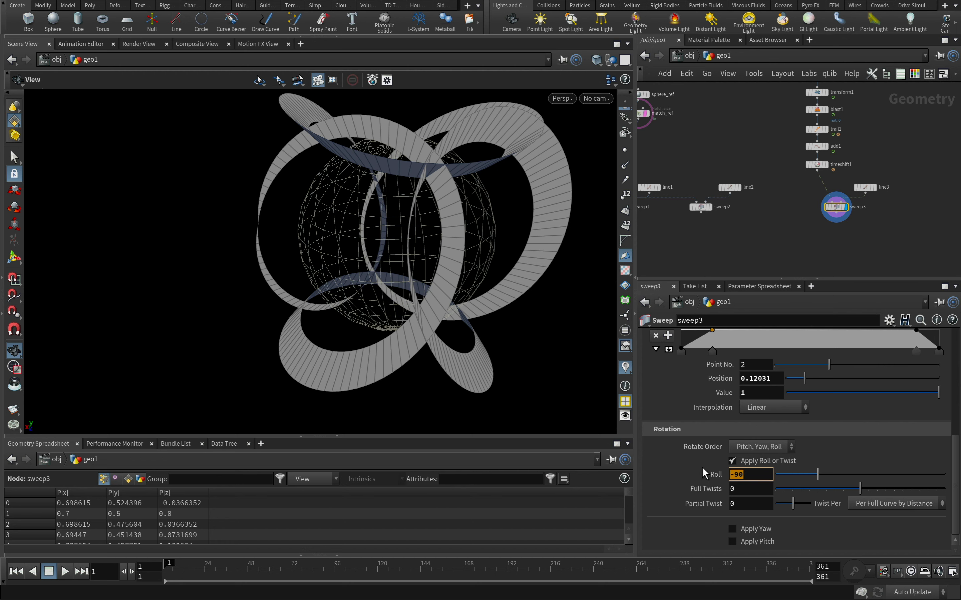
type("0")
key("Return")
left_click_drag(411, 202, 376, 232, "alt")
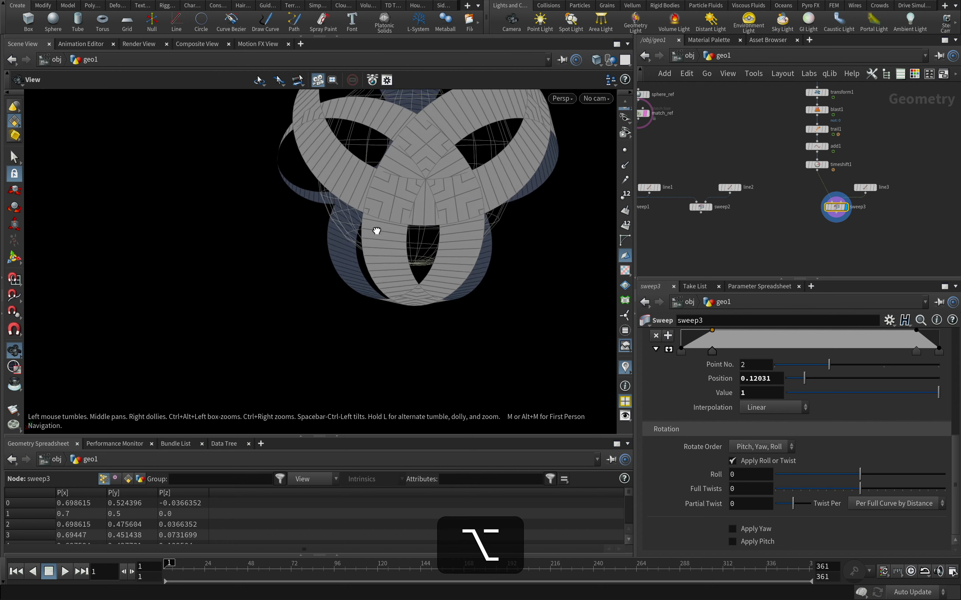
right_click_drag(376, 231, 616, 132, "alt")
left_click_drag(617, 132, 496, 277, "alt")
middle_click_drag(759, 131, 738, 172)
left_click_drag(796, 114, 797, 115)
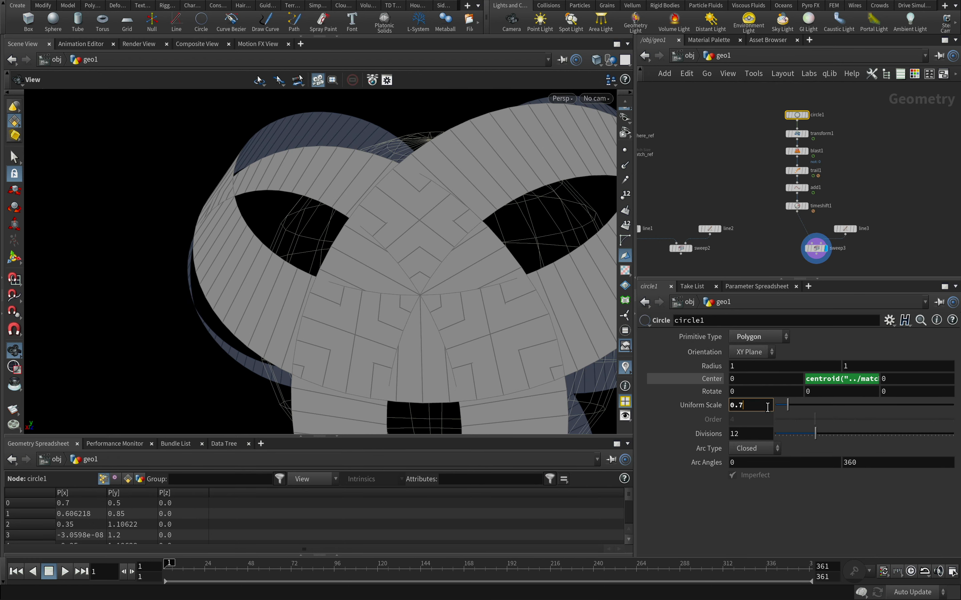
type("+")
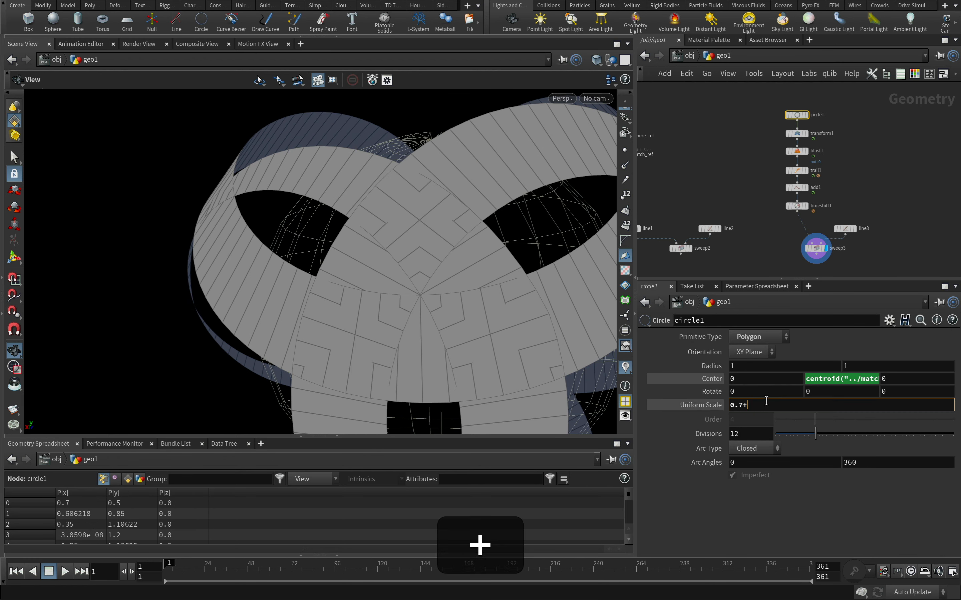
type("@Frame/1000")
key("Return")
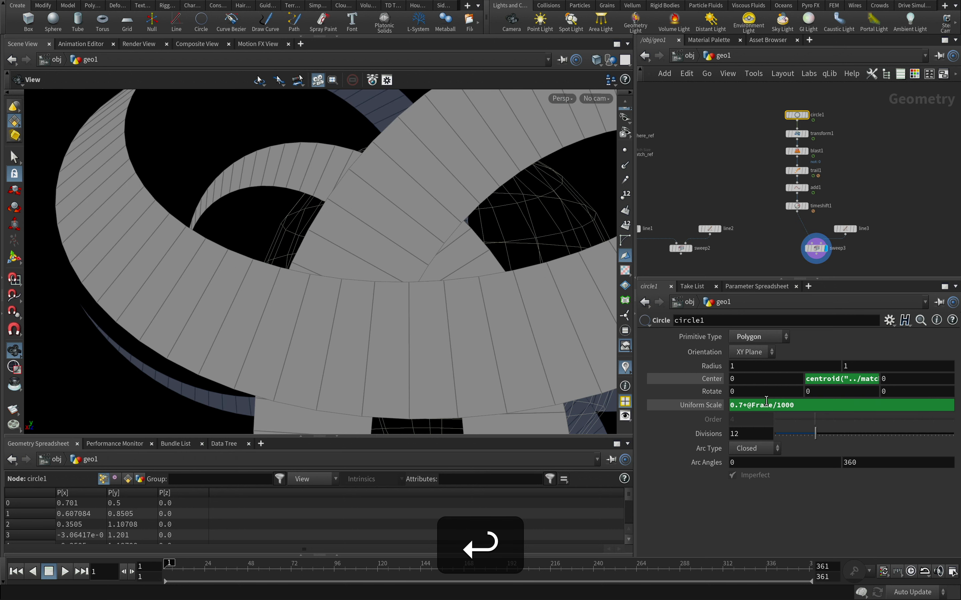
left_click_drag(527, 288, 443, 223, "alt")
type("0")
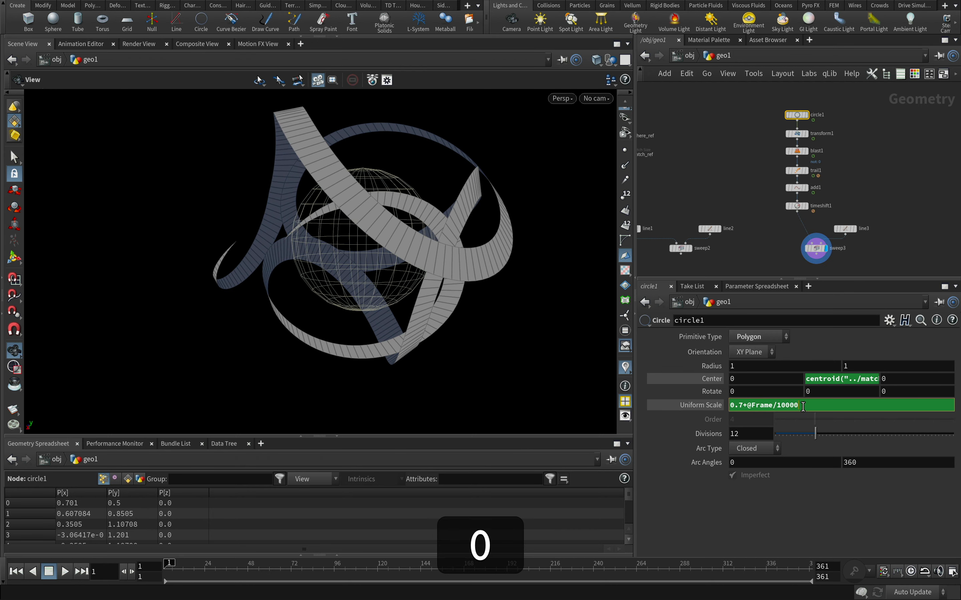
key("Return")
right_click_drag(437, 240, 841, 179, "alt")
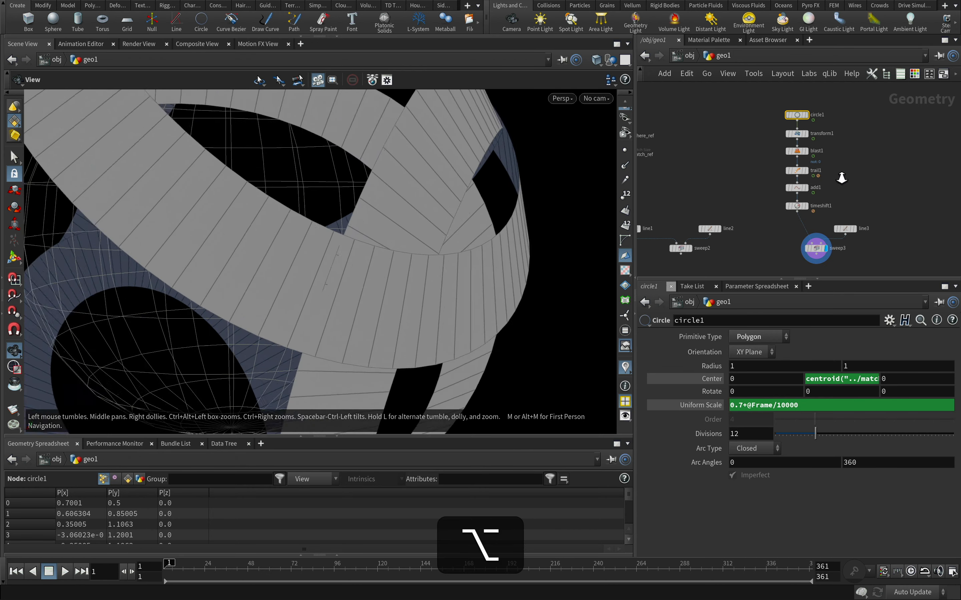
left_click_drag(425, 270, 451, 425, "alt")
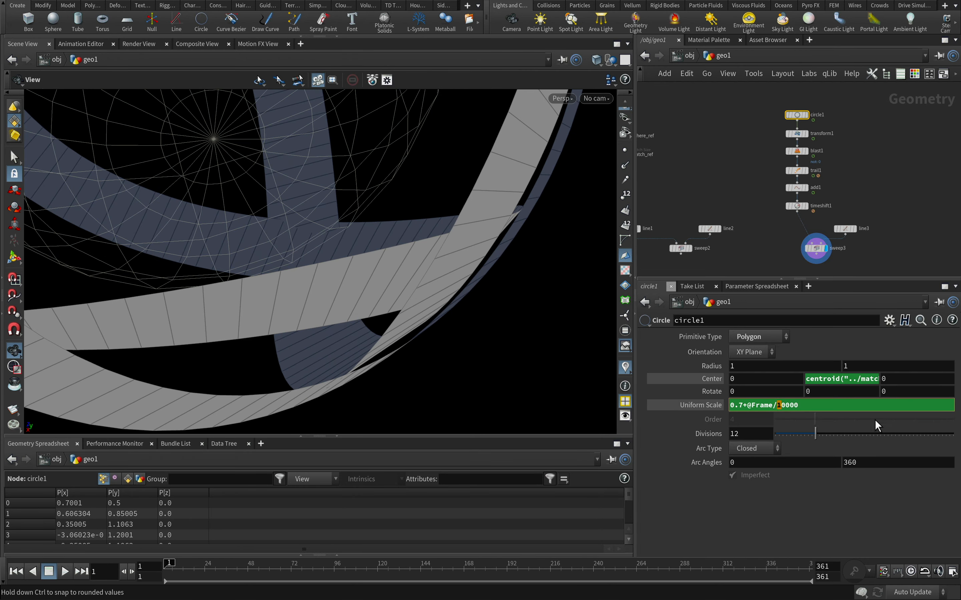
type("2")
key("Return")
left_click_drag(439, 307, 401, 223, "alt")
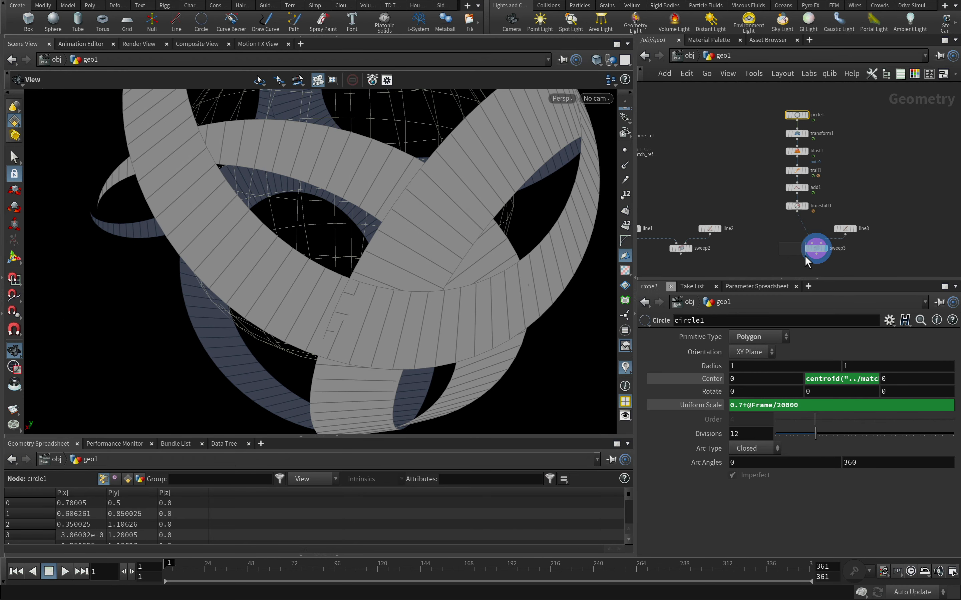
Set the sweep3 node's Roll to 1 and inspect where the ribbon crosses itself
left_click_drag(806, 256, 806, 259)
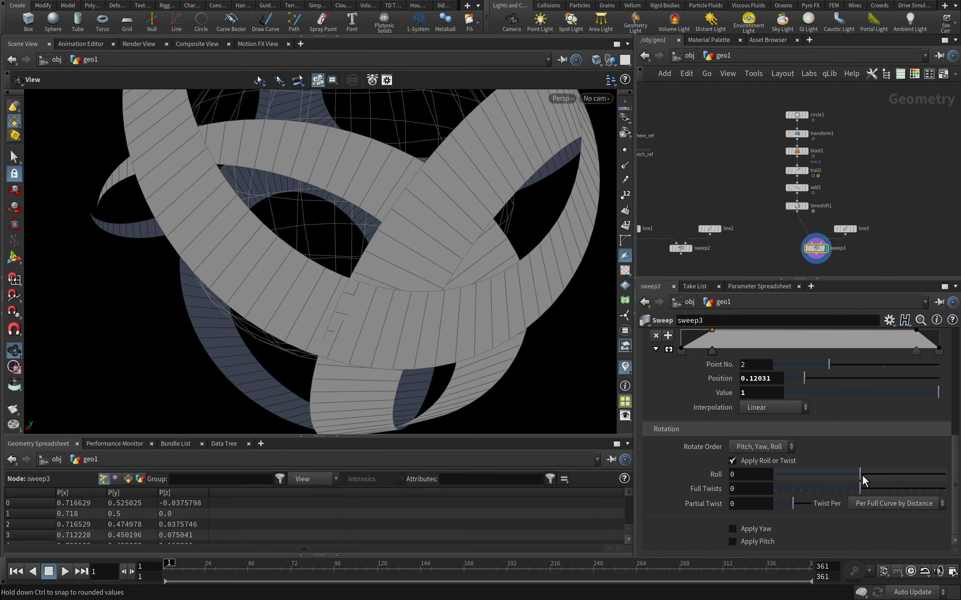
left_click_drag(860, 475, 861, 475)
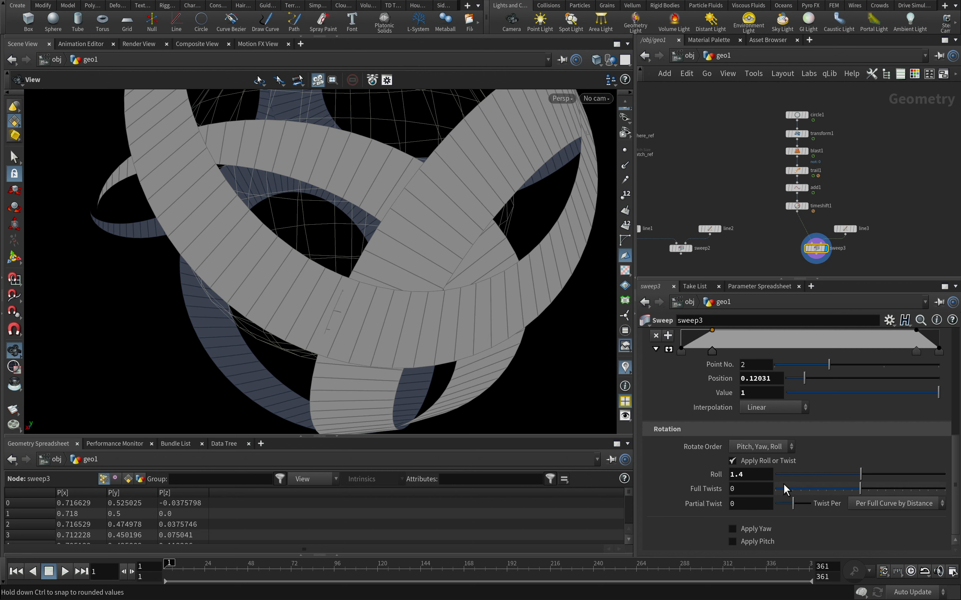
left_click(759, 477)
key("BackSpace")
key("BackSpace")
key("Return")
right_click_drag(361, 311, 421, 324, "alt")
left_click_drag(421, 324, 471, 275, "alt")
right_click_drag(472, 274, 273, 361, "alt")
scroll(875, 207, "up", 2)
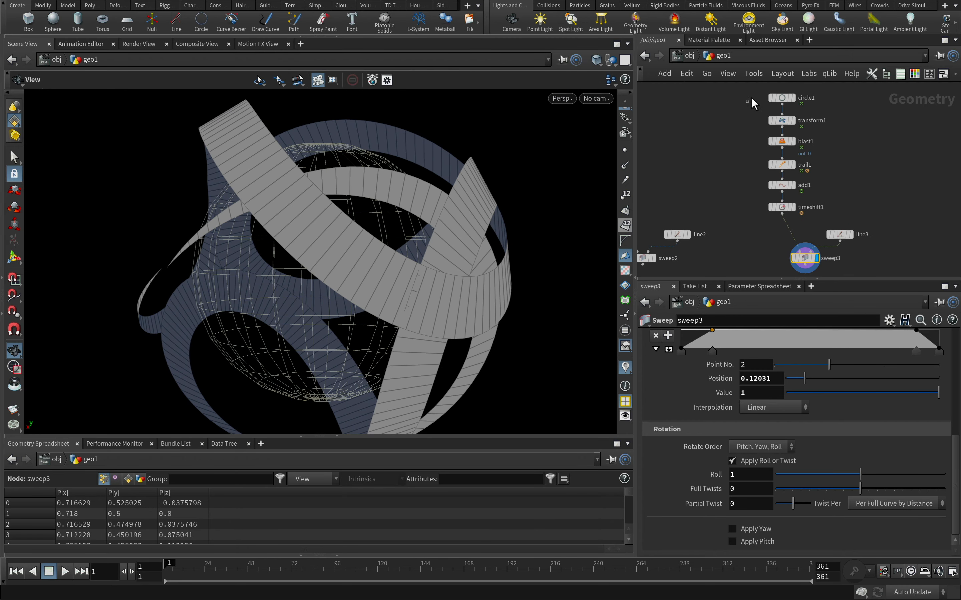
left_click(777, 97)
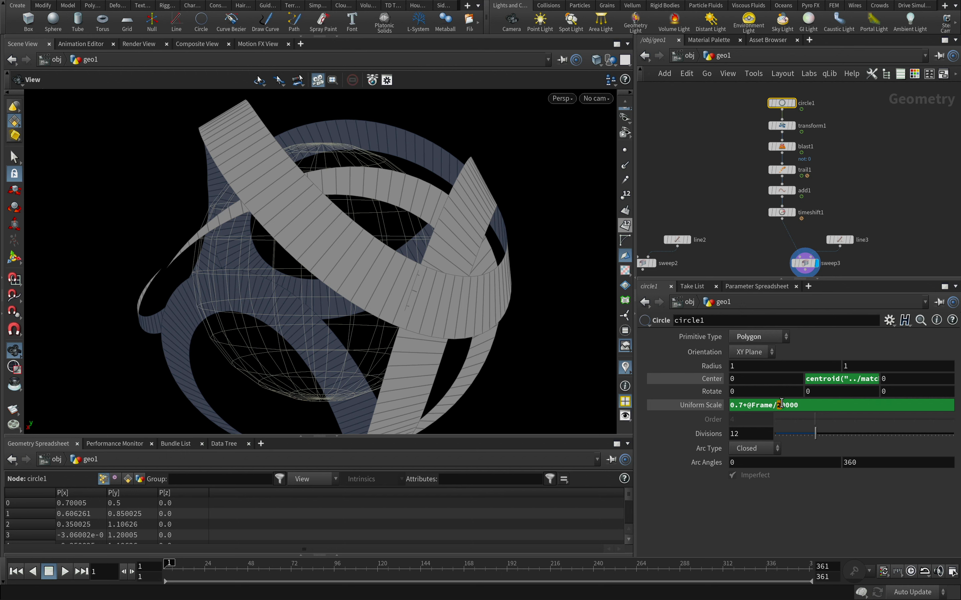
type("1")
key("Return")
mouse_move(452, 280)
left_mouse_down("alt")
mouse_move(442, 412)
mouse_move(443, 273)
left_mouse_up("alt")
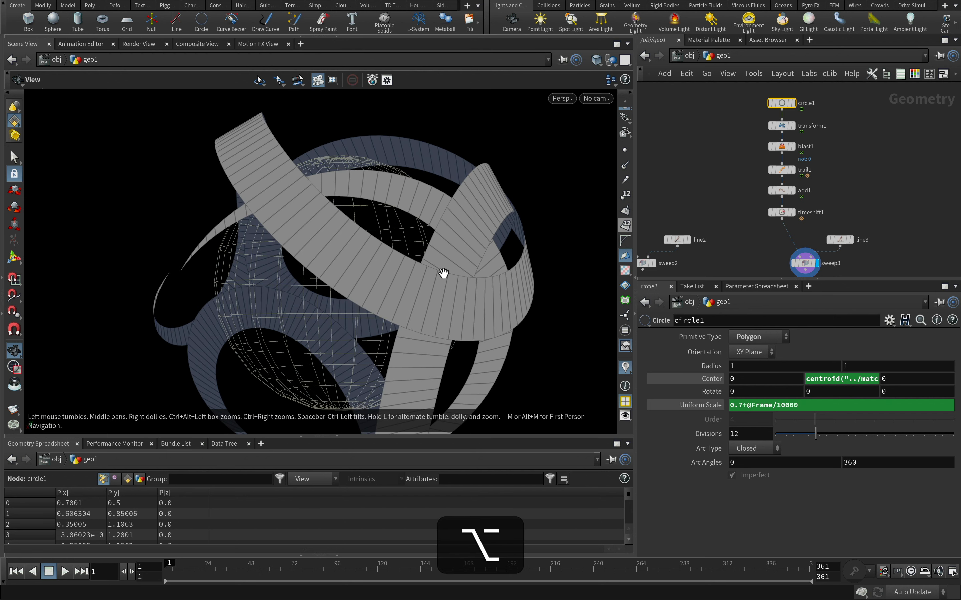
right_click_drag(443, 274, 353, 307, "alt")
left_click_drag(354, 306, 347, 278, "alt")
scroll(787, 252, "up", 4)
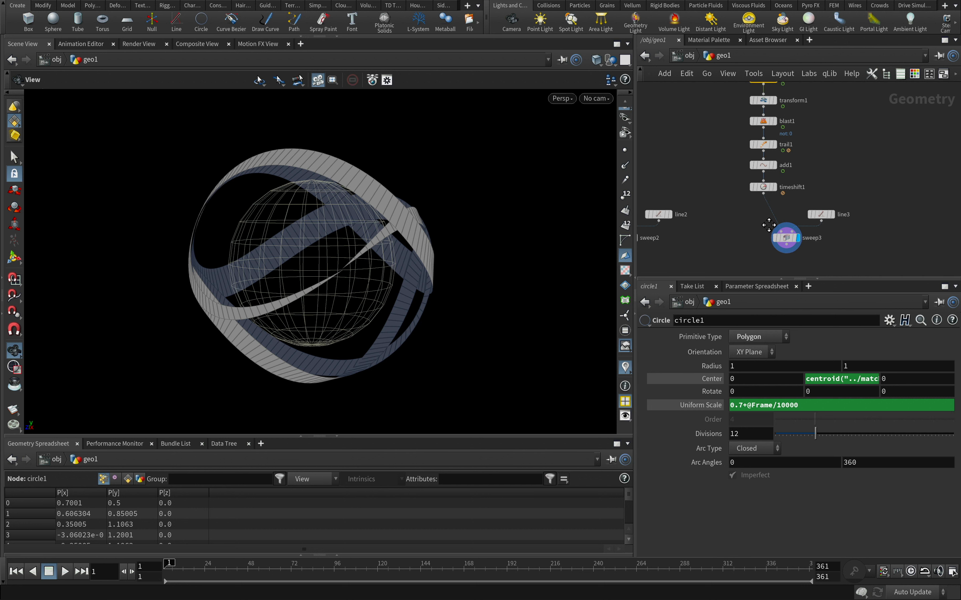
Turn off Apply Scale Along Curve on the sweep3 node and view the constant-width ribbon around the sphere
left_click_drag(794, 242, 795, 244)
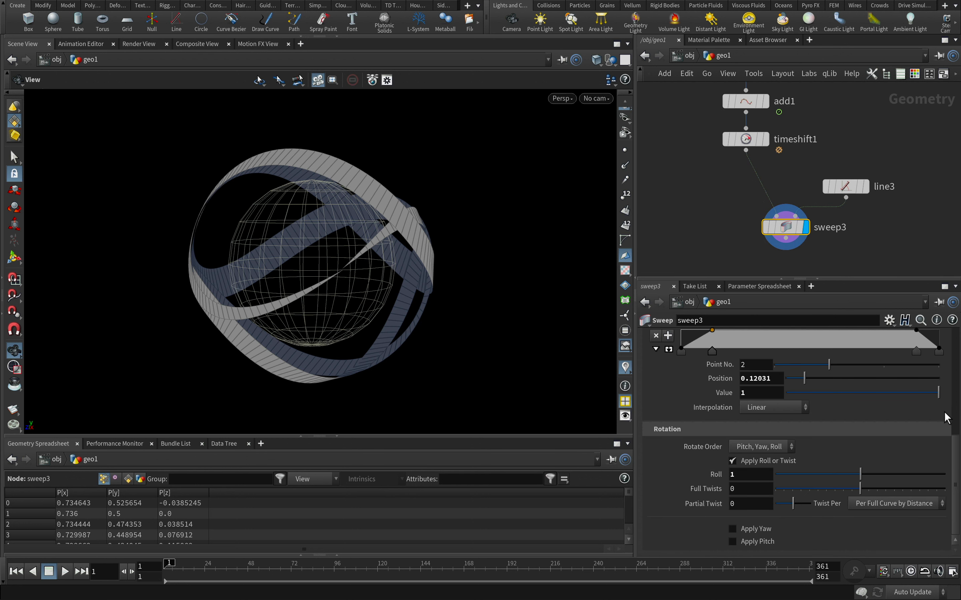
scroll(756, 378, "up", 3)
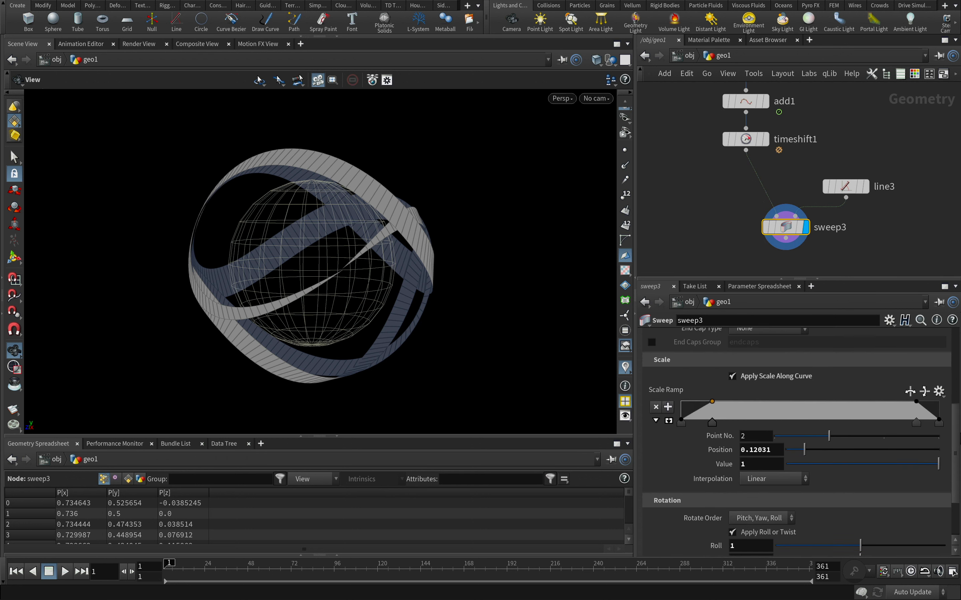
left_click(733, 379)
left_click_drag(437, 255, 255, 263)
scroll(725, 236, "down", 3)
key("h")
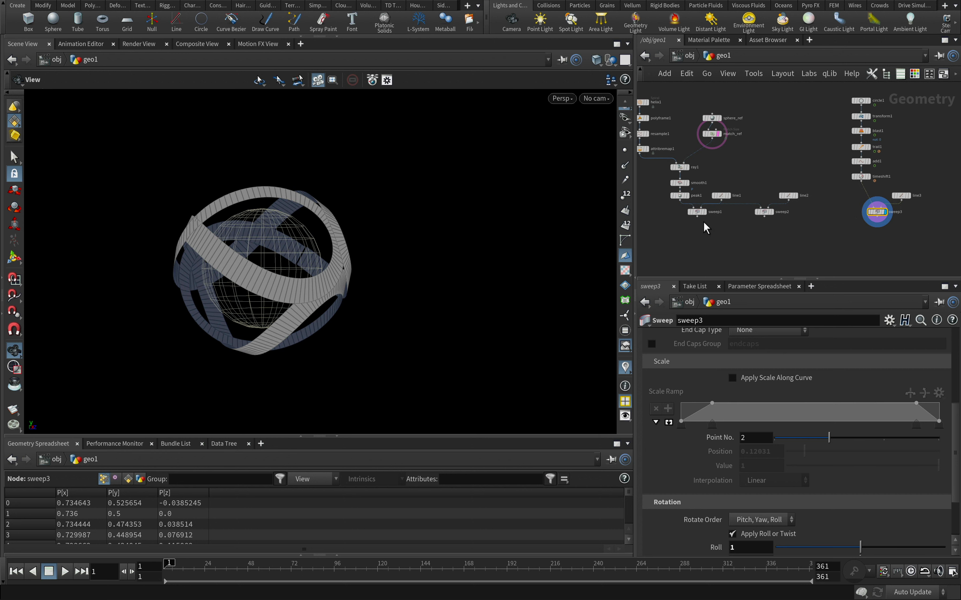
Add a Transform node after sweep1 and set its Uniform Scale to 100
left_click(698, 219)
key("Tab")
type("tran")
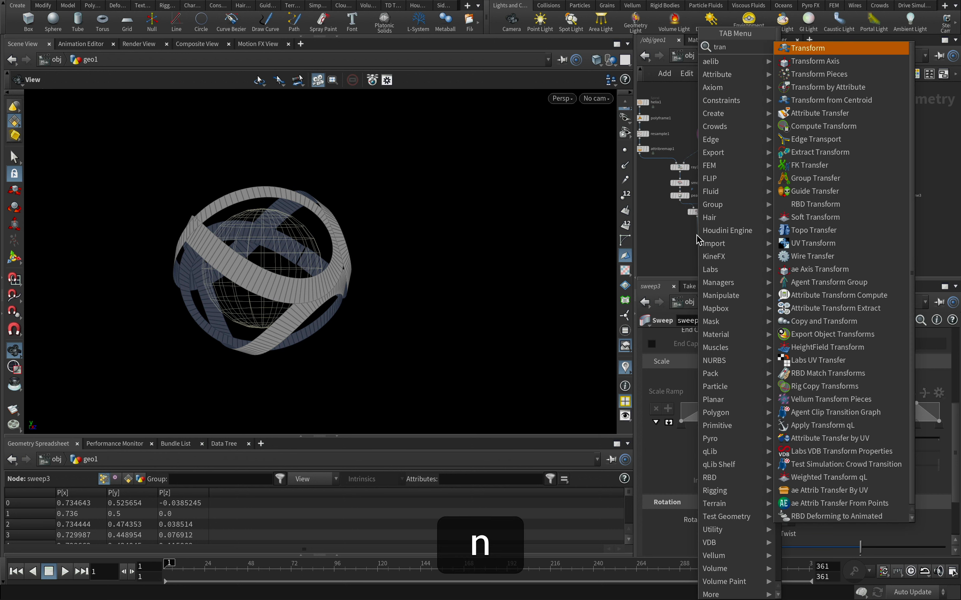
key("Return")
left_click(698, 231)
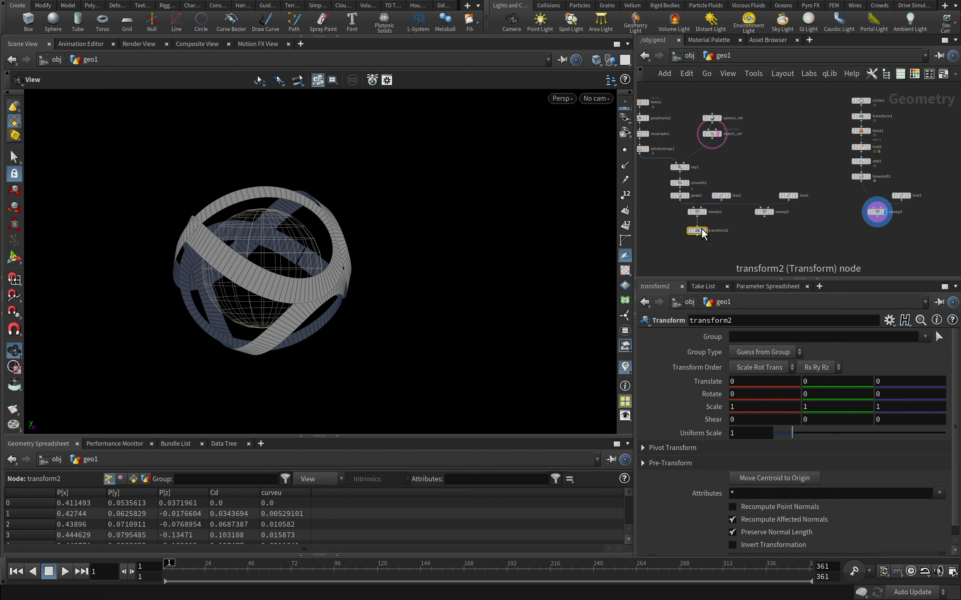
left_click(749, 434)
type("0")
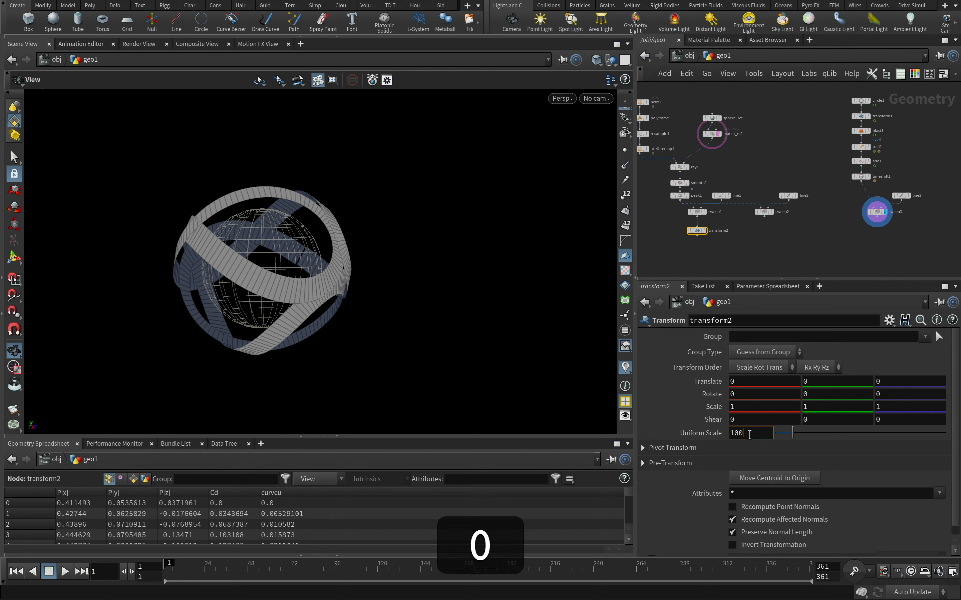
type("0")
key("Return")
Add a File node after the transform2 node and align it below
middle_click_drag(692, 246, 704, 223)
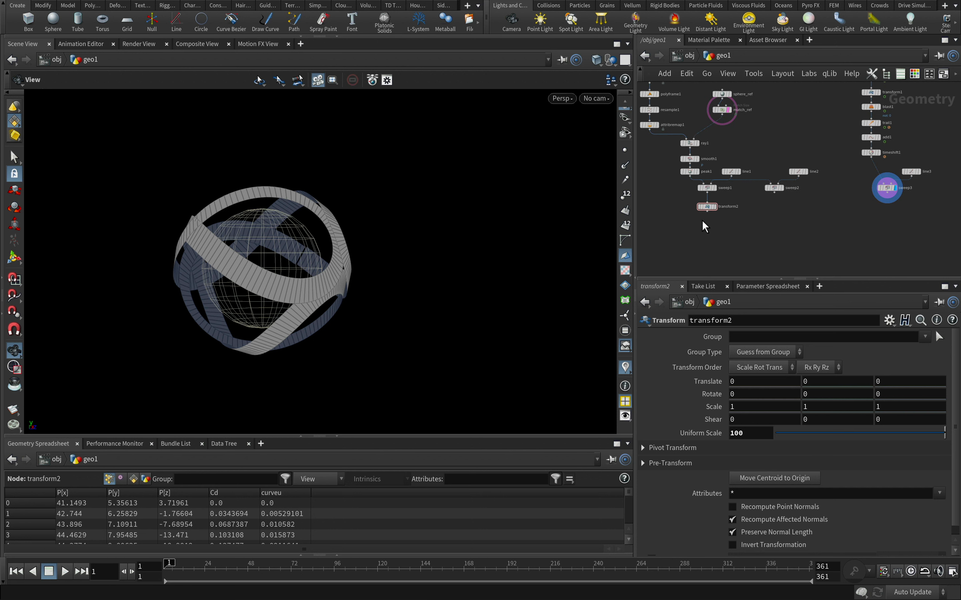
scroll(702, 220, "up", 3)
left_click(710, 206)
key("Tab")
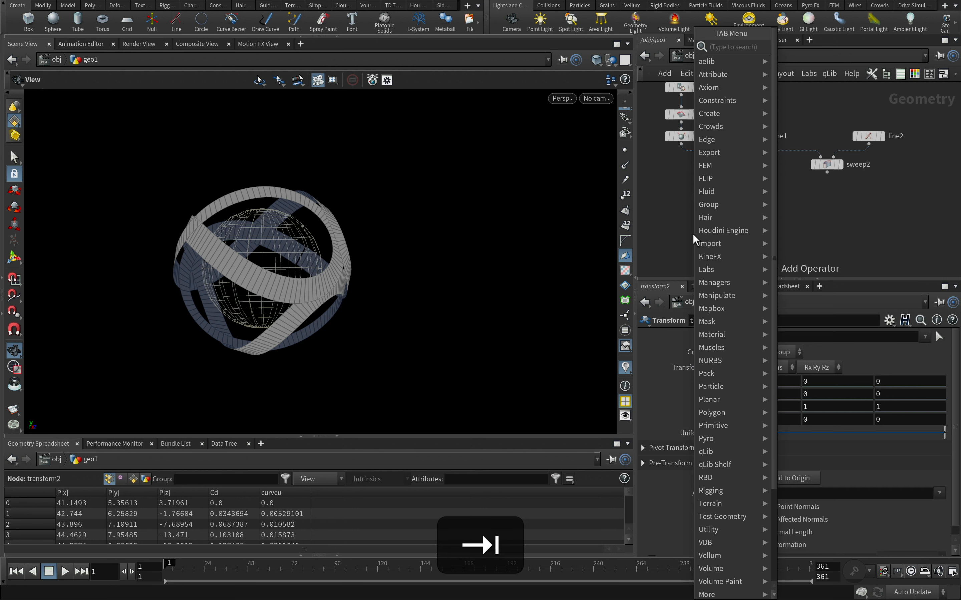
type("file")
left_click(798, 48)
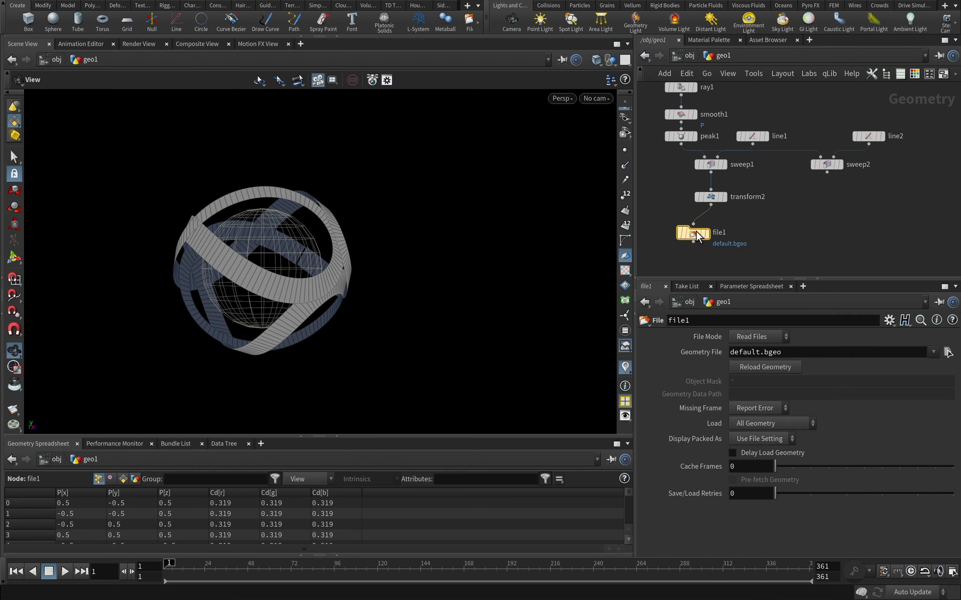
left_click(711, 232)
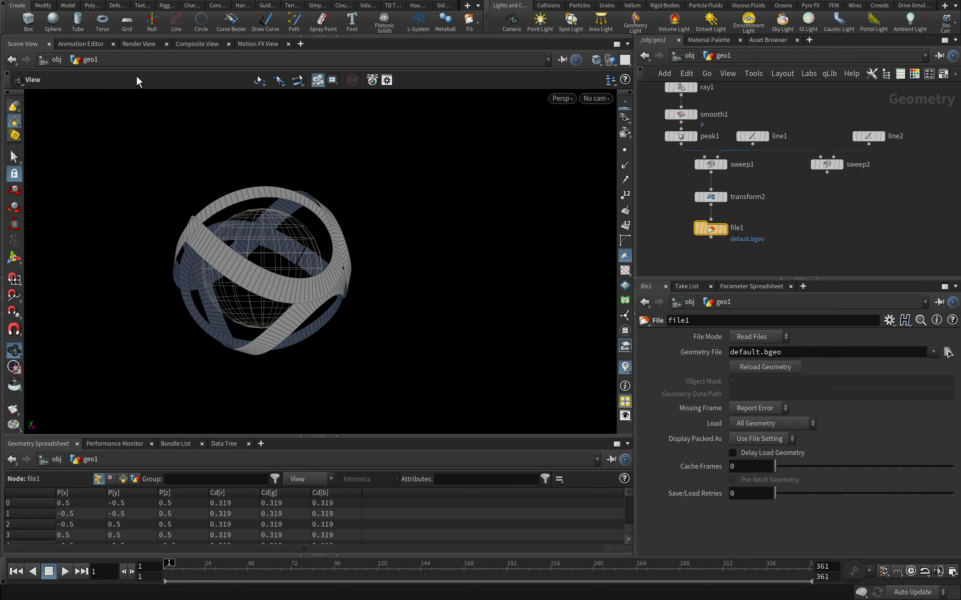
Save the scene to the Desktop as BaseShapes.hip
mouse_move(61, 2)
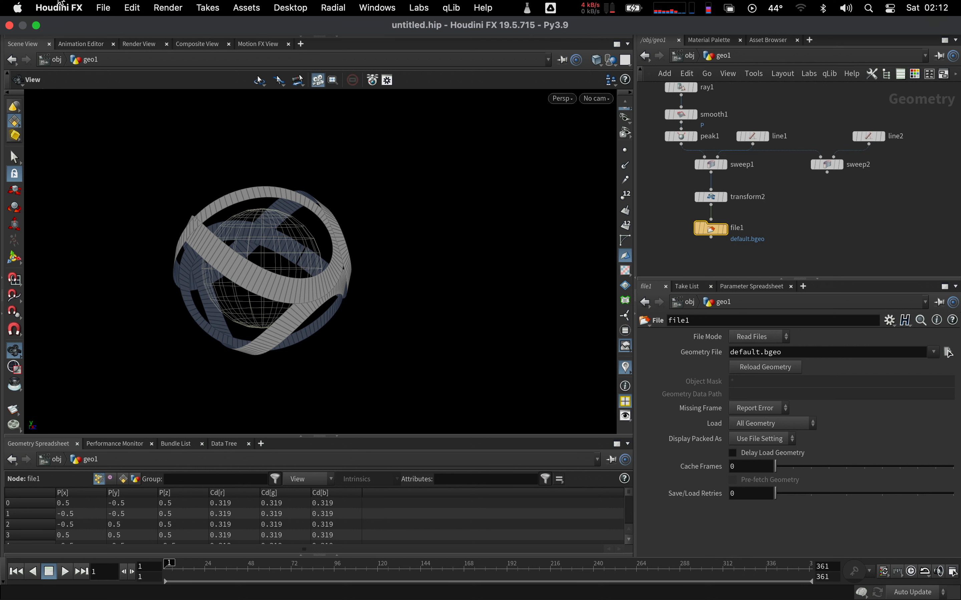
left_click(103, 8)
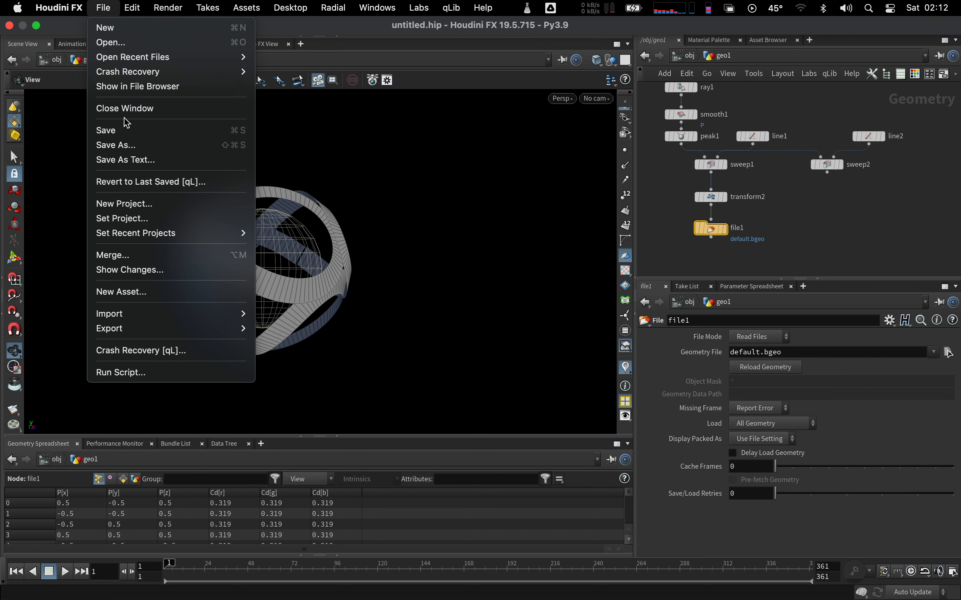
left_click(120, 146)
left_click(34, 68)
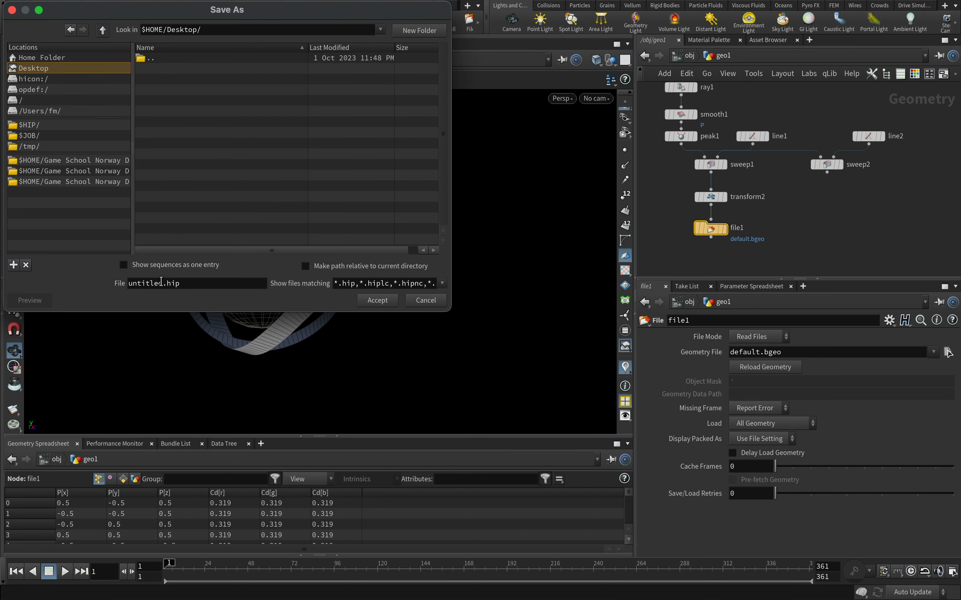
type("BaseShapes")
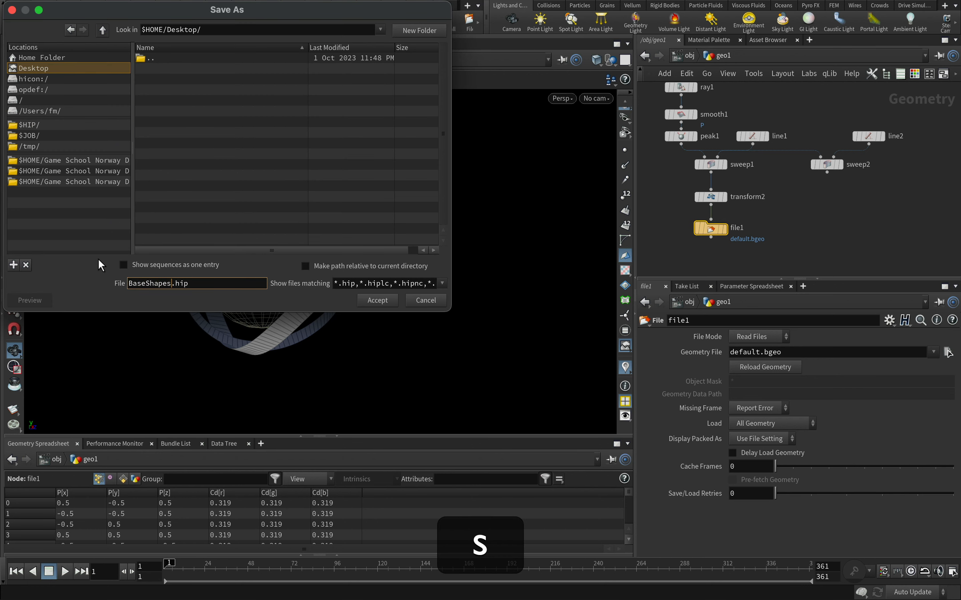
left_click(377, 300)
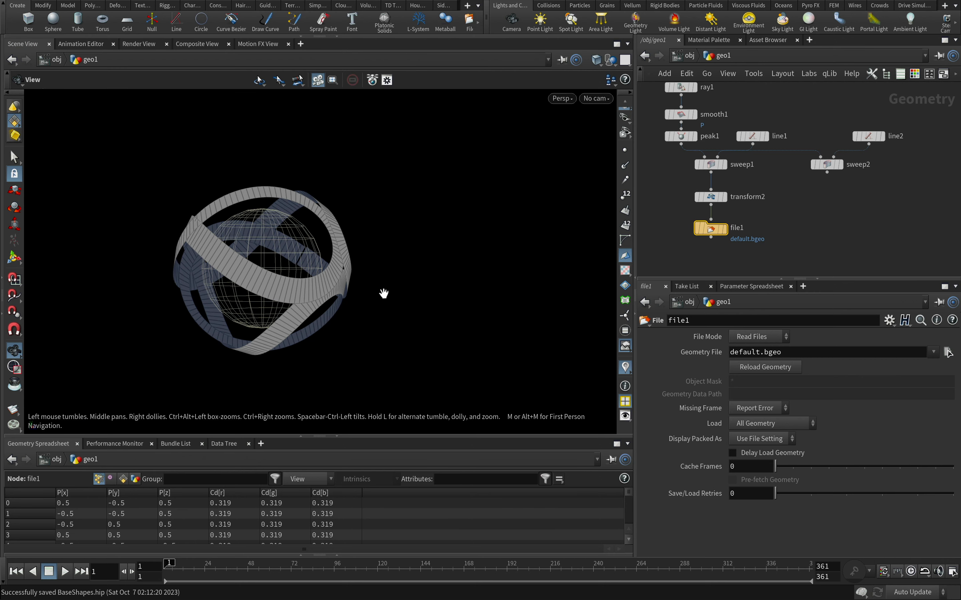
Set the File node's Geometry File to $HIP/BaseShape1.obj
left_click_drag(729, 243, 730, 244)
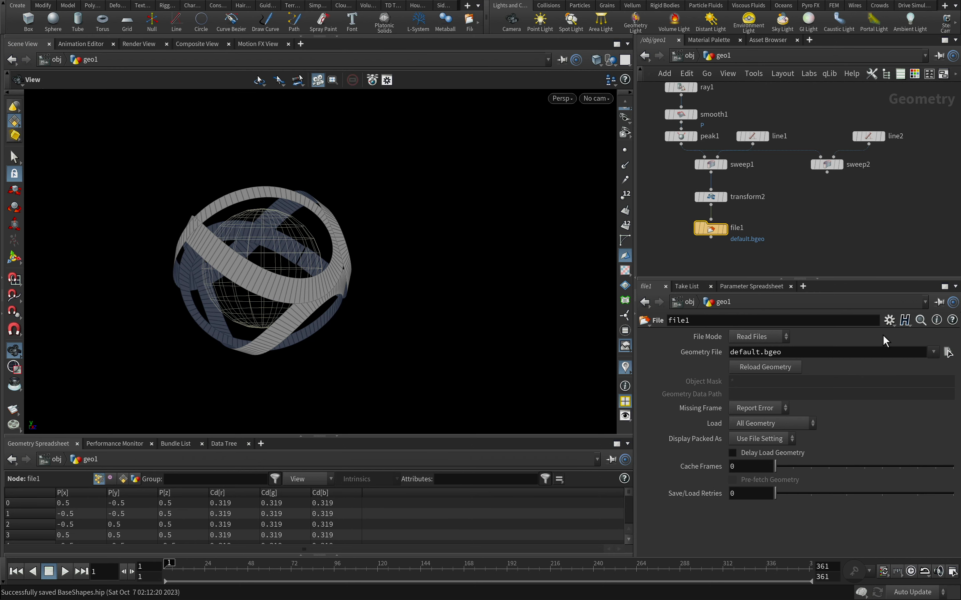
left_click(948, 352)
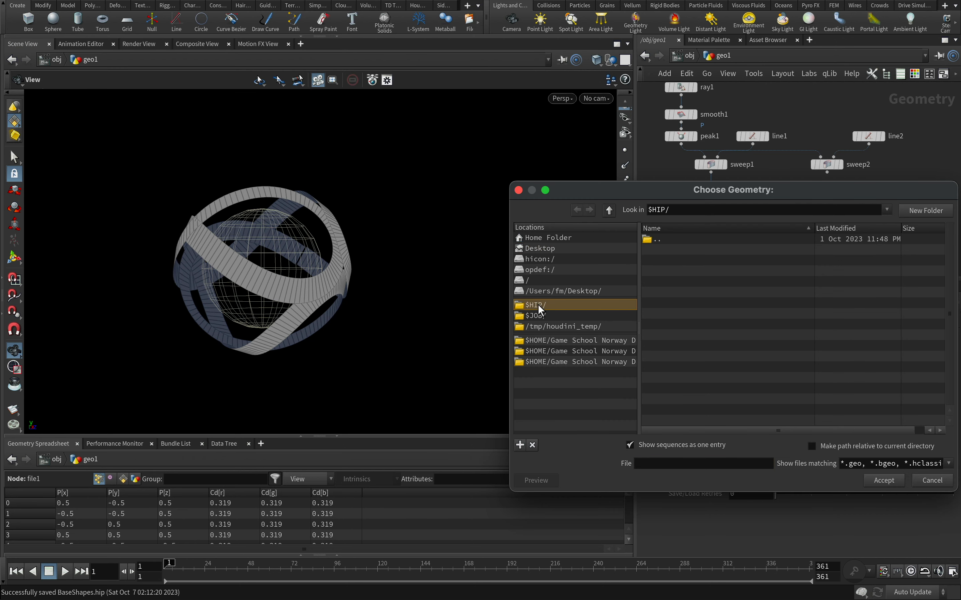
left_click(668, 462)
type("Base")
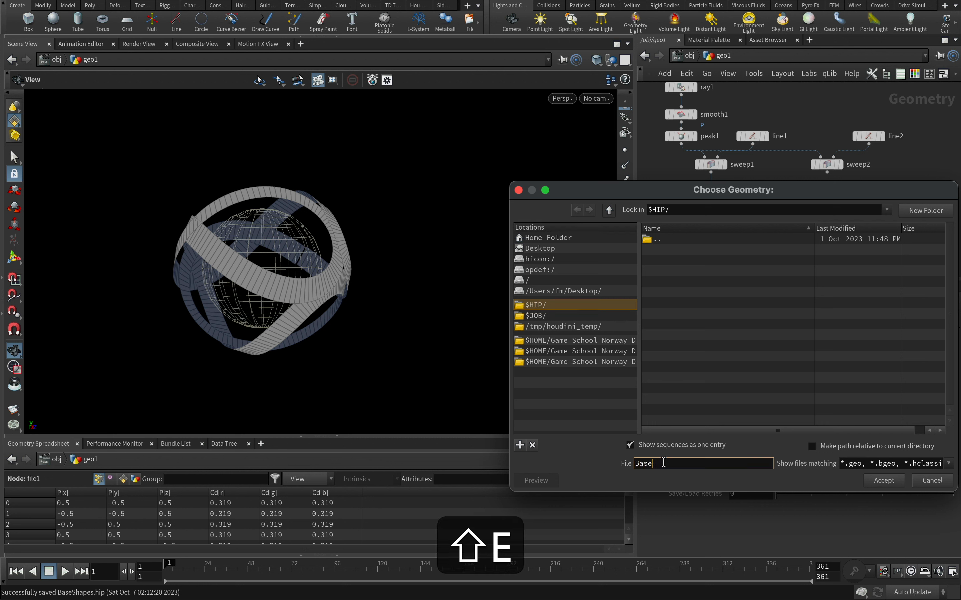
type("Shape1.obj")
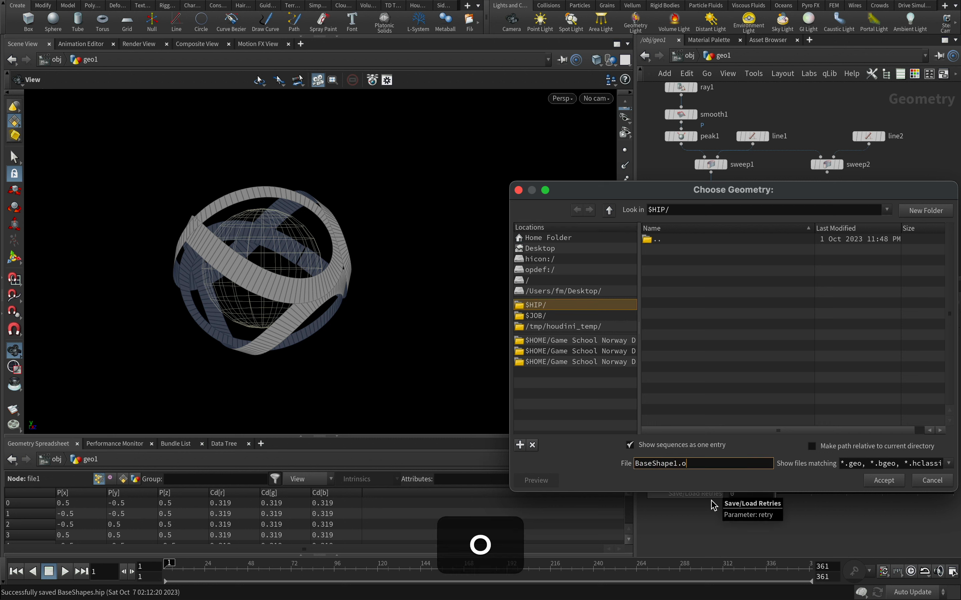
left_click(883, 480)
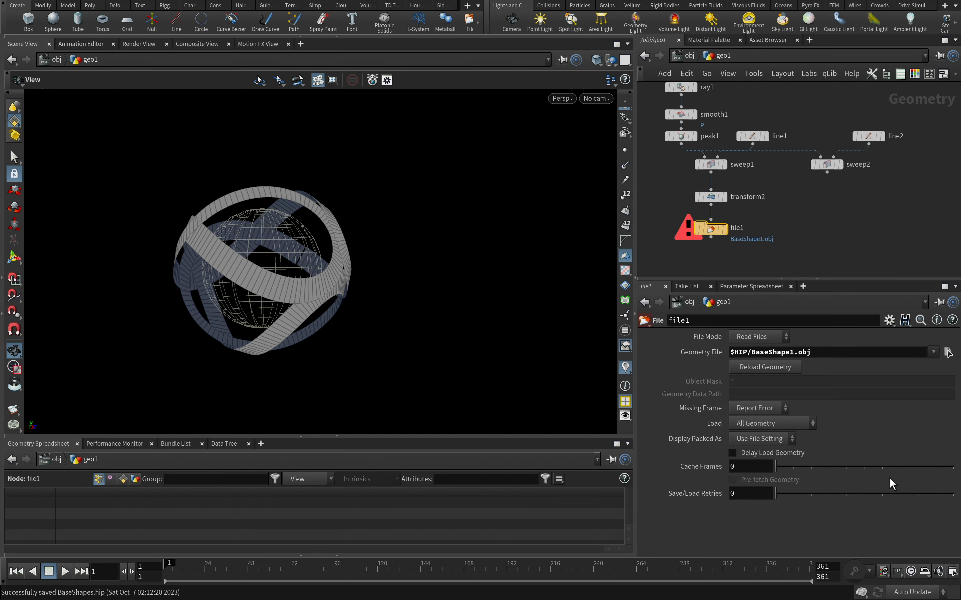
Export BaseShape1.obj by setting file1's File Mode to Write Files and back to Read Files, and display the file1 node
left_click(758, 337)
left_click(756, 377)
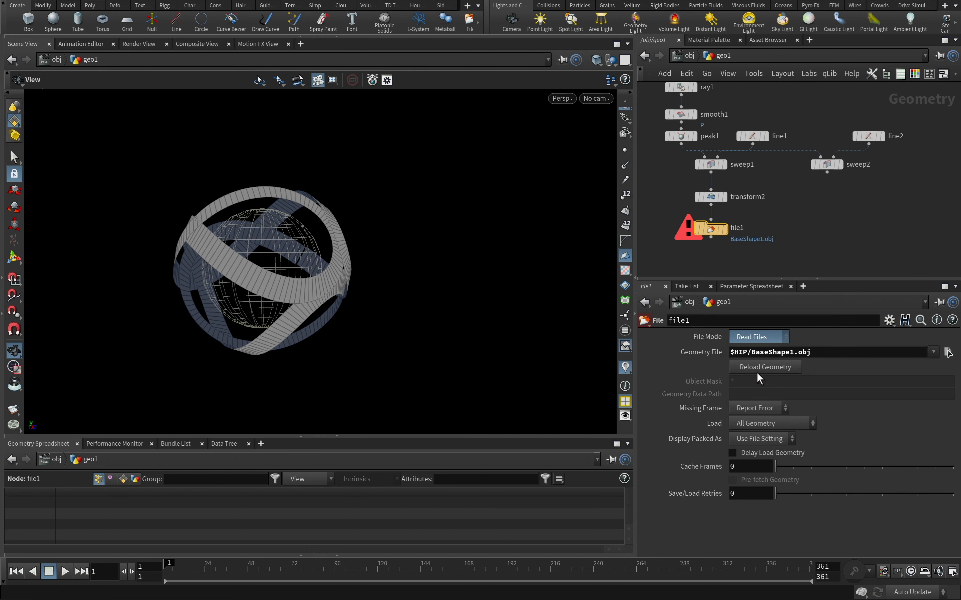
left_click(761, 337)
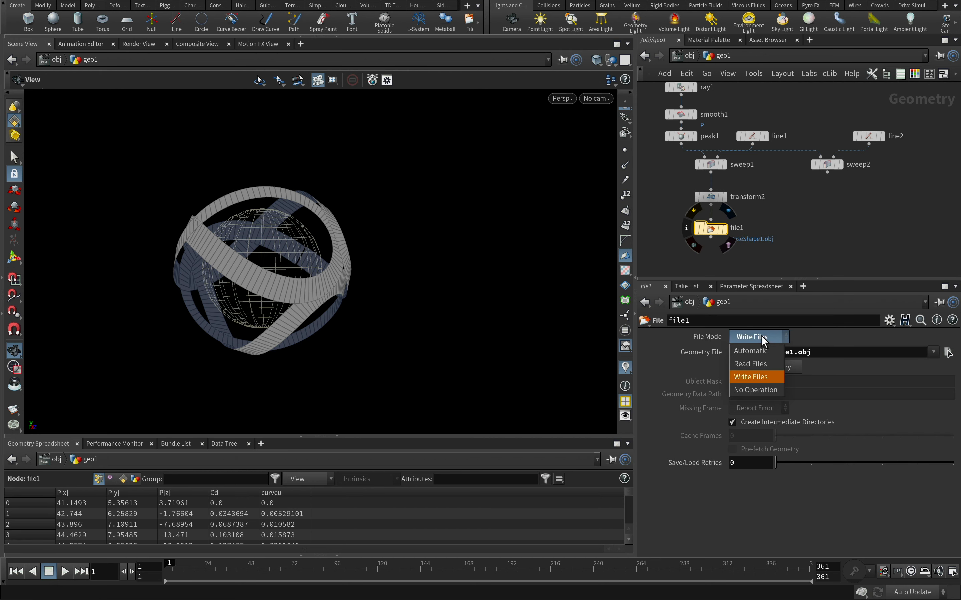
left_click(756, 365)
left_click(727, 232)
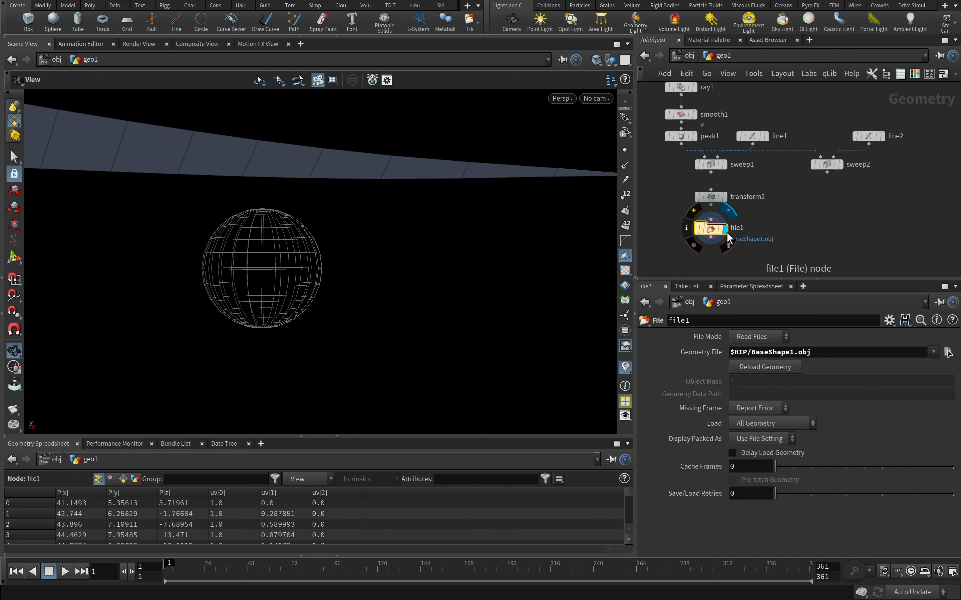
Duplicate the transform2 and file1 nodes below sweep2 and connect sweep2's output to the copied Transform node
scroll(764, 238, "down", 2)
middle_click_drag(800, 225, 766, 227)
left_click_drag(745, 192, 806, 234)
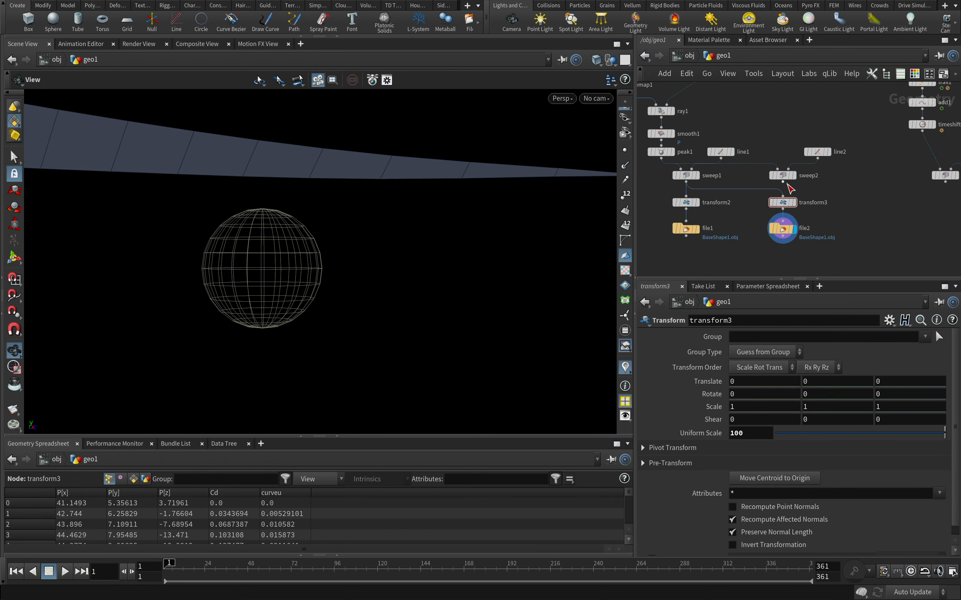
left_click(783, 183)
left_click(783, 197)
Set file2's Geometry File to $HIP/BaseShape2.obj and export it by setting File Mode to Write Files and back to Read Files
left_click(784, 234)
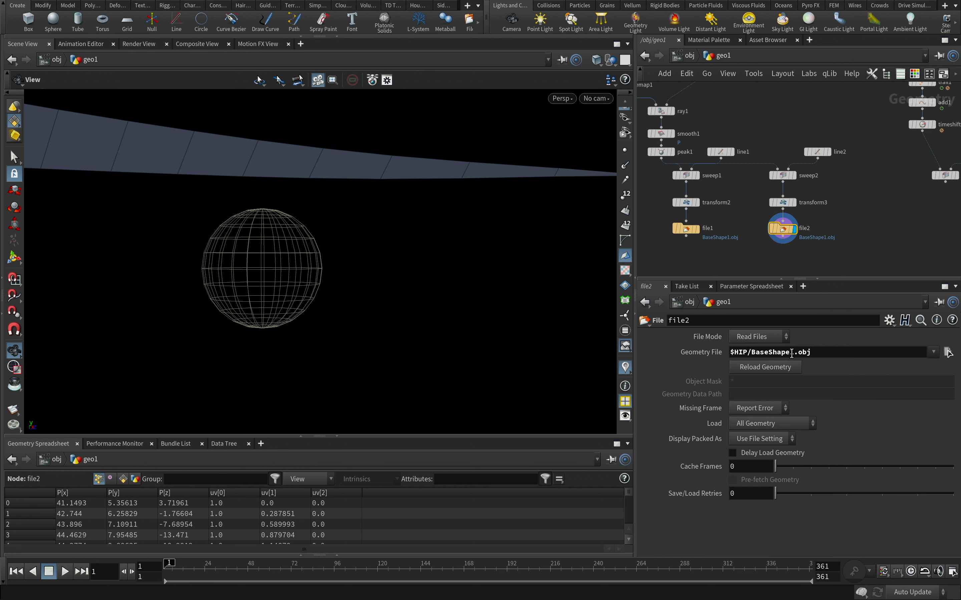
left_click(793, 351)
key("BackSpace")
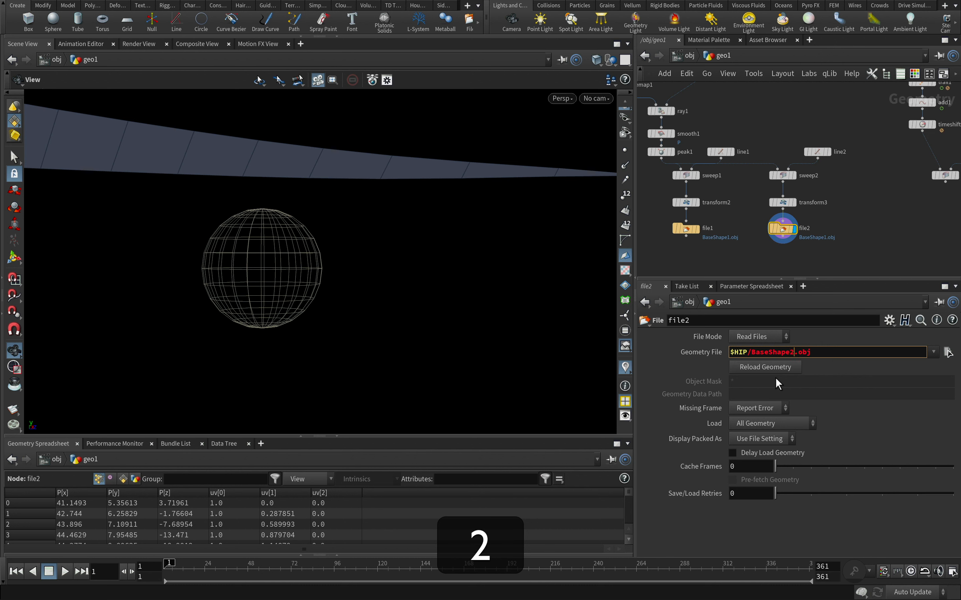
left_click(759, 337)
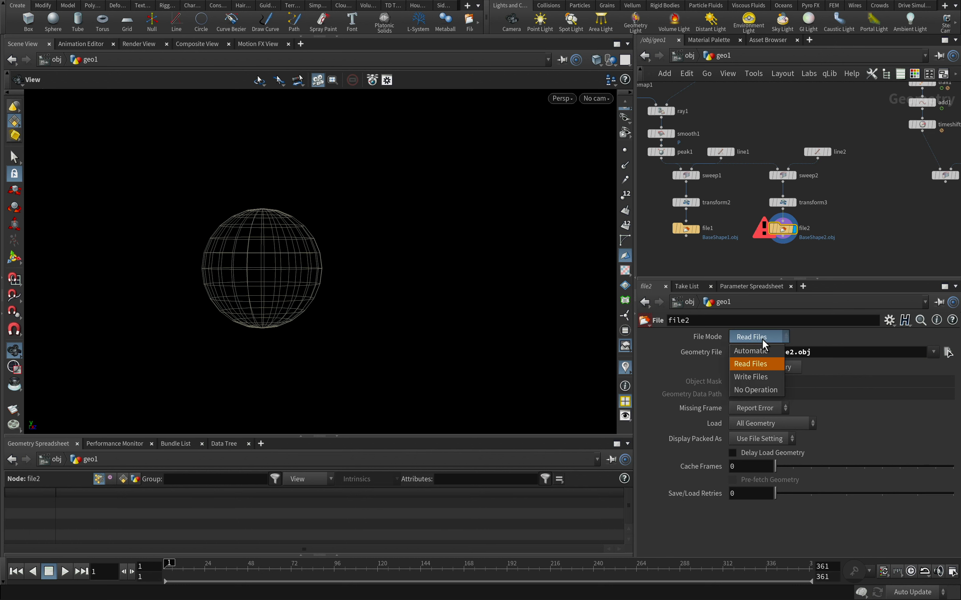
left_click(761, 377)
left_click(764, 339)
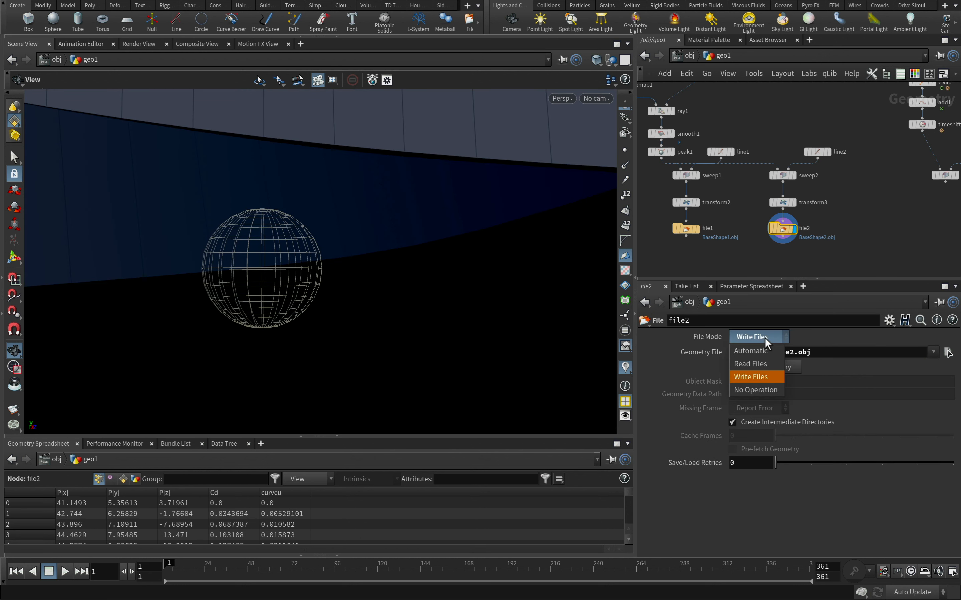
left_click(759, 365)
Duplicate the transform3 and file2 nodes and place the copies below sweep3
left_click_drag(274, 275, 360, 271, "alt")
left_click_drag(861, 224, 772, 227, "alt")
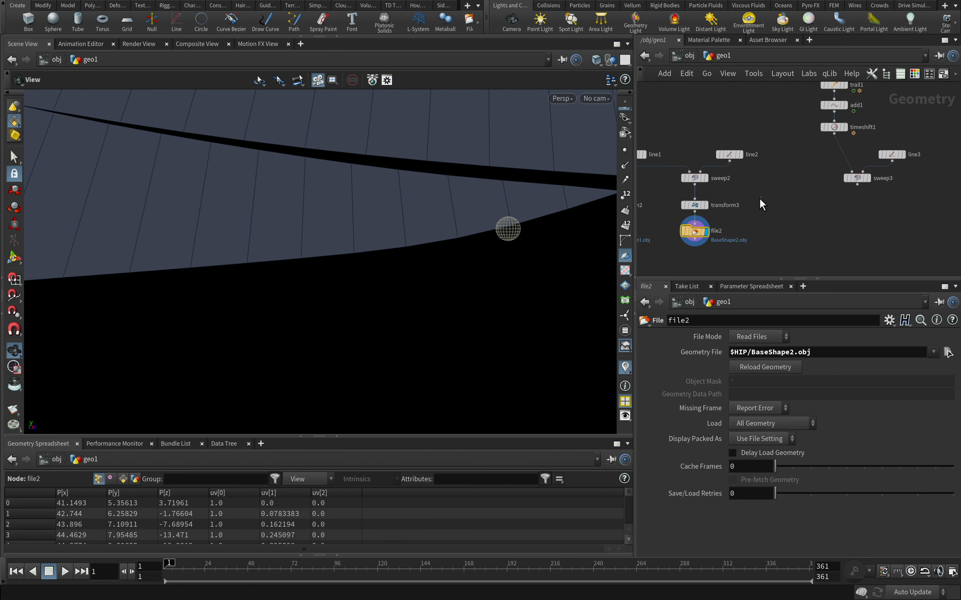
left_click_drag(700, 243, 700, 235)
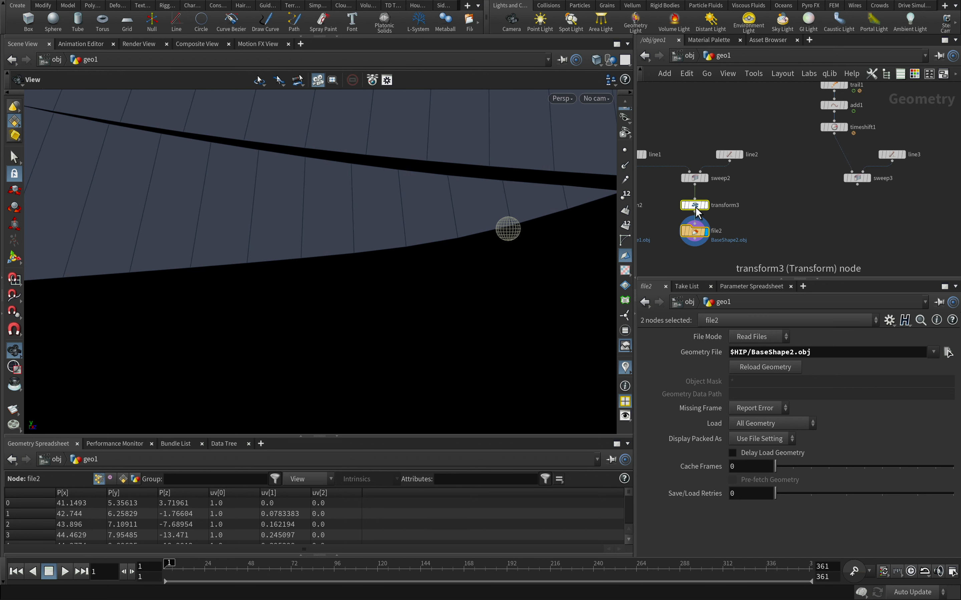
left_click_drag(698, 213, 860, 207, "alt")
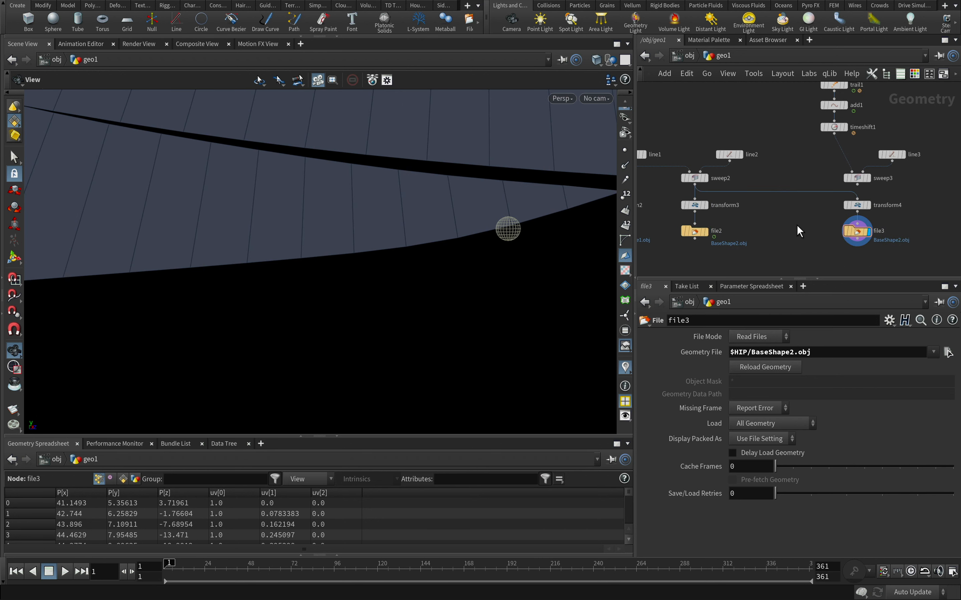
Set file3's Geometry File to $HIP/BaseShape3.obj and connect sweep3's output to the transform4 node
left_click(794, 352)
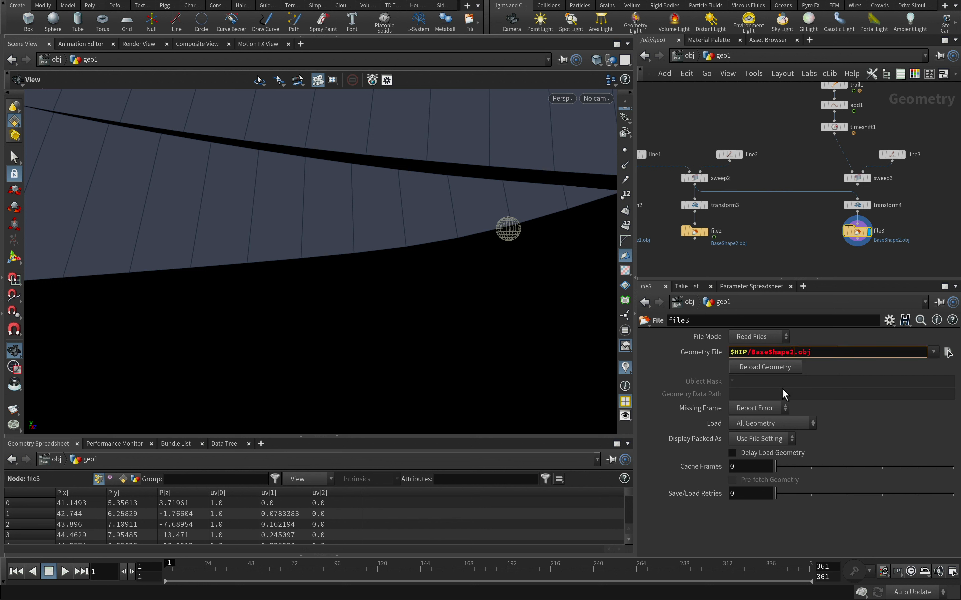
key("BackSpace")
type("3")
key("Return")
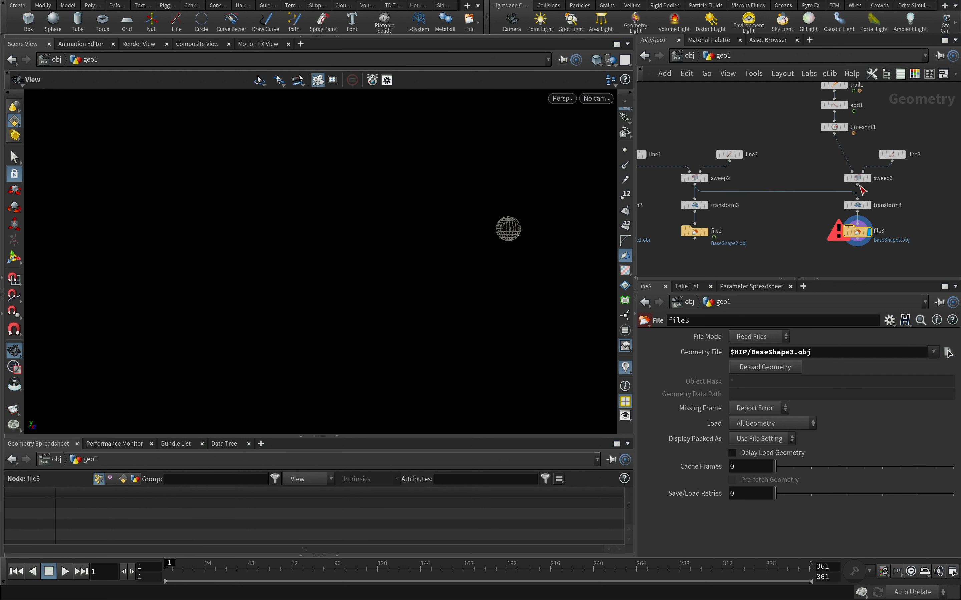
left_click(858, 201)
left_click(858, 184)
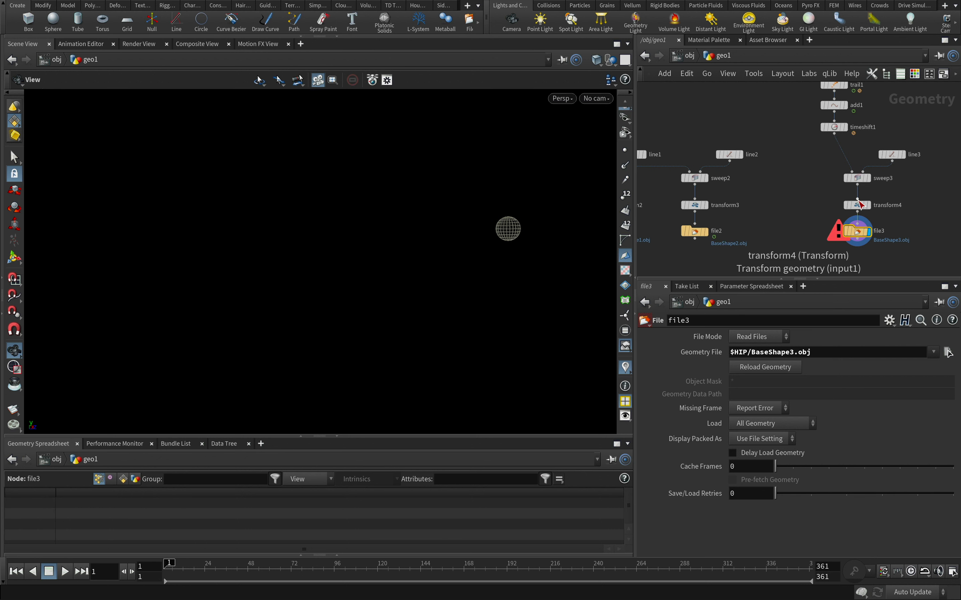
Export BaseShape3.obj by setting file3's File Mode to Write Files and back to Read Files
left_click(769, 336)
left_click(755, 378)
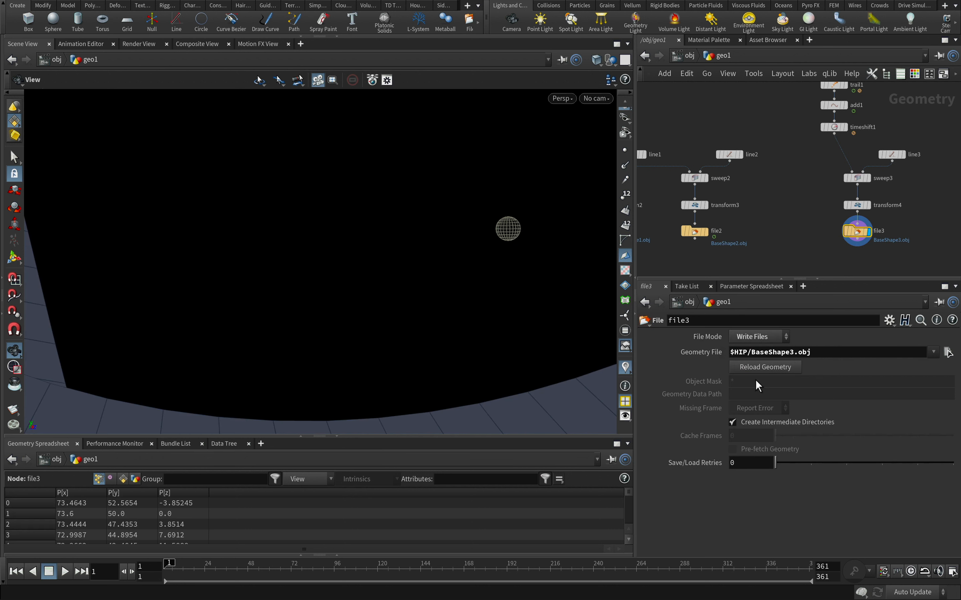
left_click(767, 337)
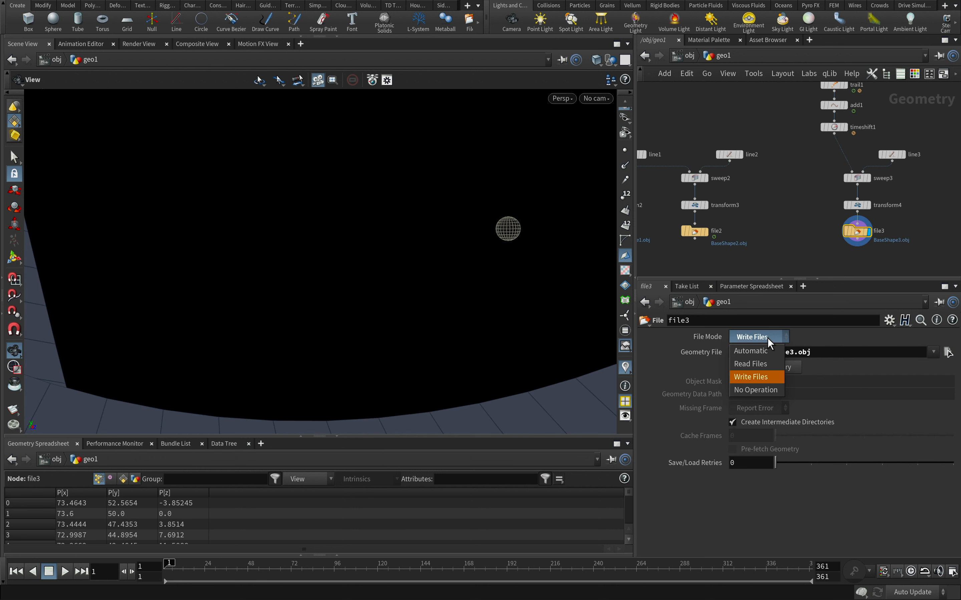
left_click(758, 362)
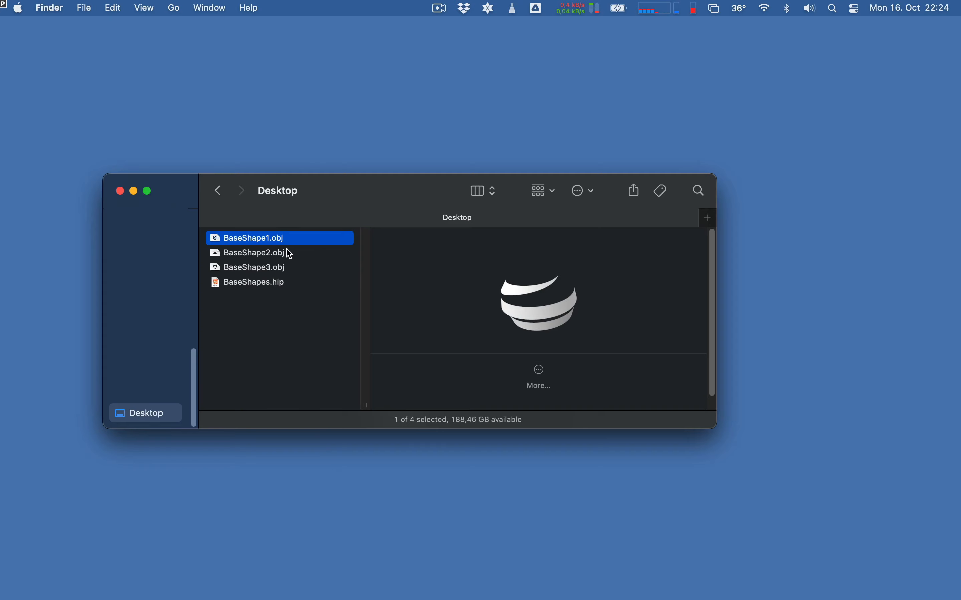
Switch to Finder and preview the exported BaseShape1.obj on the Desktop with Quick Look
key("space")
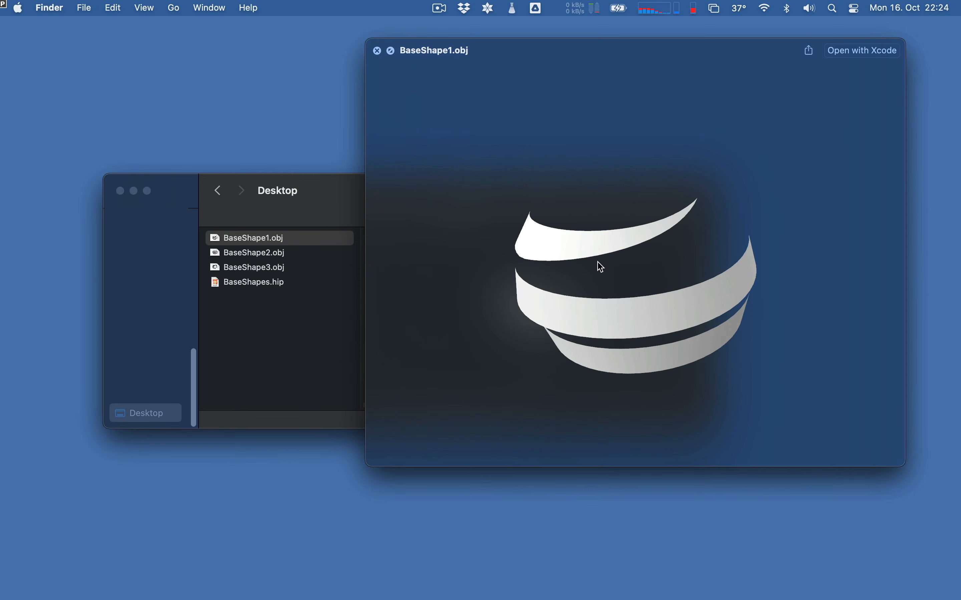